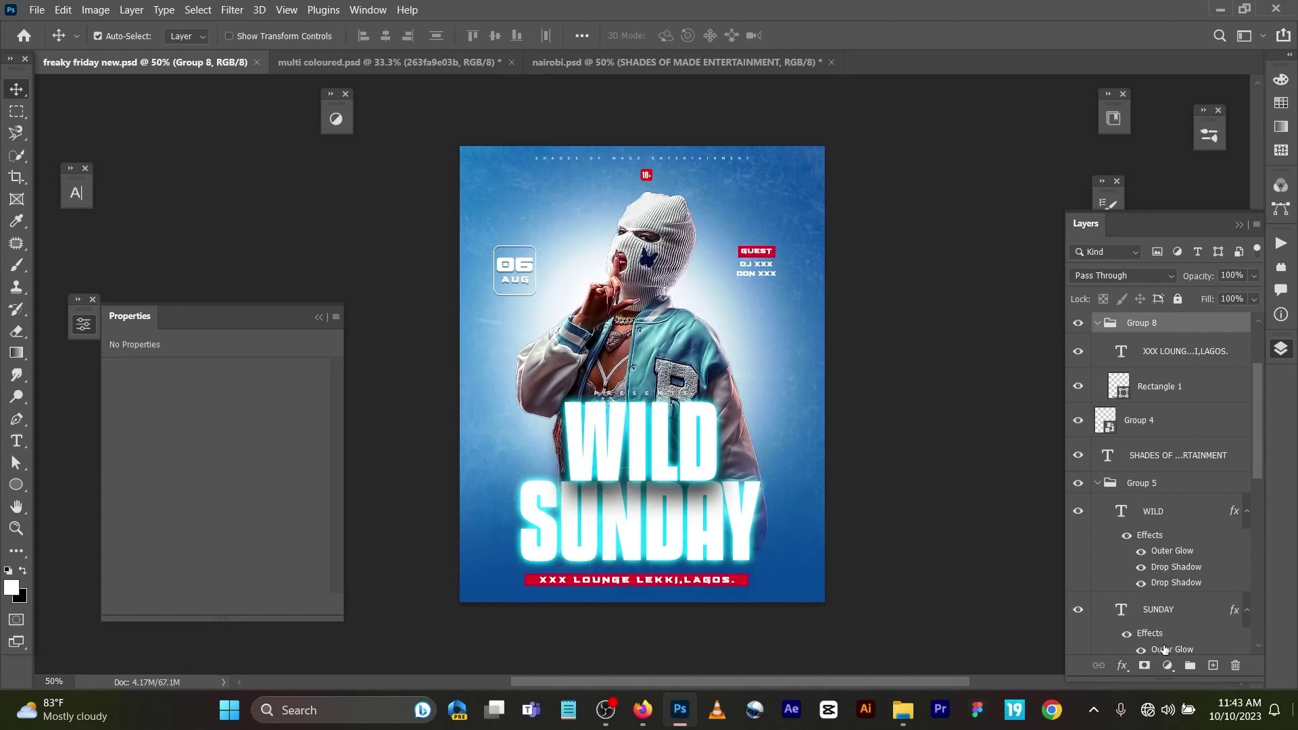
Step: Scroll to the bottom of the Layers panel and select the blue photo smart object above Background
scroll(1152, 570, "down", 5)
scroll(1153, 570, "down", 3)
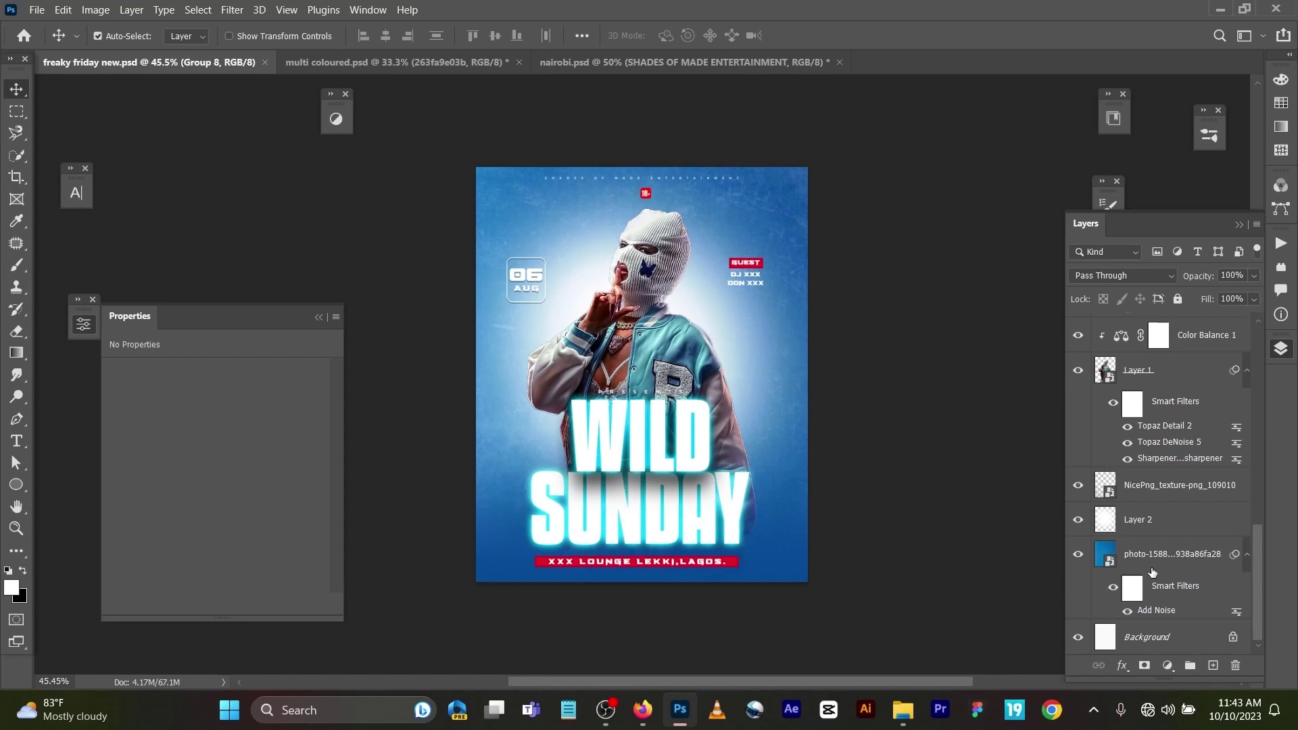
left_click(1165, 556)
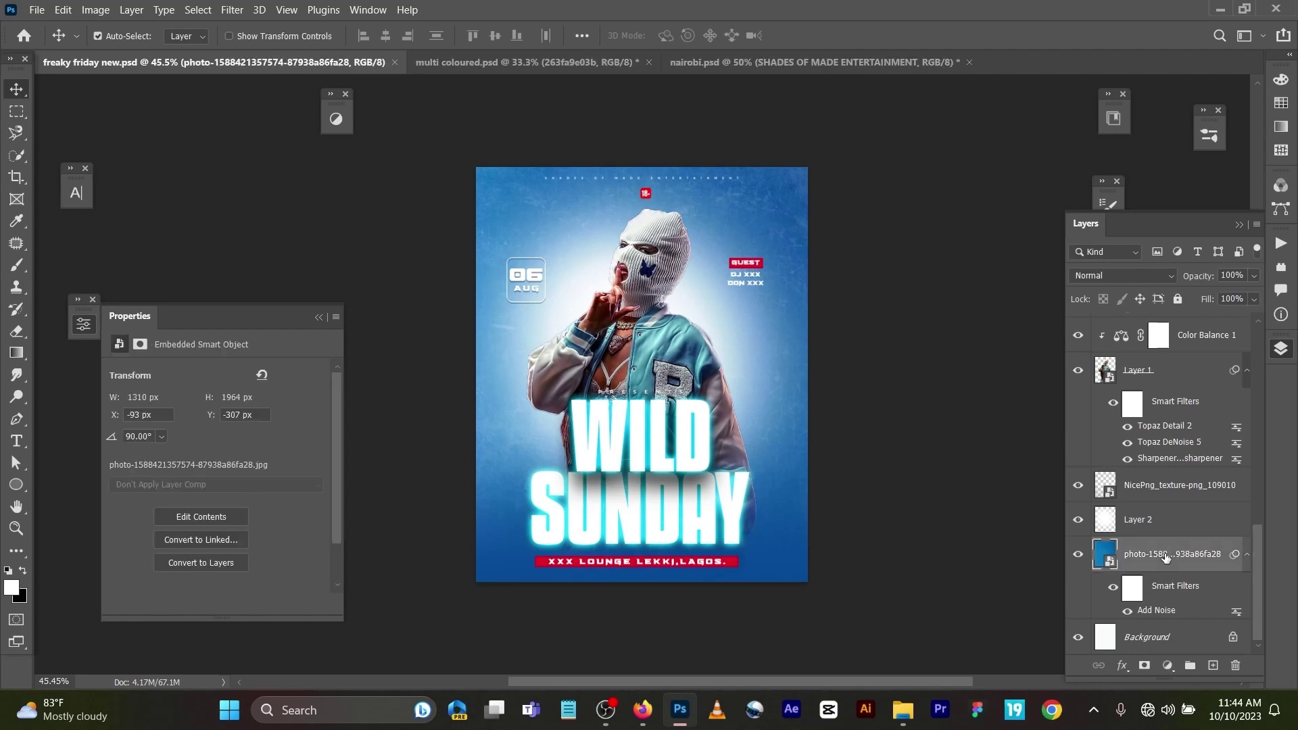
Step: Create Untitled-1 from the Custom 1080 x 1350 px, 300 ppi recent preset
key("ctrl")
key("ctrl+n")
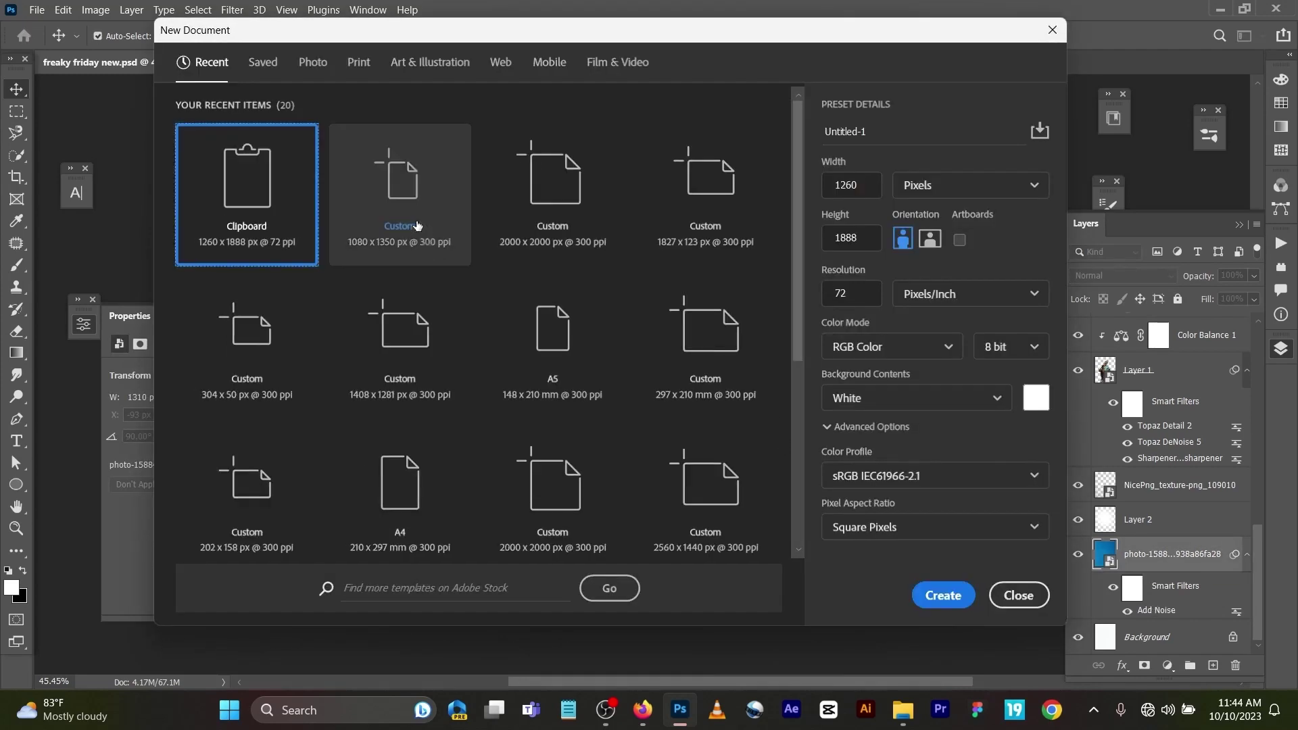
left_click(417, 225)
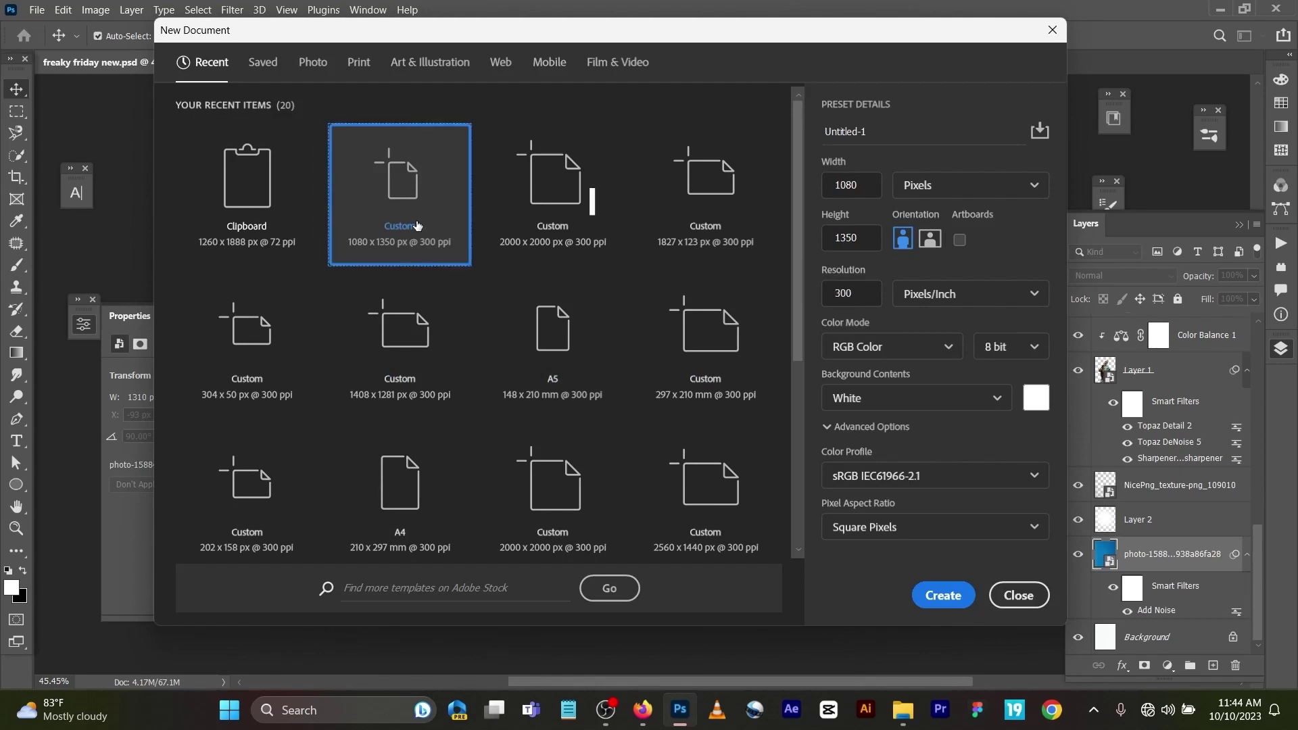
left_click(912, 594)
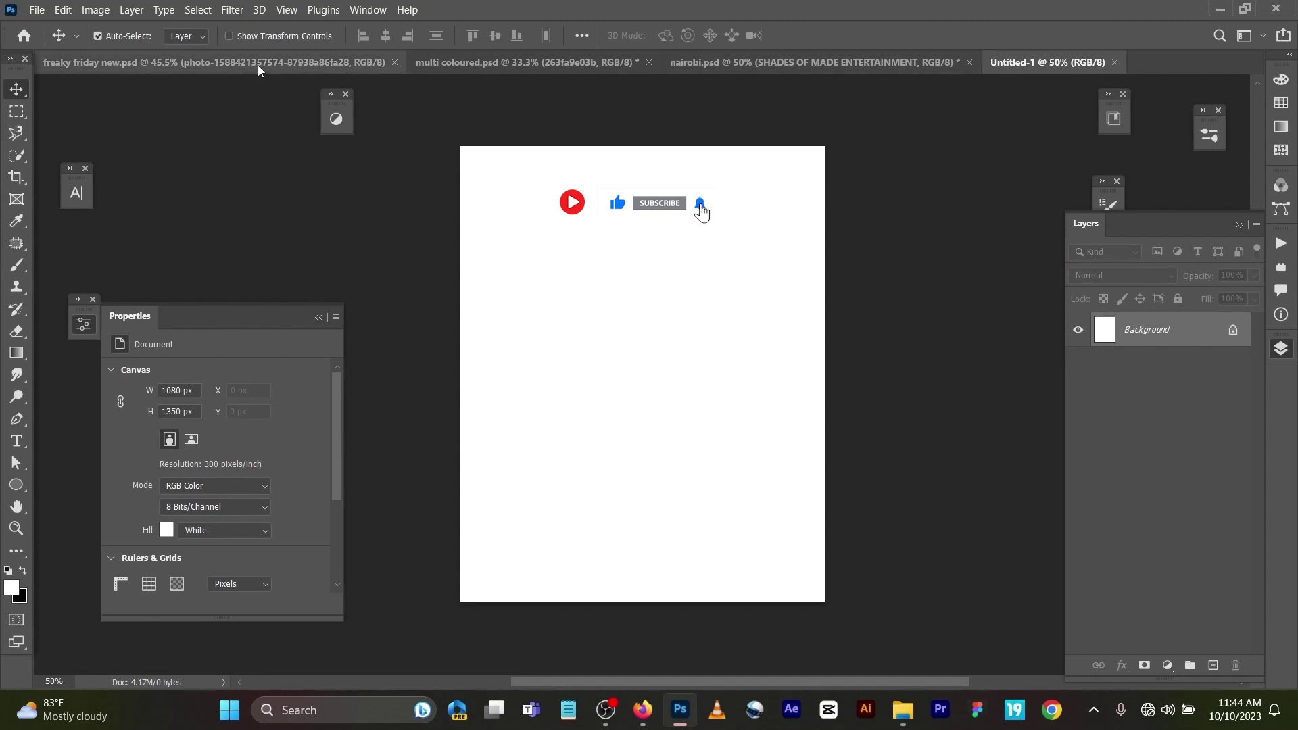
Step: In the WILD SUNDAY flyer, toggle the photo's Add Noise filter off and on, then bring it into Untitled-1
left_click(199, 63)
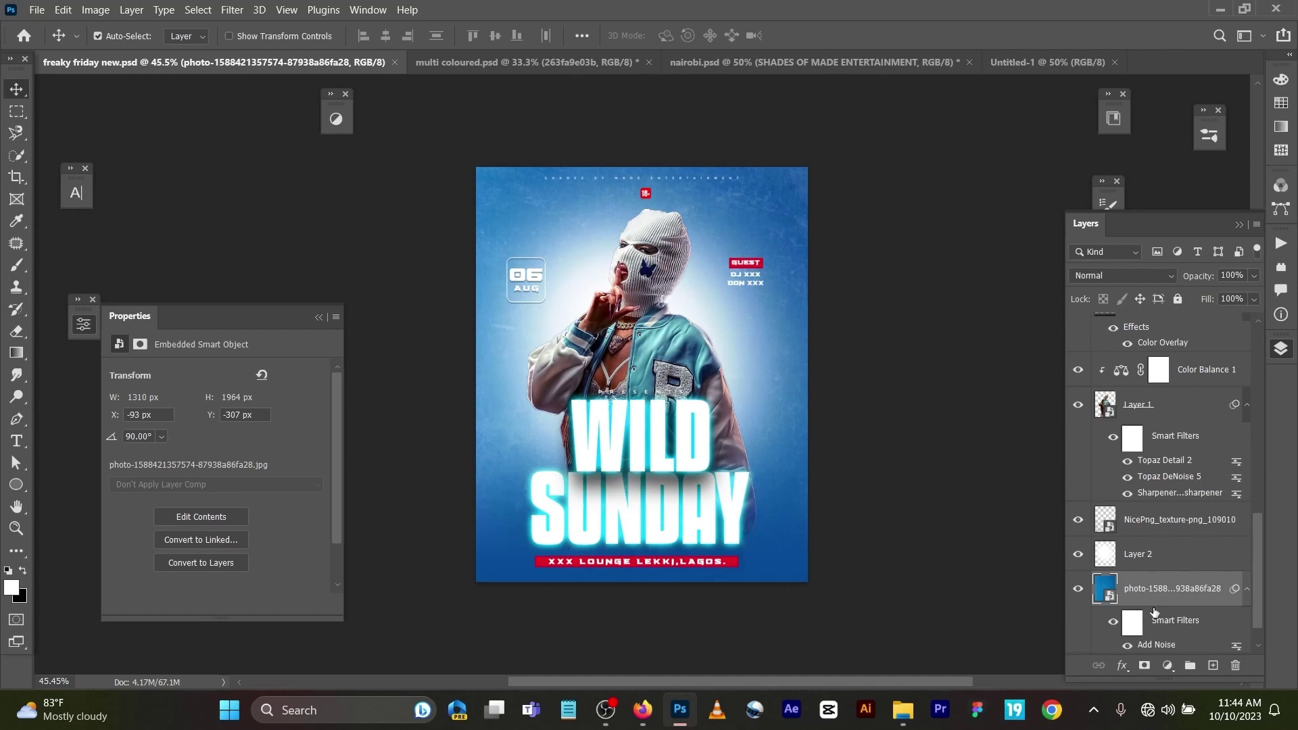
left_click(1127, 645)
left_click(1127, 645)
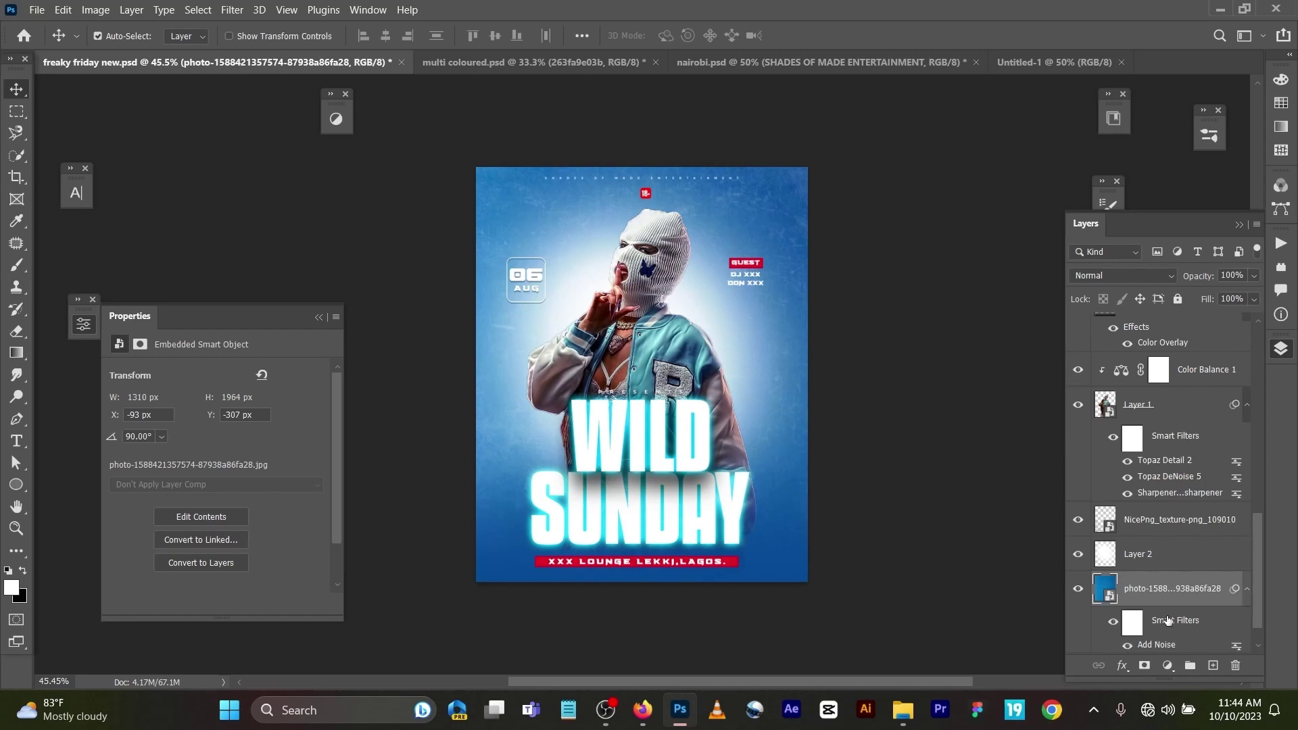
key("ctrl")
left_click(1036, 61)
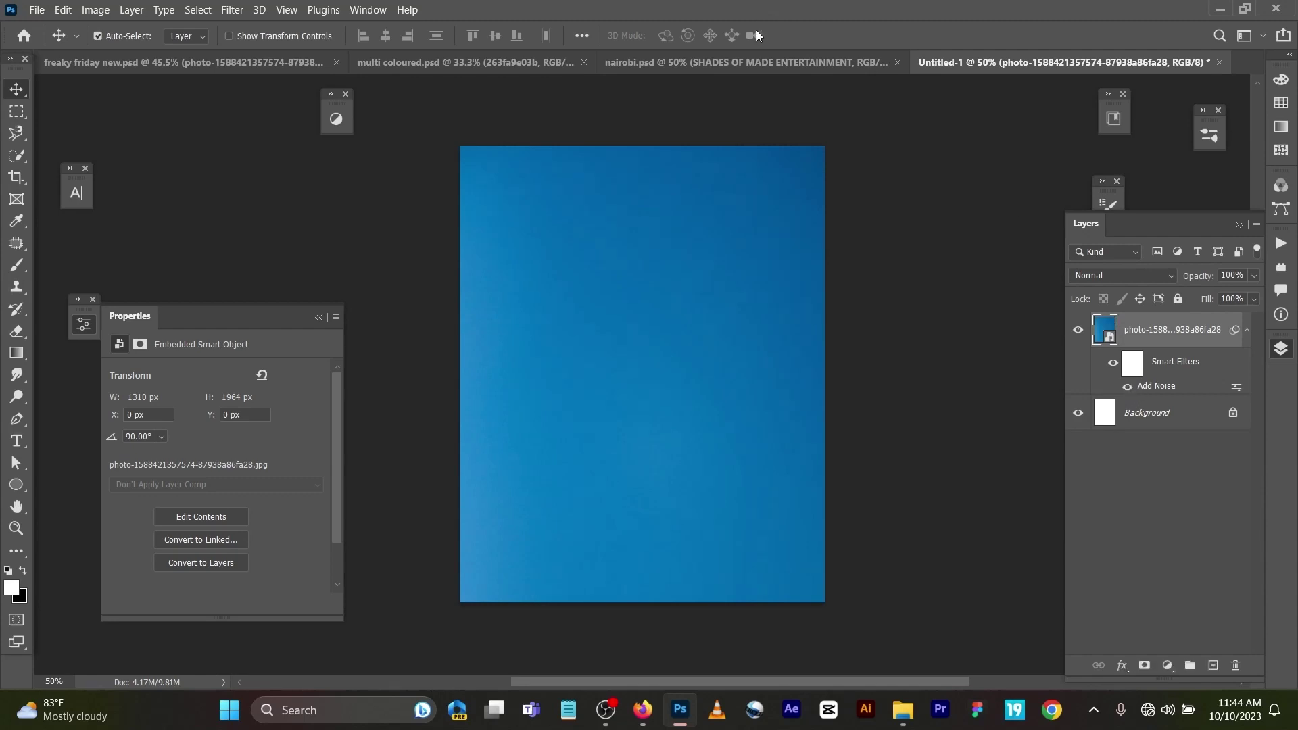
Step: Back in the flyer, hide the grain texture and the masked woman, keeping Color Balance on
left_click(169, 62)
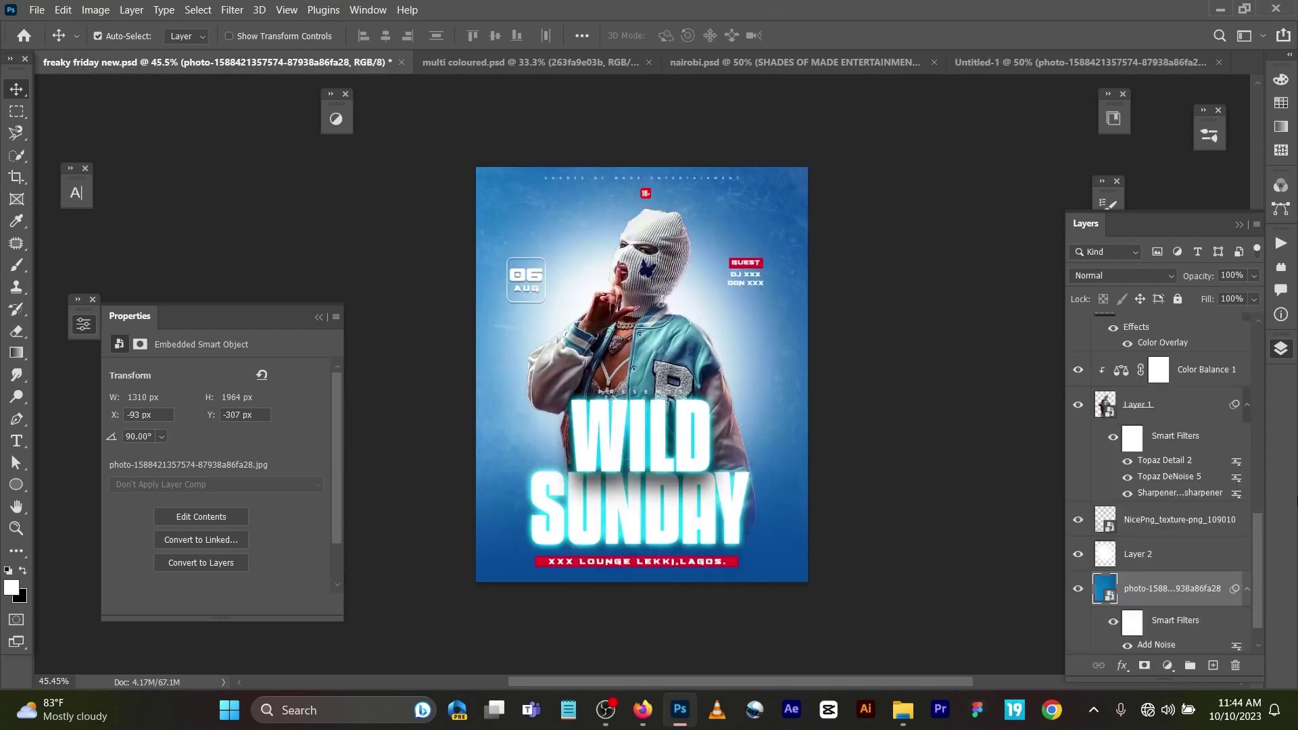
left_click(1079, 520)
left_click(1078, 407)
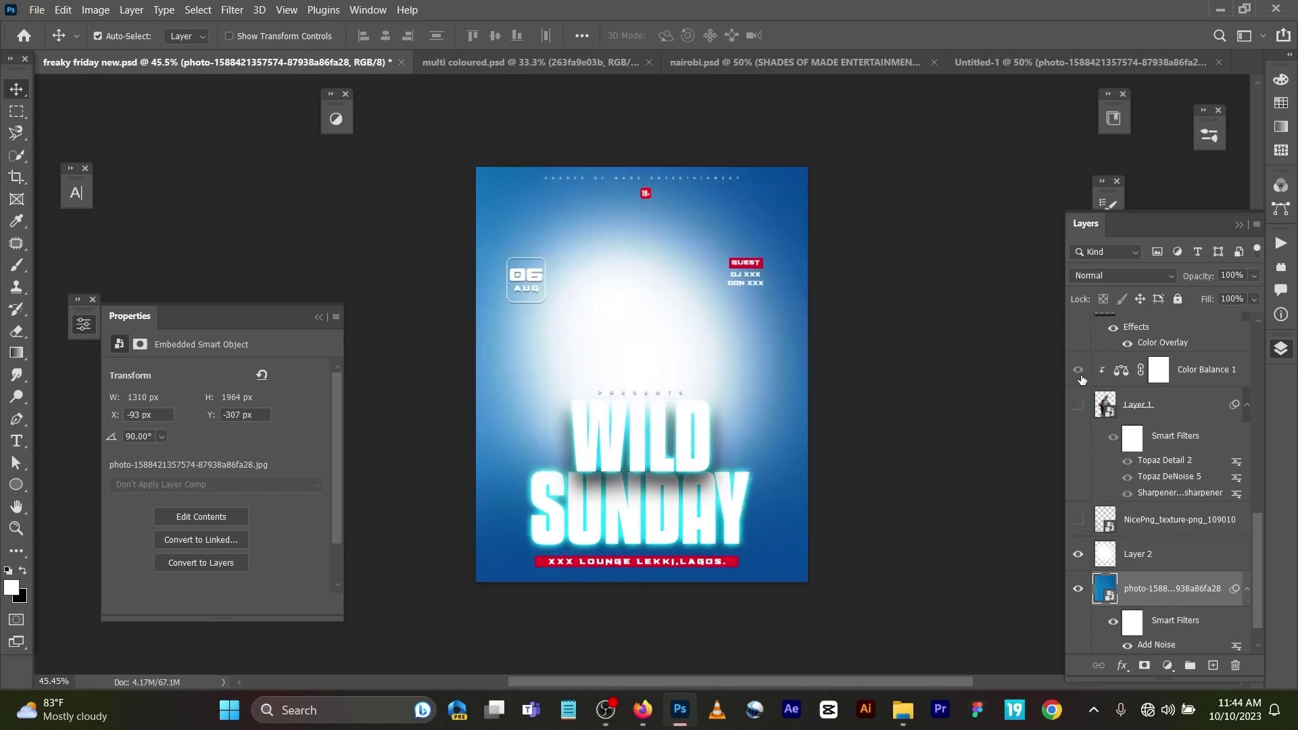
scroll(1084, 384, "up", 1)
left_click(1079, 446)
scroll(1089, 423, "up", 3)
left_click(1082, 524)
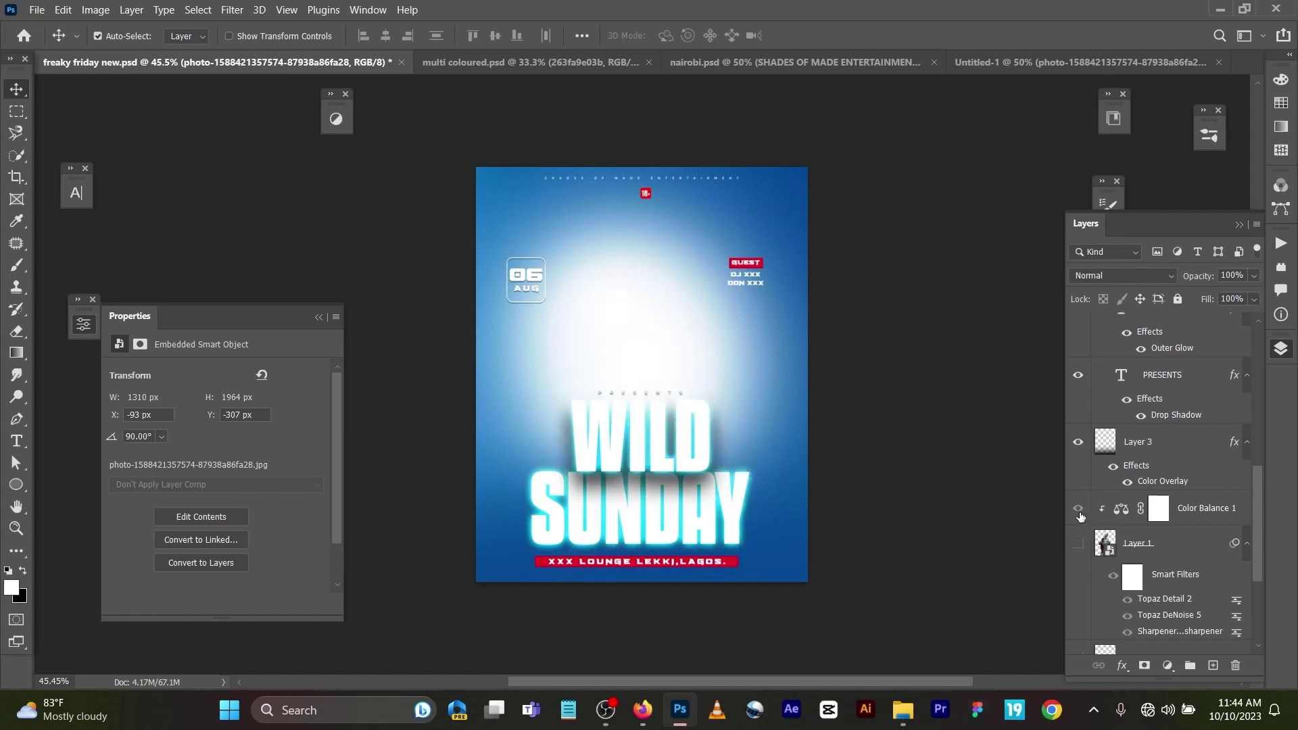
left_click(1080, 516)
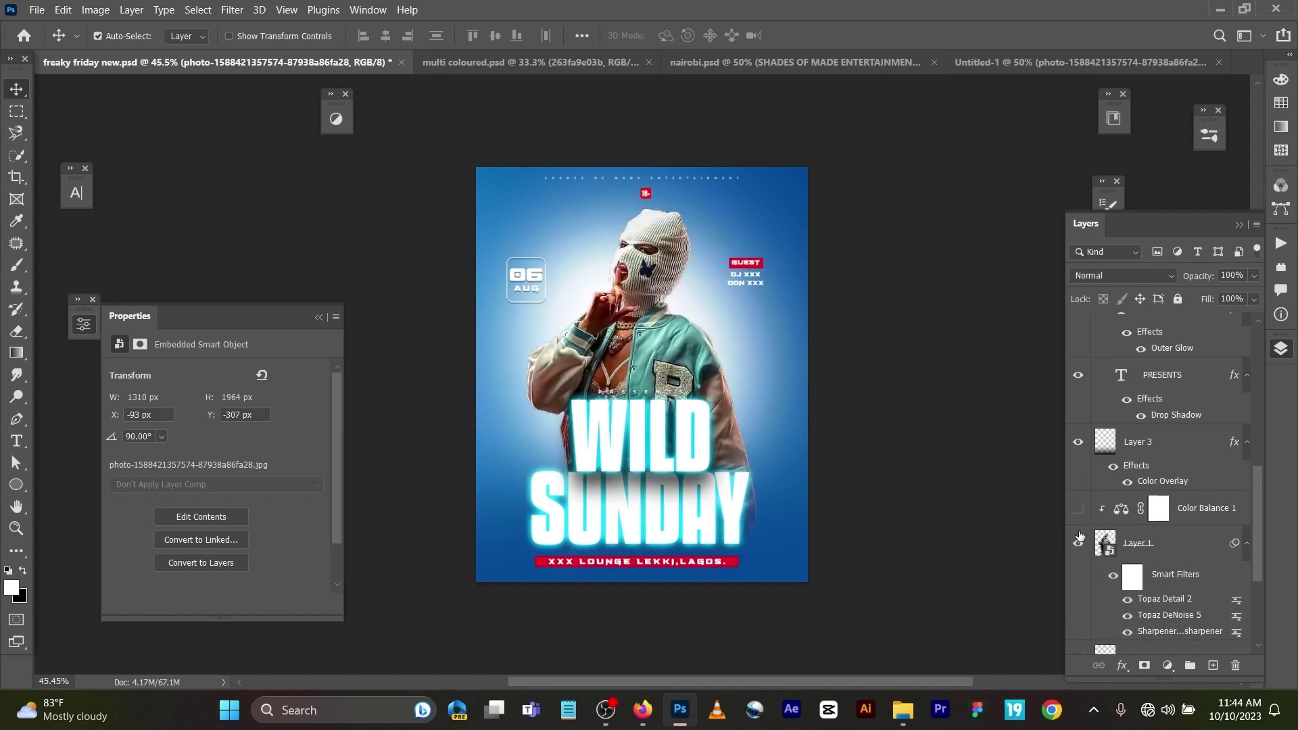
left_click(1080, 512)
left_click(1080, 543)
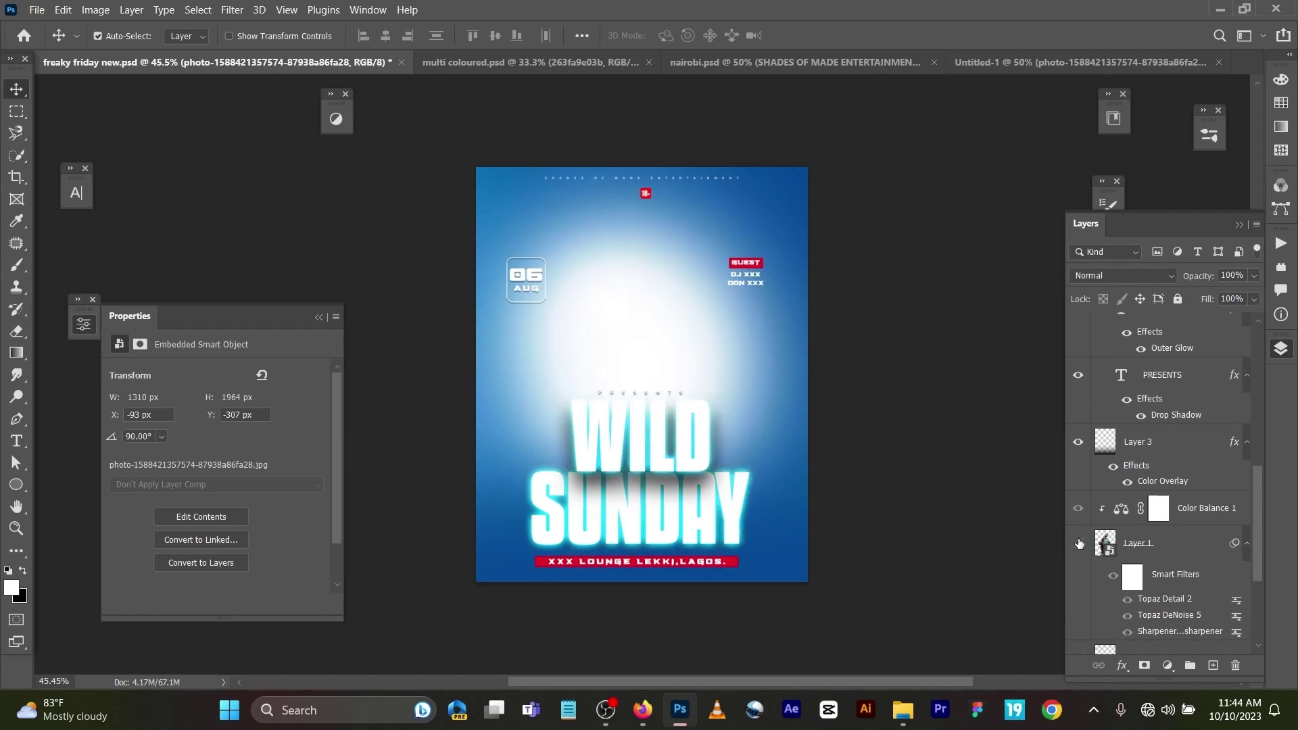
Step: Hide Layer 3, the PRESENTS text and the WILD SUNDAY title group, then select Layer 2
left_click(1079, 442)
left_click(1078, 376)
scroll(1080, 380, "up", 3)
left_click(1078, 355)
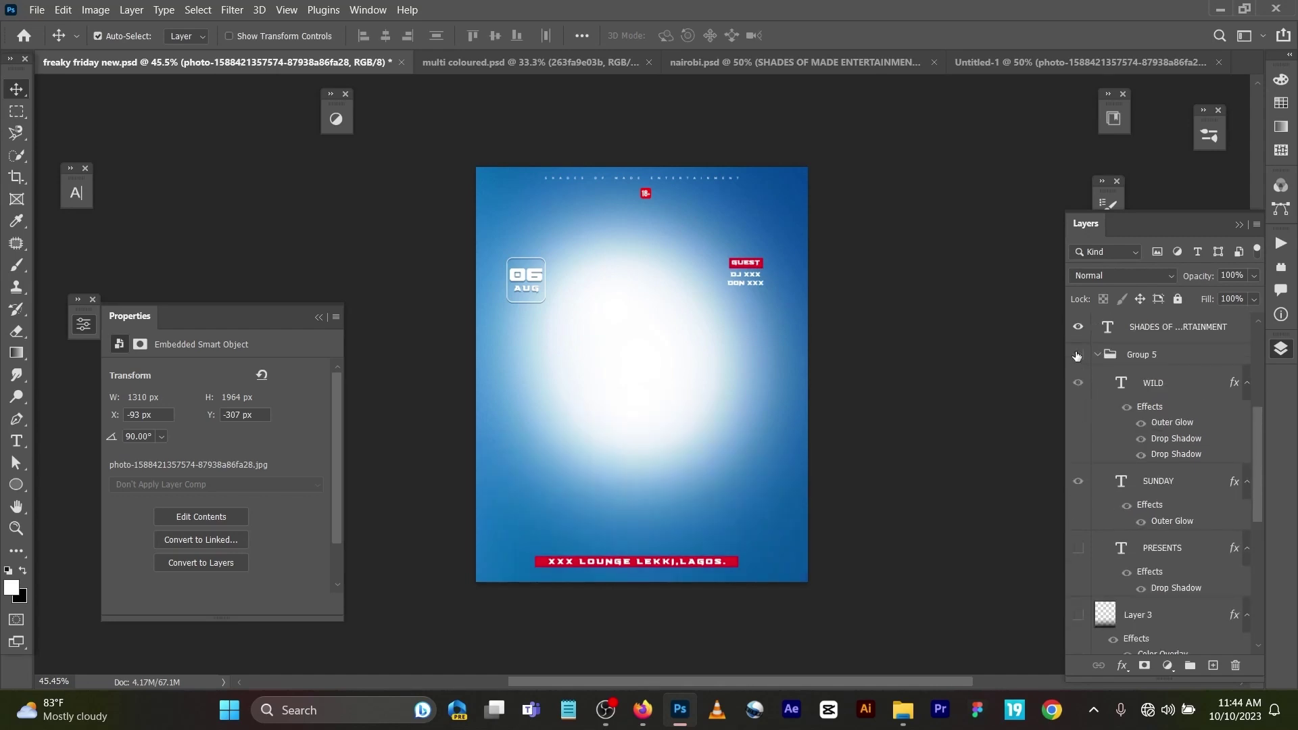
scroll(1078, 355, "up", 3)
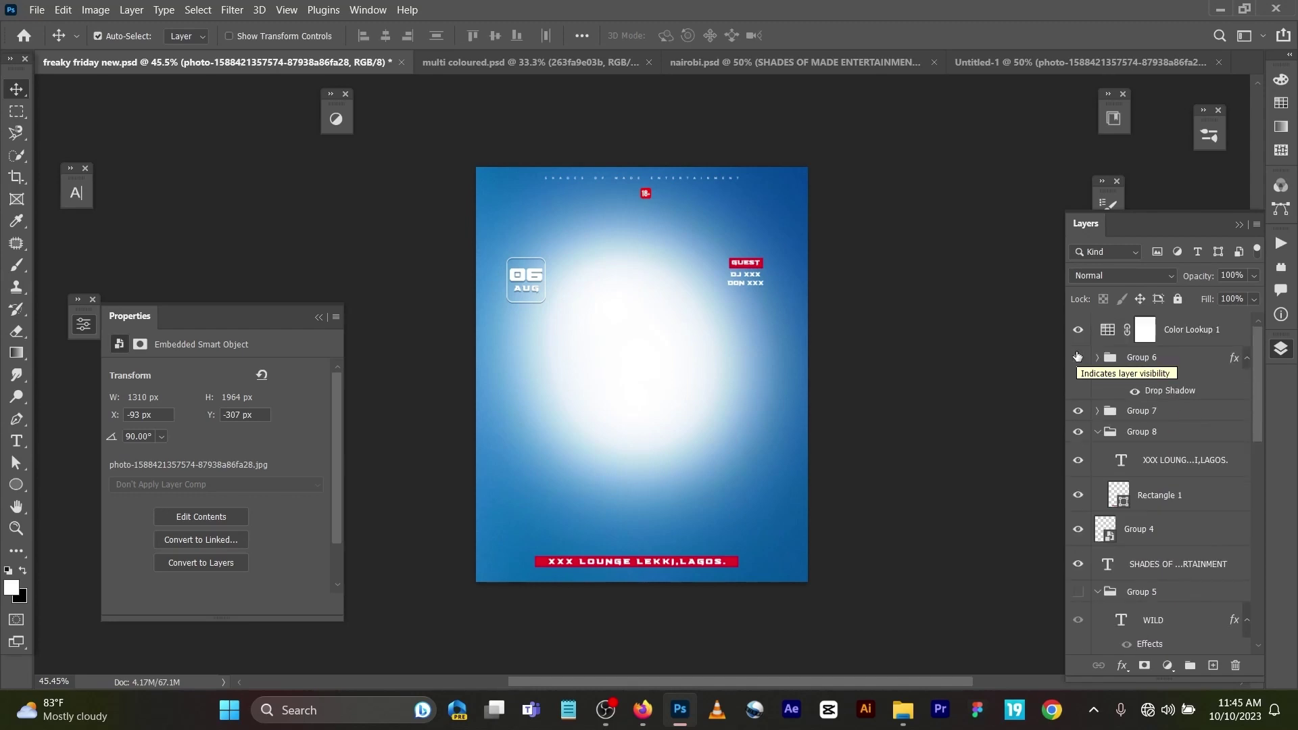
scroll(1098, 441, "down", 5)
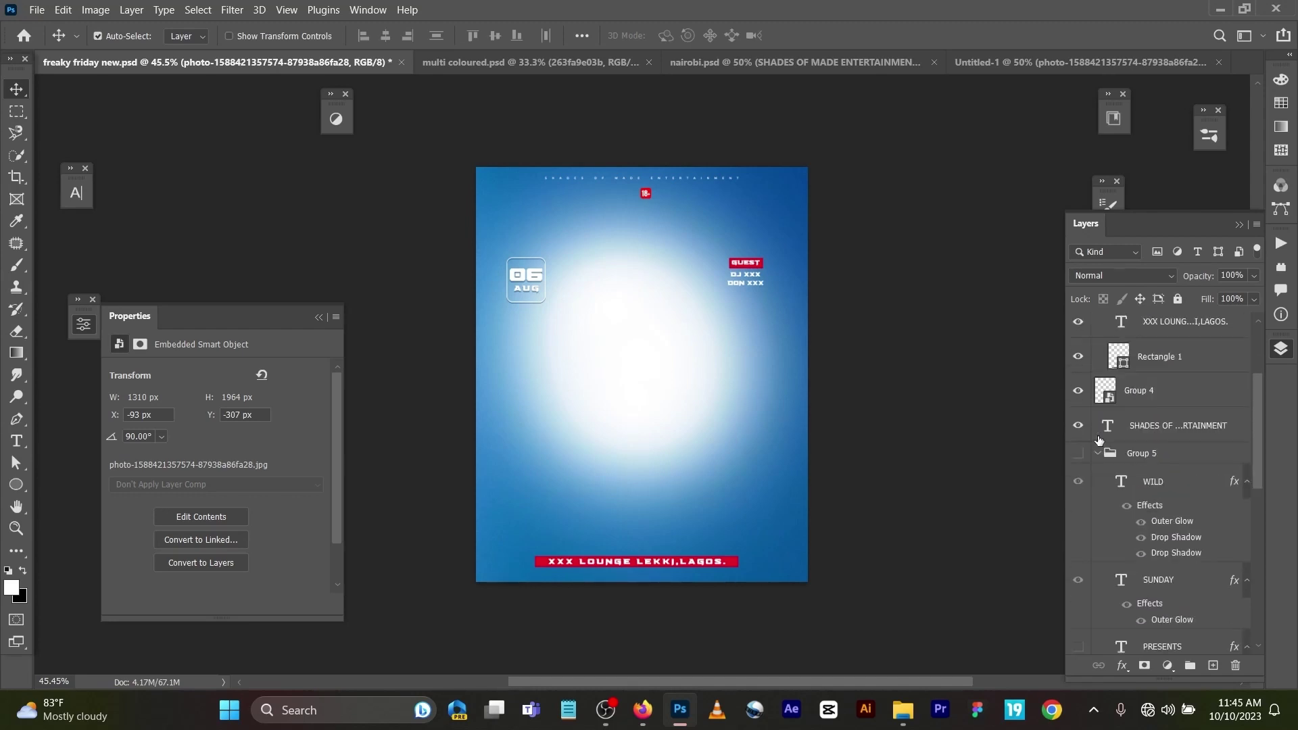
scroll(1098, 440, "down", 1)
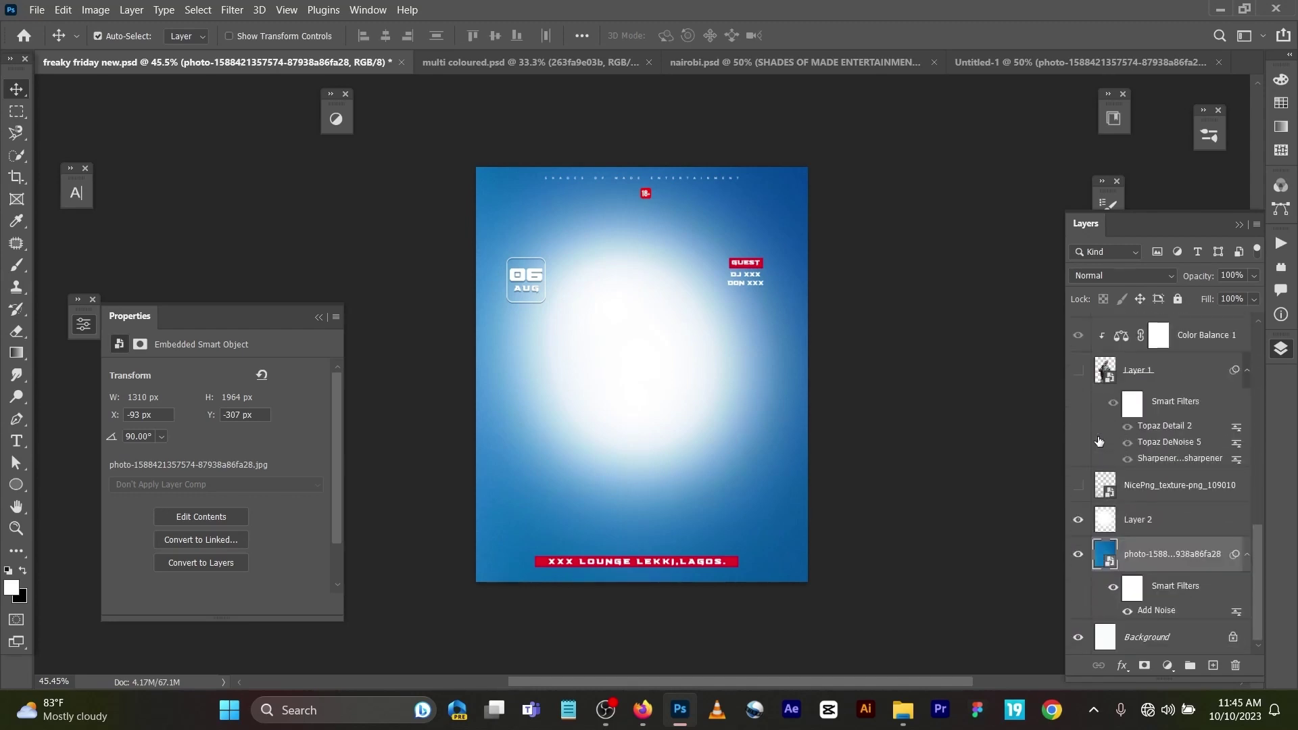
left_click(1169, 528)
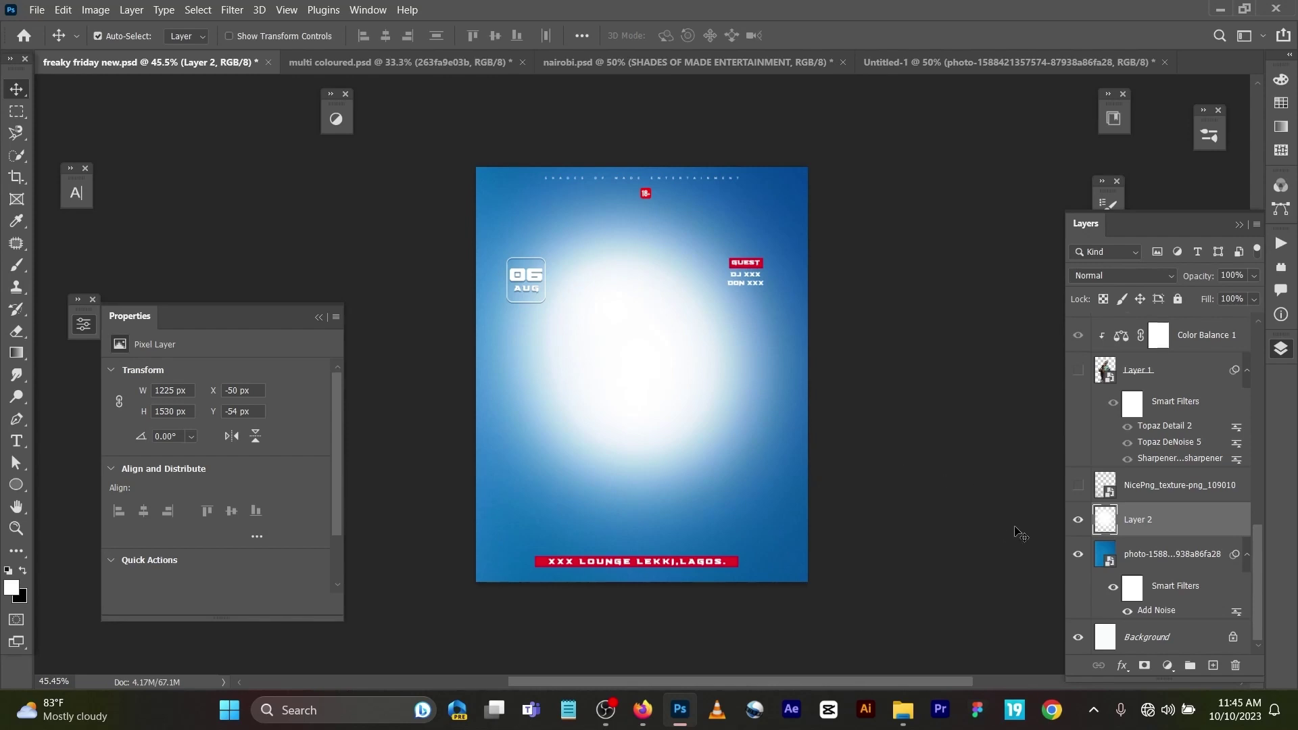
Step: Hide the old glow, paint a soft white glow on a new layer and scale it to about 145%
left_click(1078, 520)
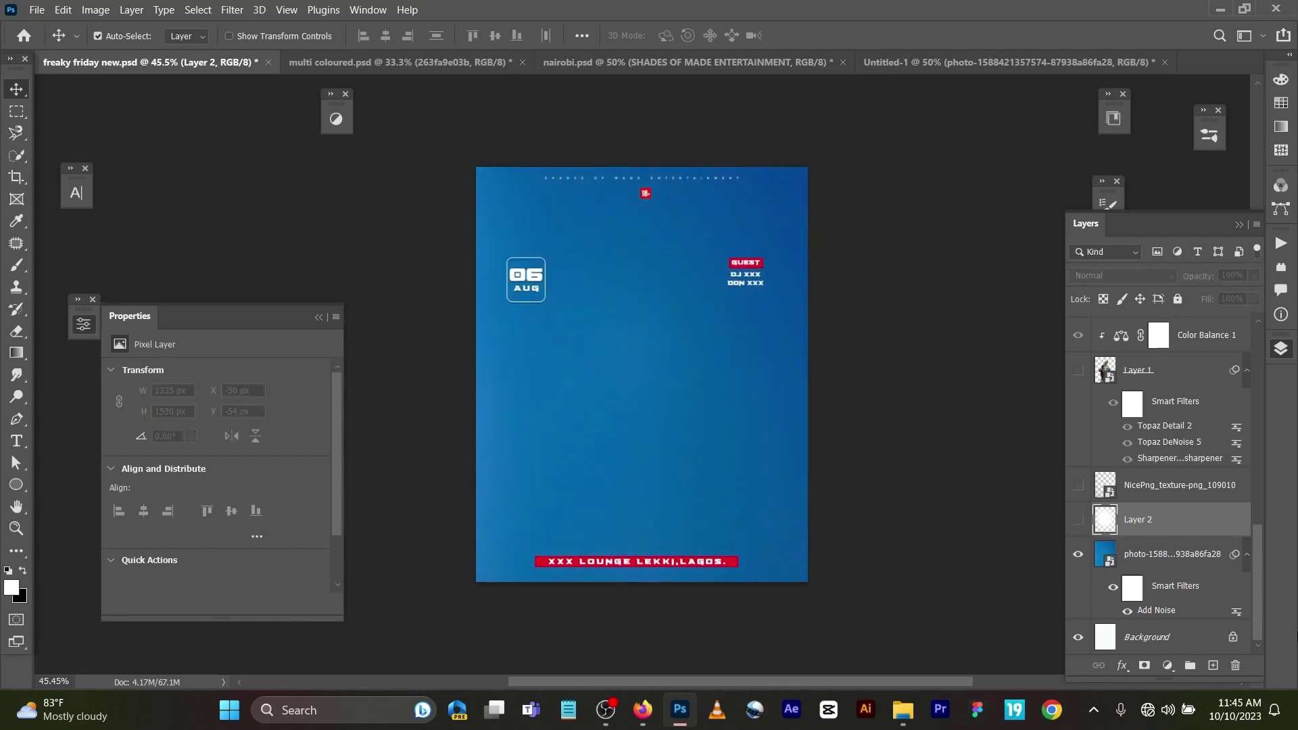
left_click(1215, 667)
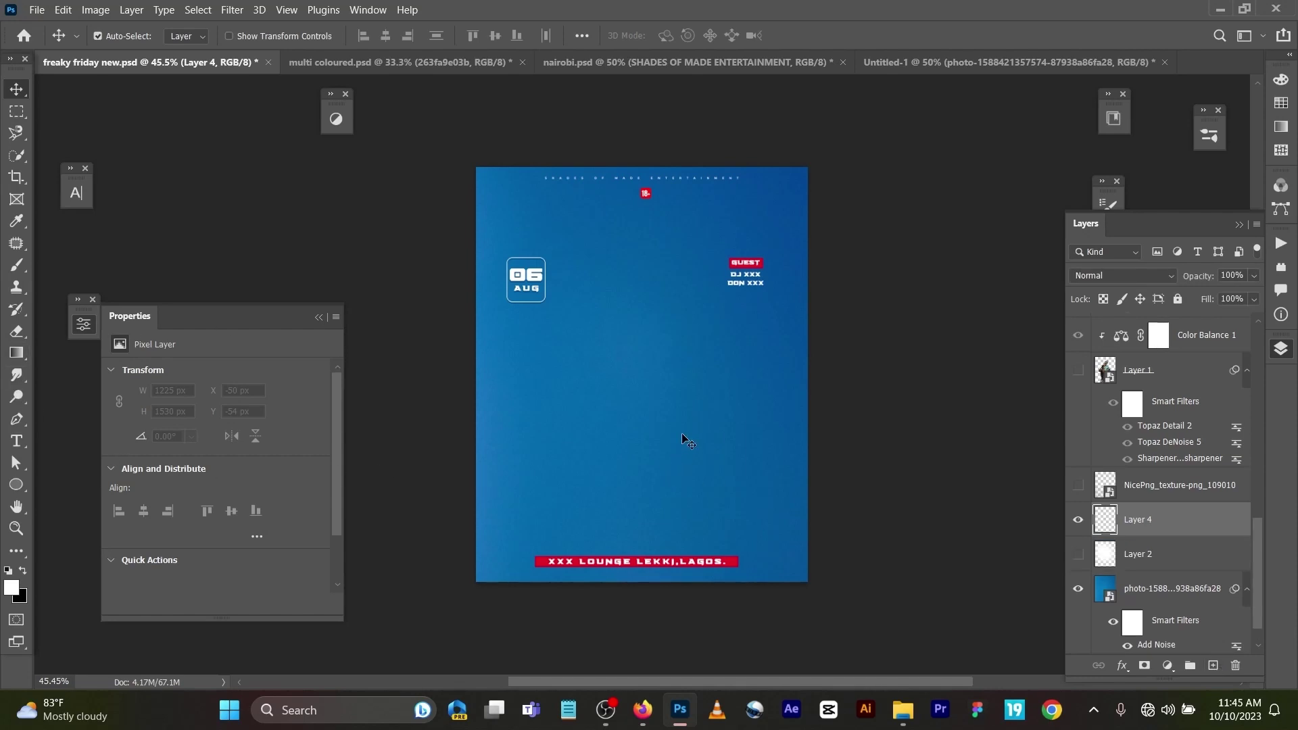
key("b")
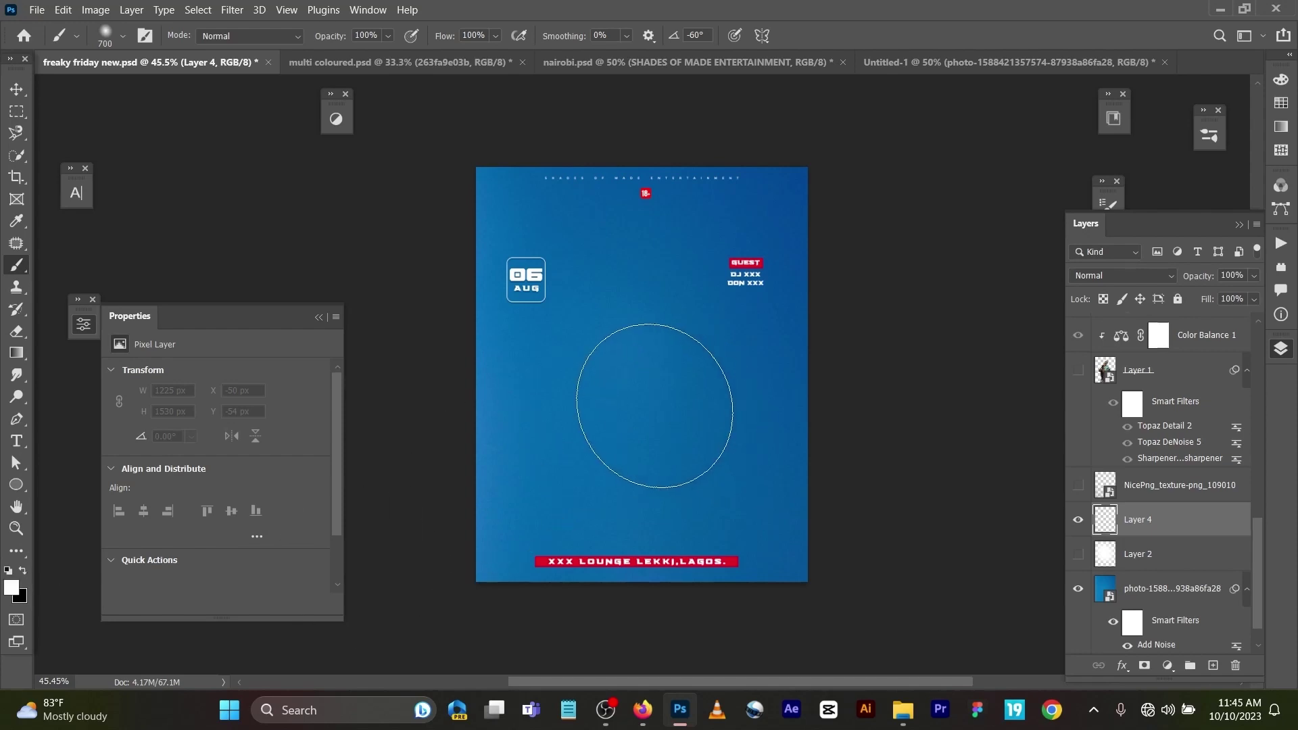
left_click(642, 385)
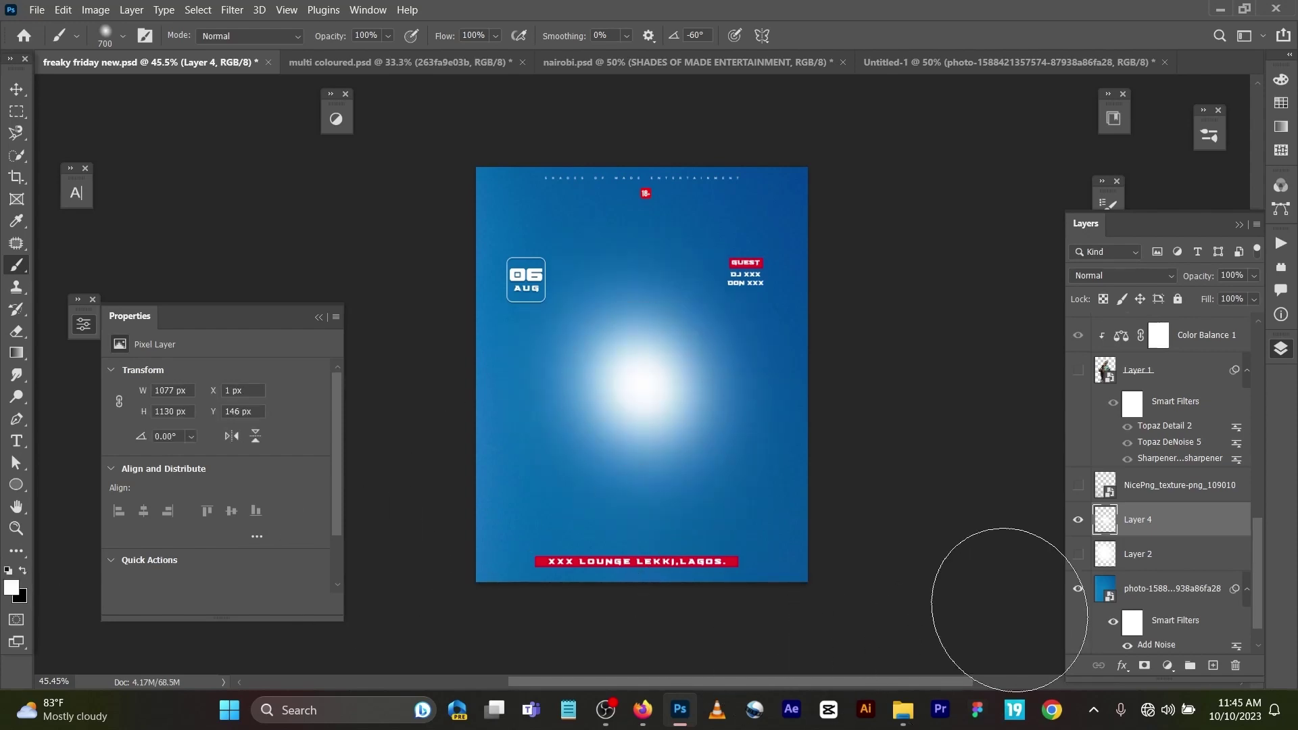
key("ctrl+t")
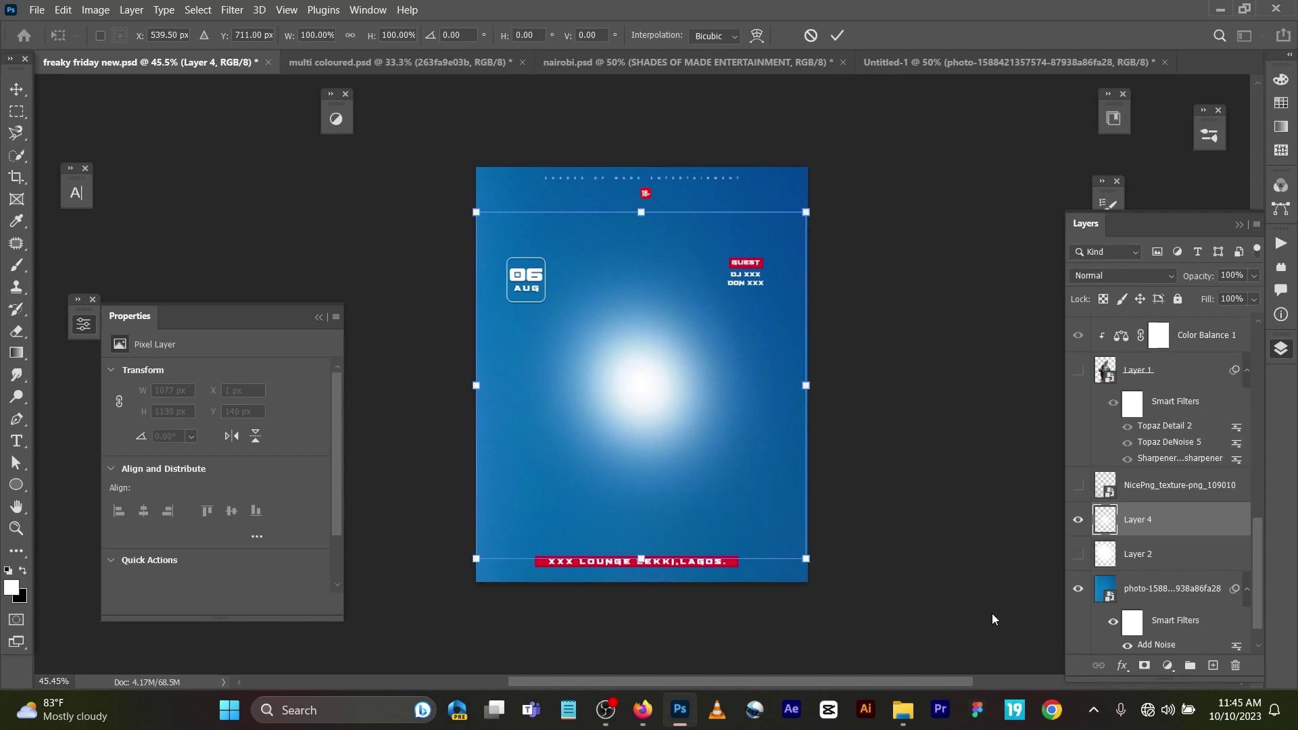
left_click_drag(641, 559, 641, 637)
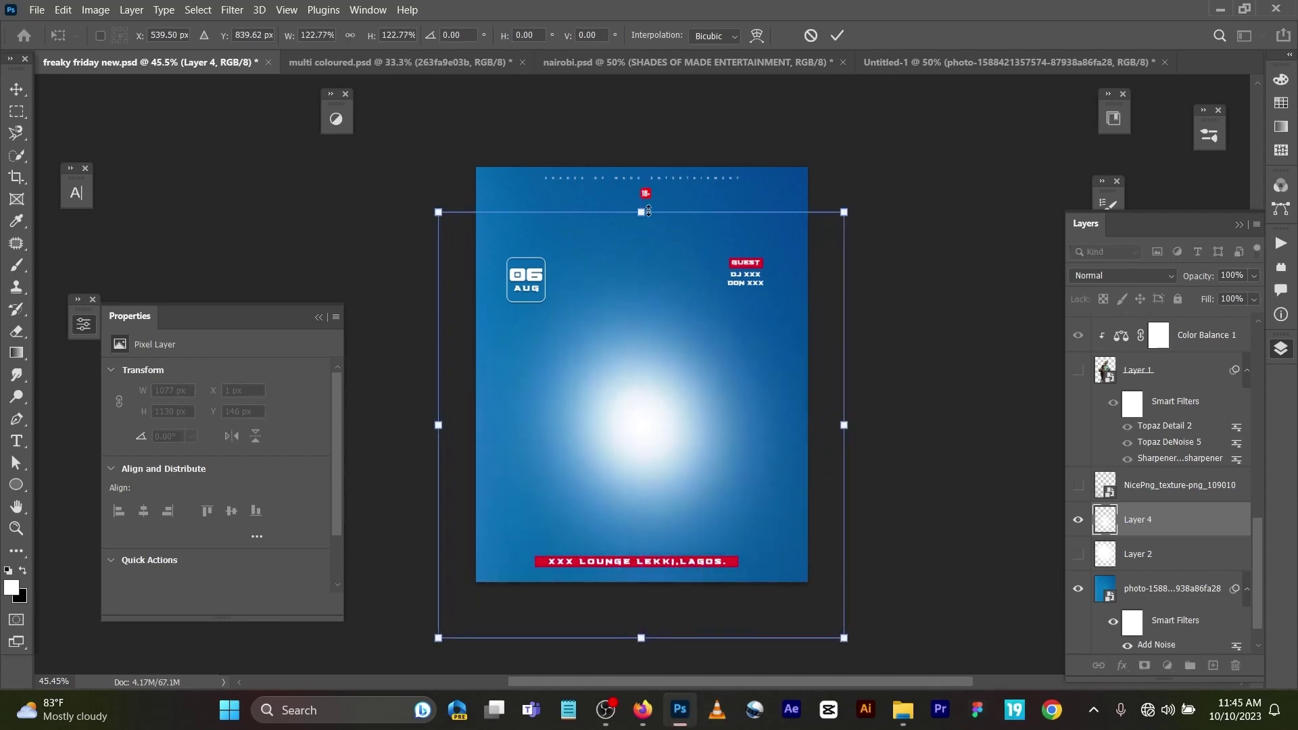
left_click_drag(648, 211, 641, 134)
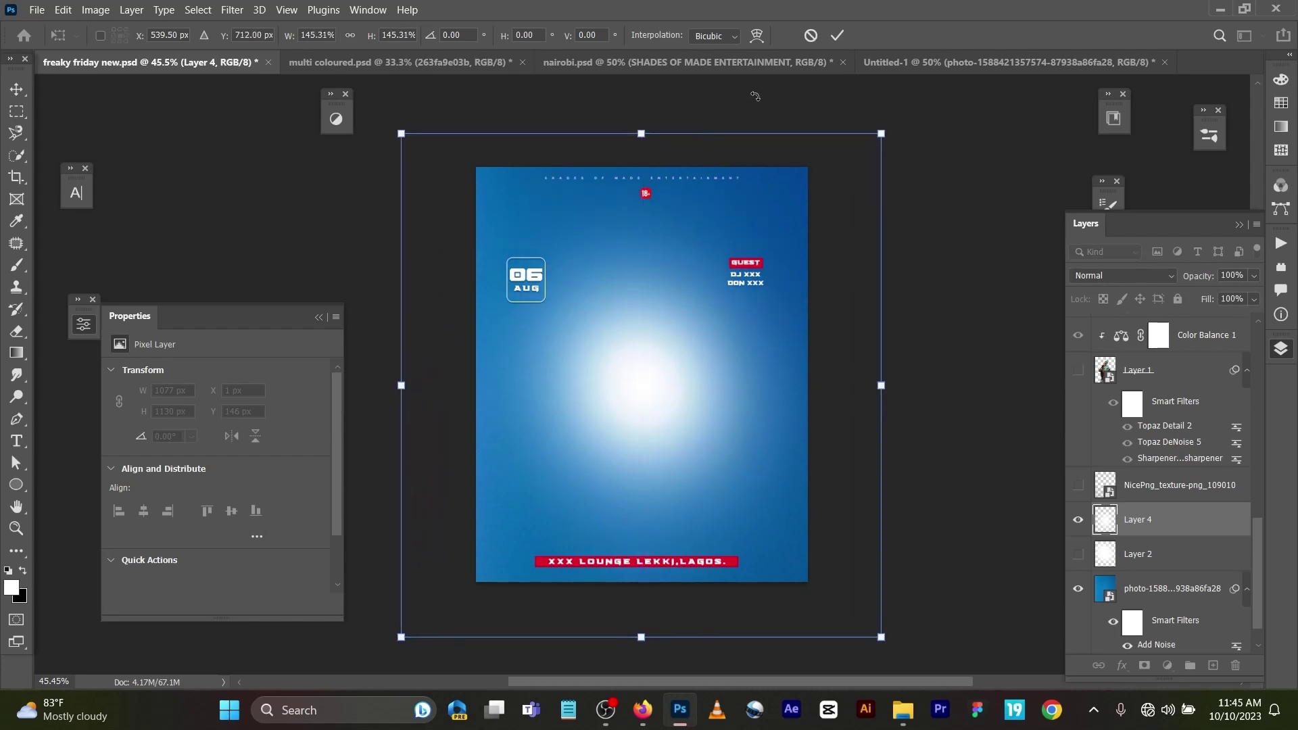
Step: Hide the new glow, commit the transform and delete Layer 4
left_click(839, 38)
key("b")
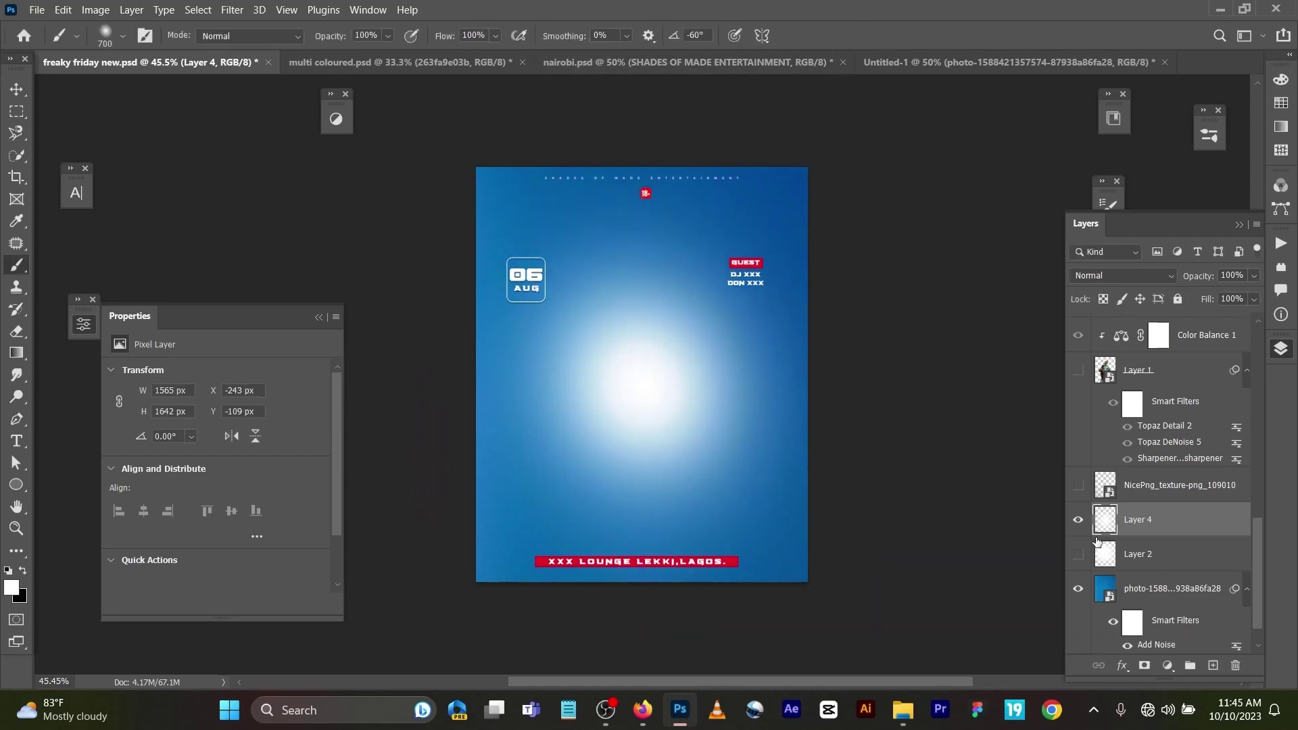
left_click(1079, 521)
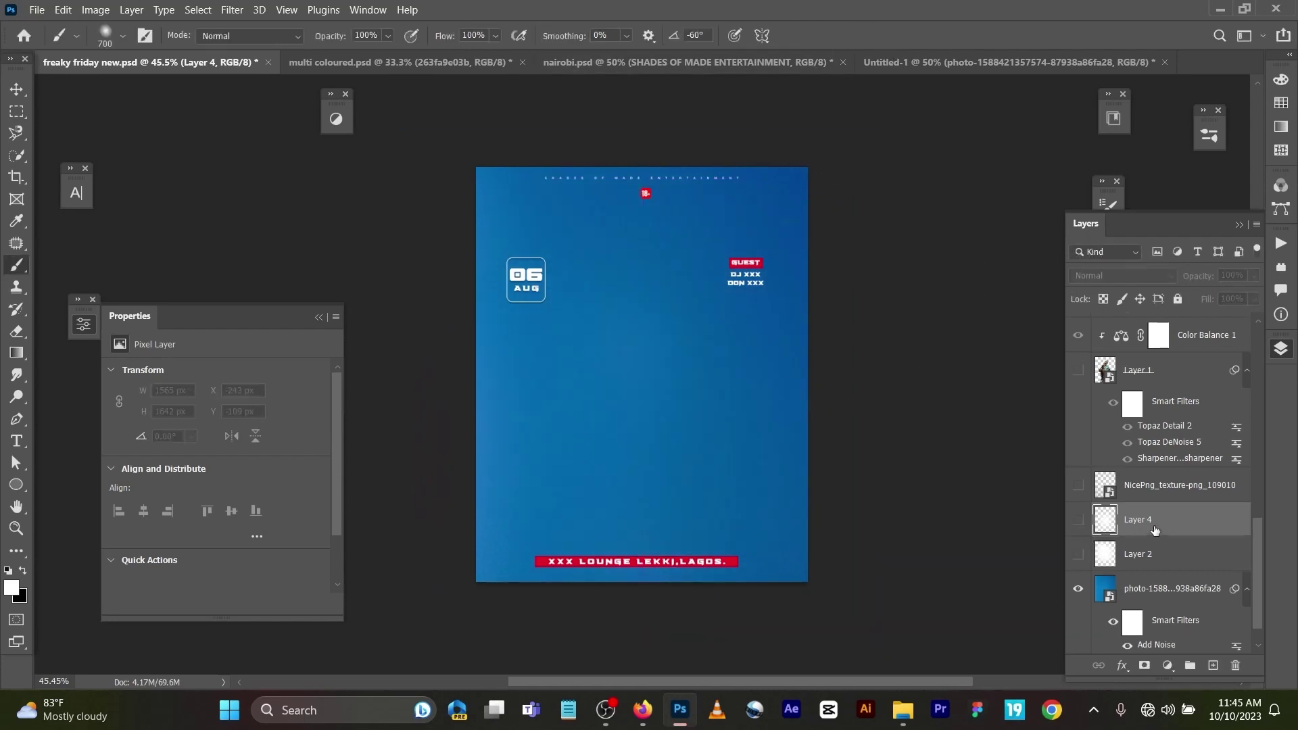
key("Delete")
Step: Show Layer 2's white glow and the NicePng_texture-png_109010 texture, and select the texture
left_click(1078, 520)
left_click(1079, 485)
left_click(1083, 487)
left_click(1079, 486)
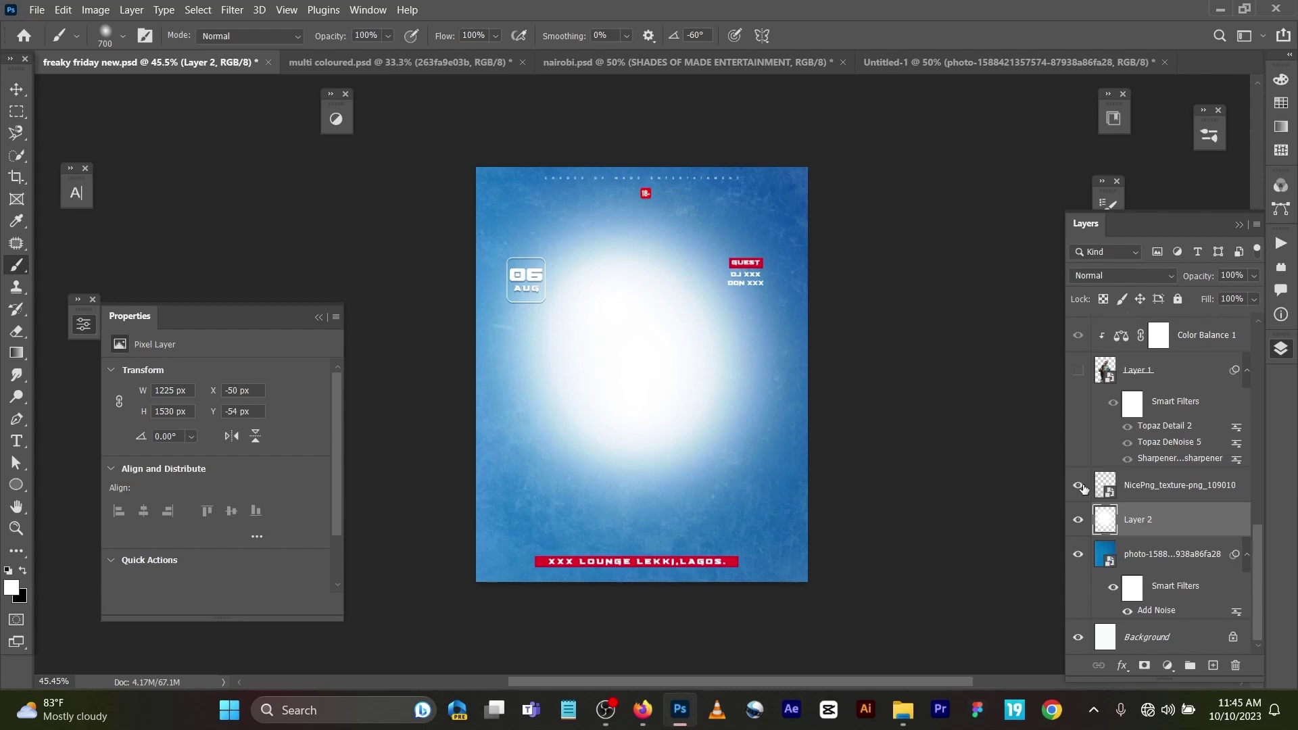
left_click(1173, 485)
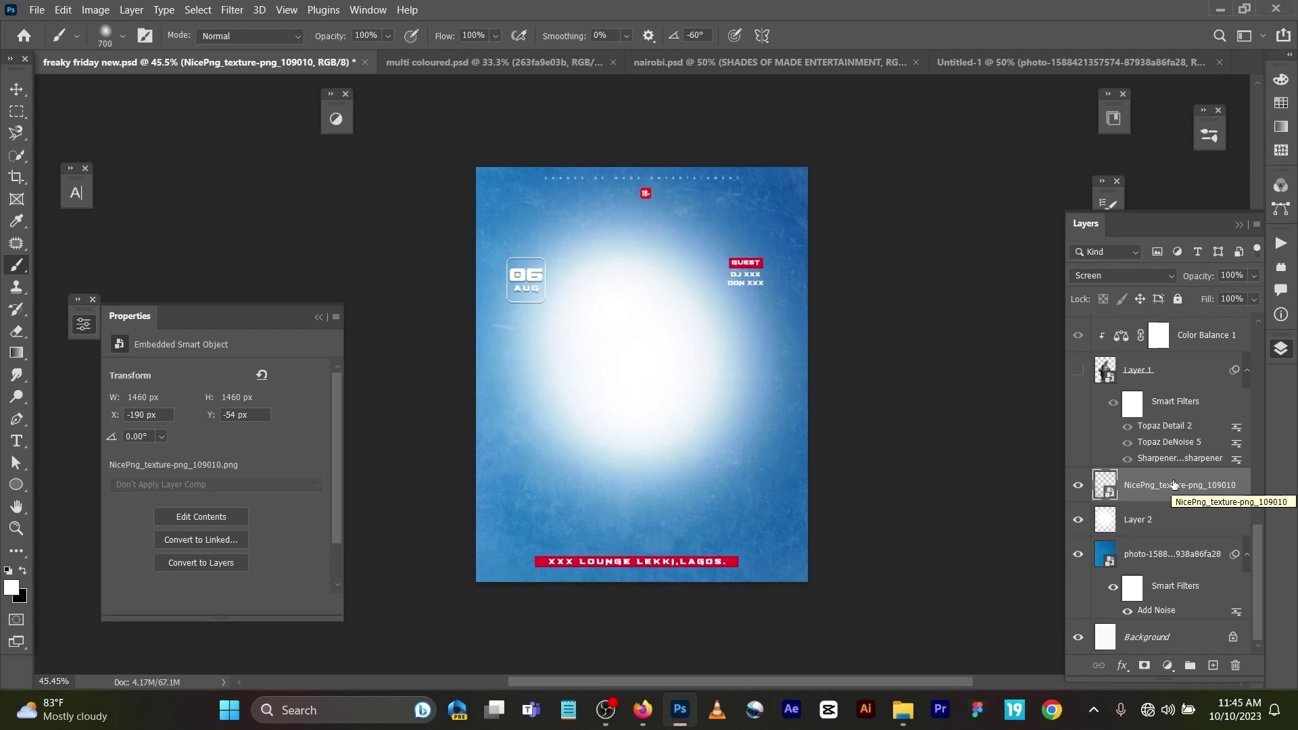
Step: Try Normal blending on the texture, then set it back to Screen
left_click(1123, 273)
left_click(1122, 275)
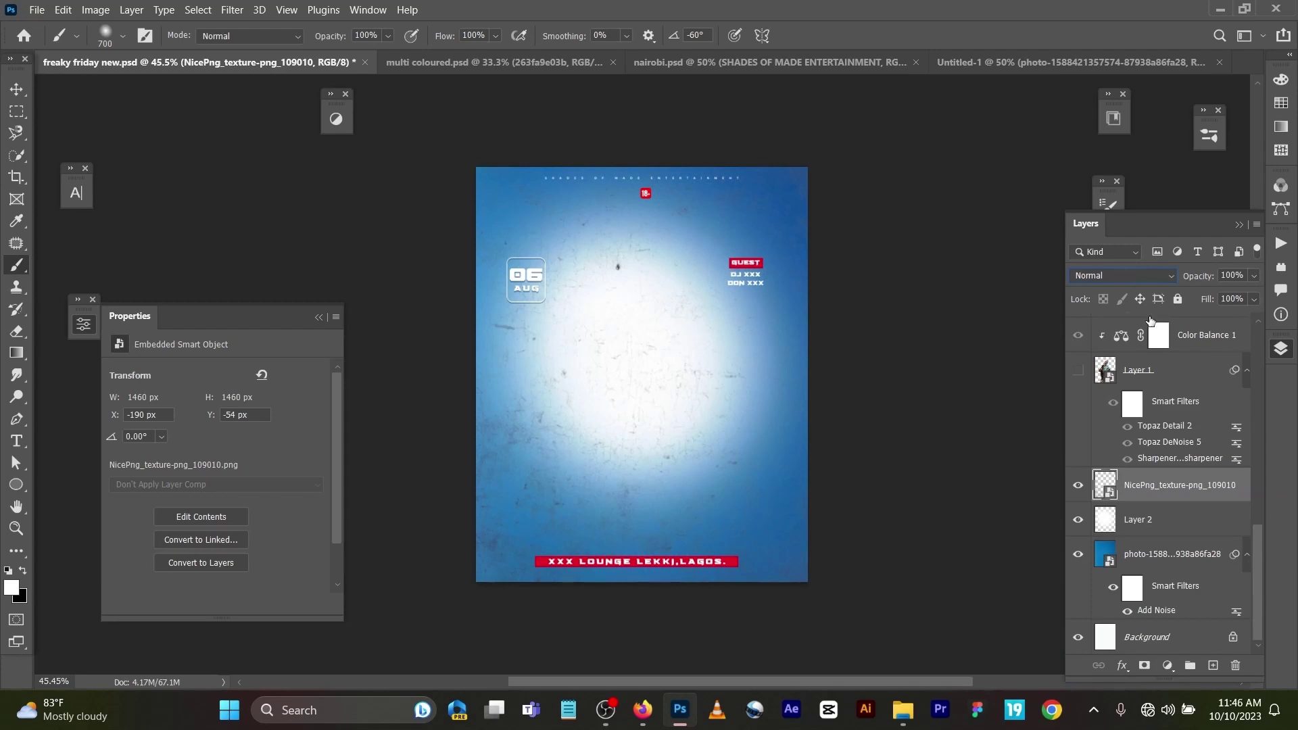
left_click(1140, 274)
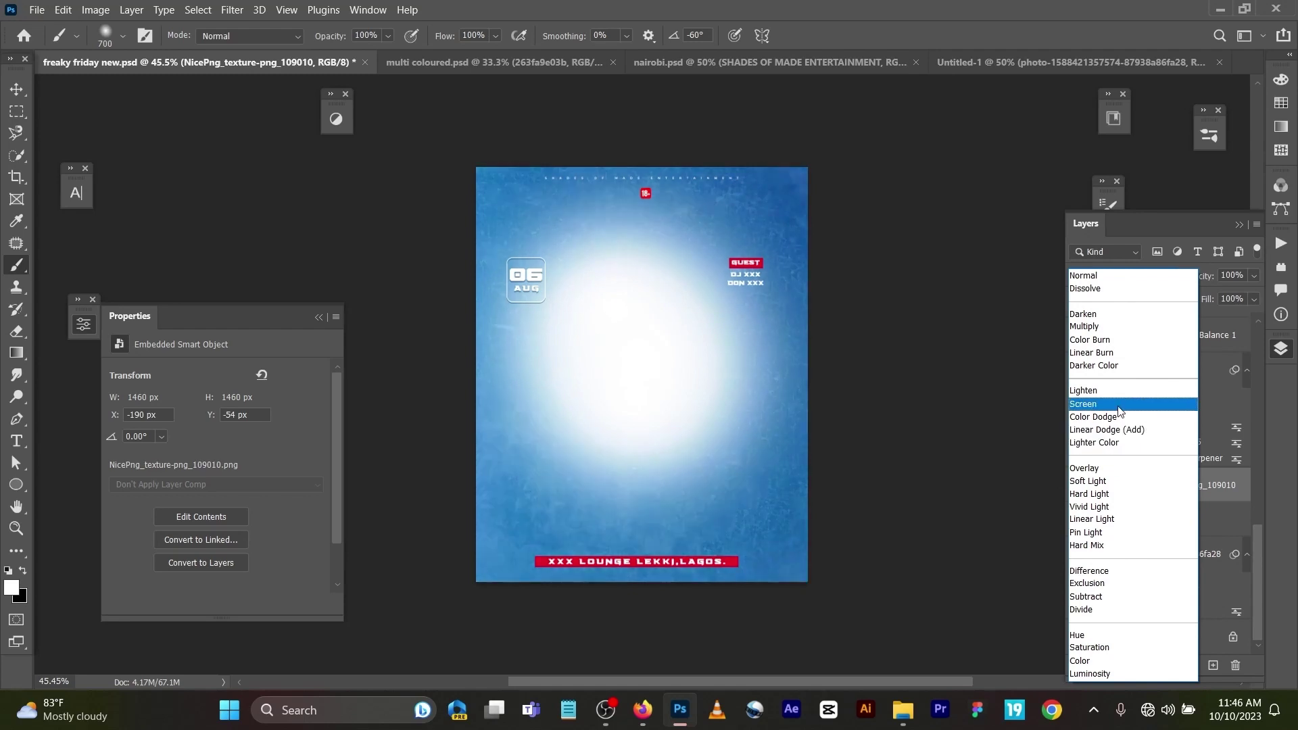
left_click(1118, 406)
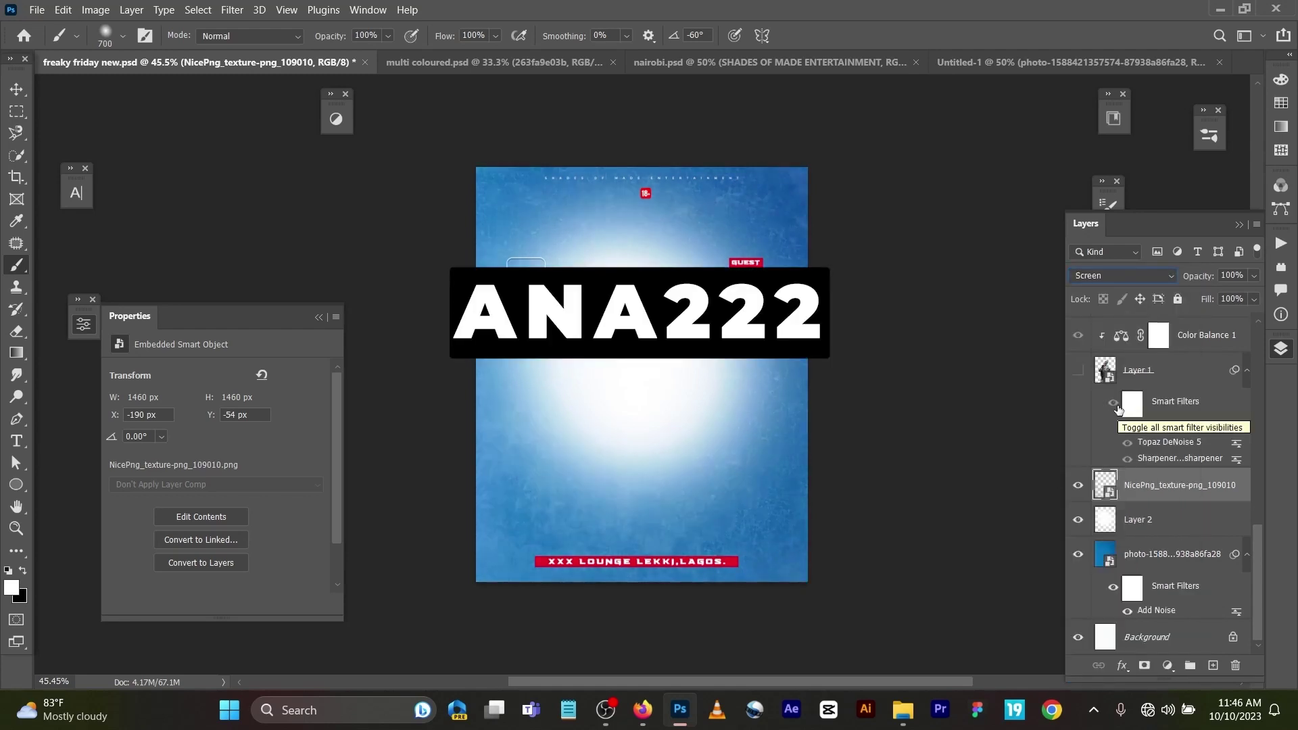
left_click(537, 244)
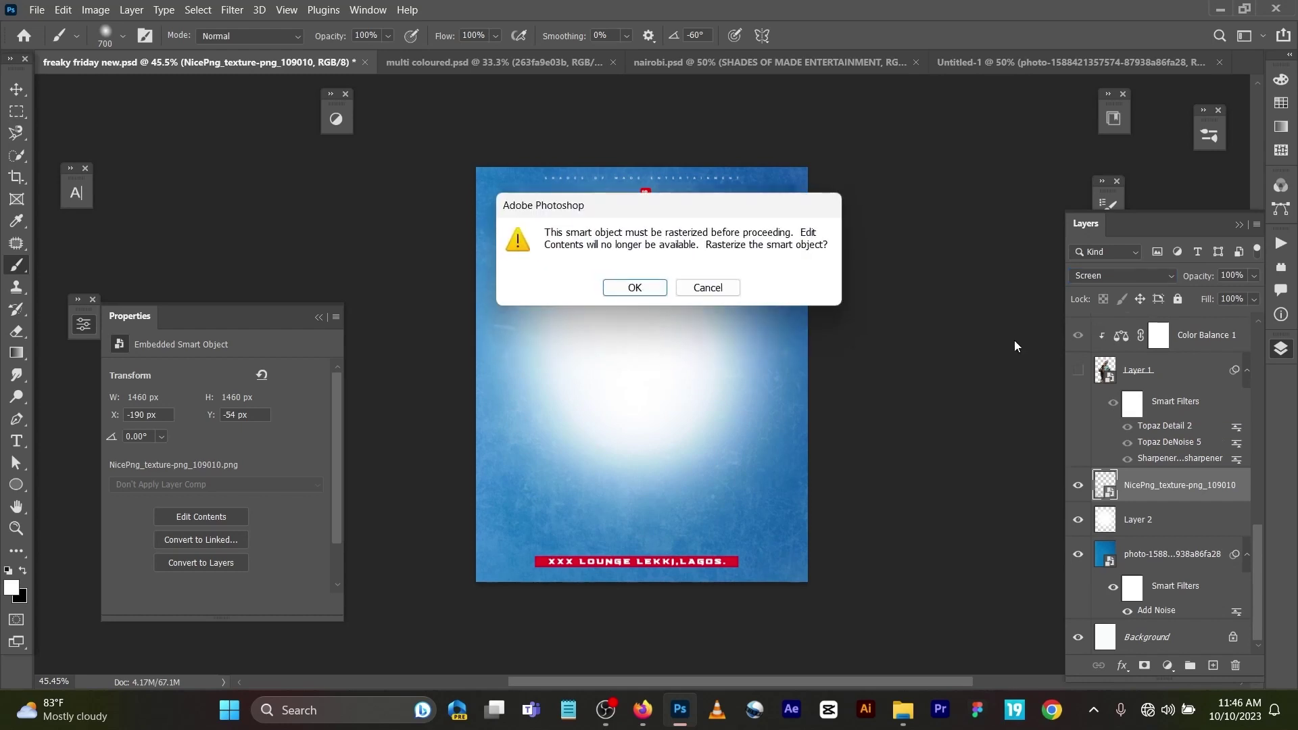
Step: Cancel rasterizing the texture, then show and select Layer 1 with the woman using the Move tool
left_click(710, 288)
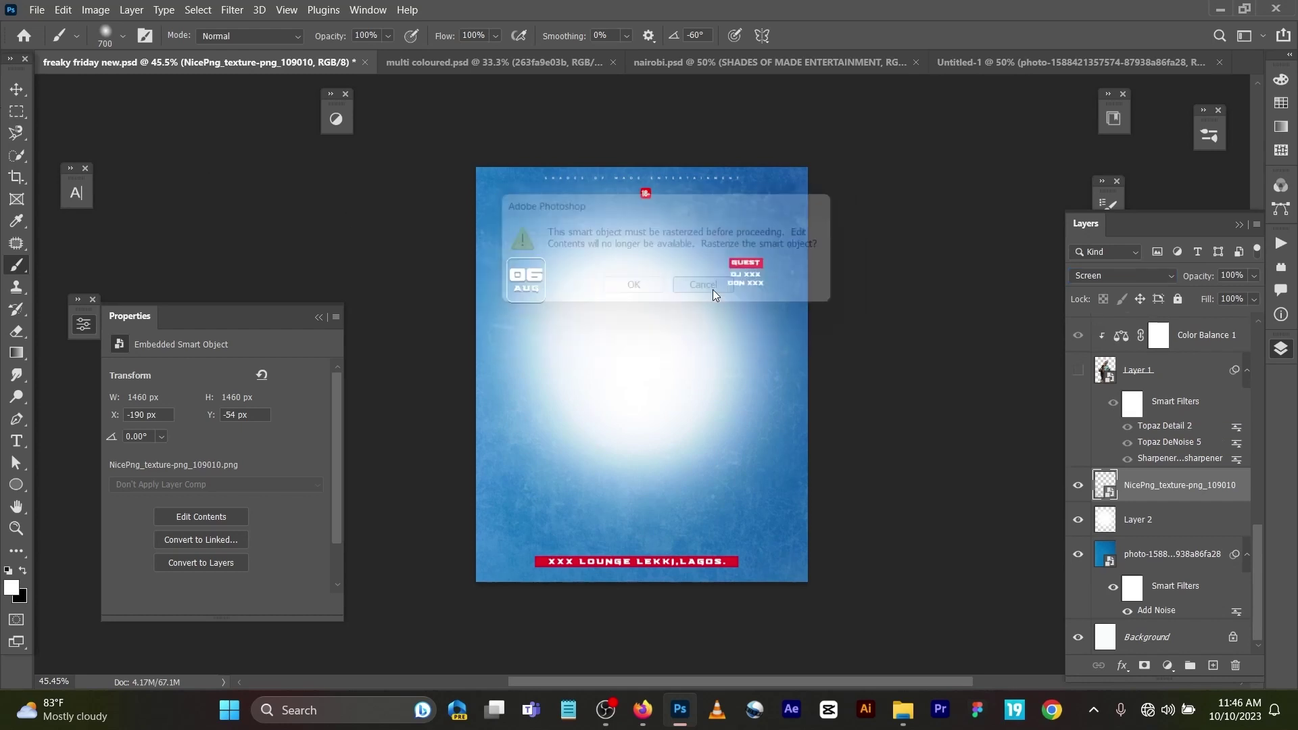
left_click(16, 89)
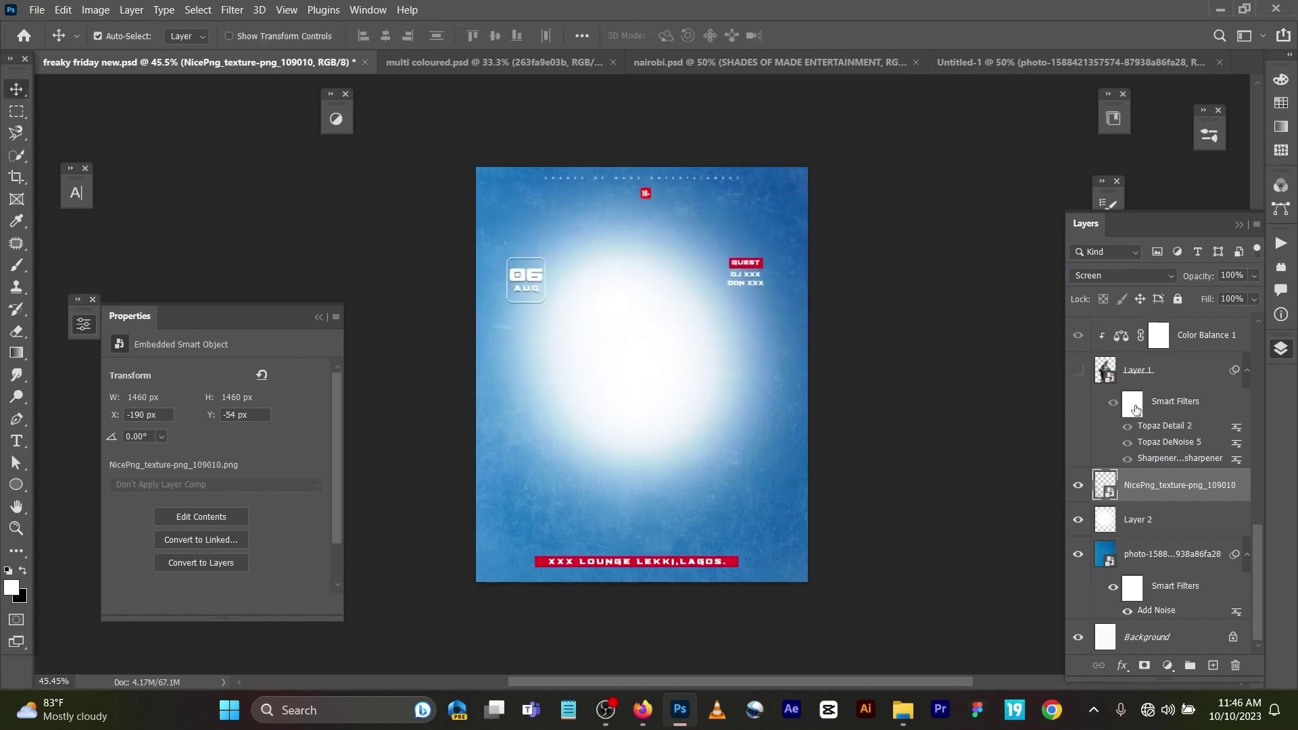
left_click(1078, 371)
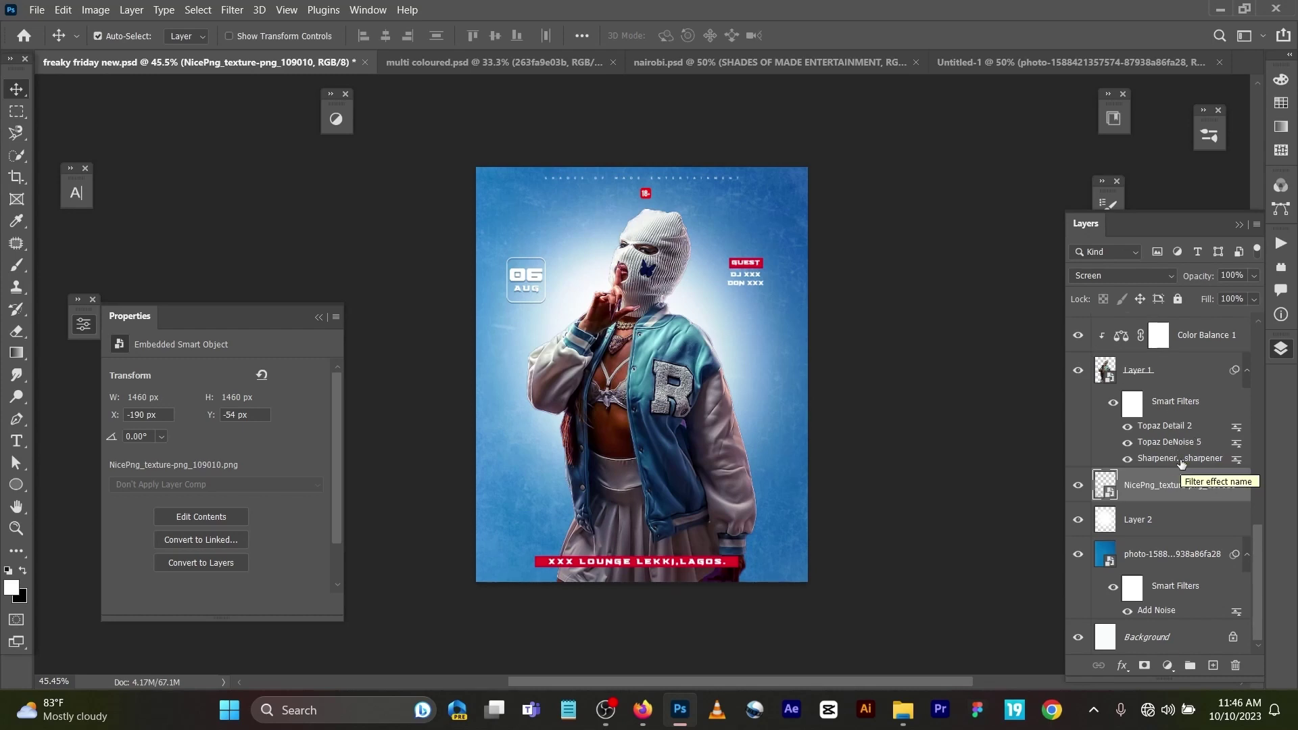
left_click(1154, 372)
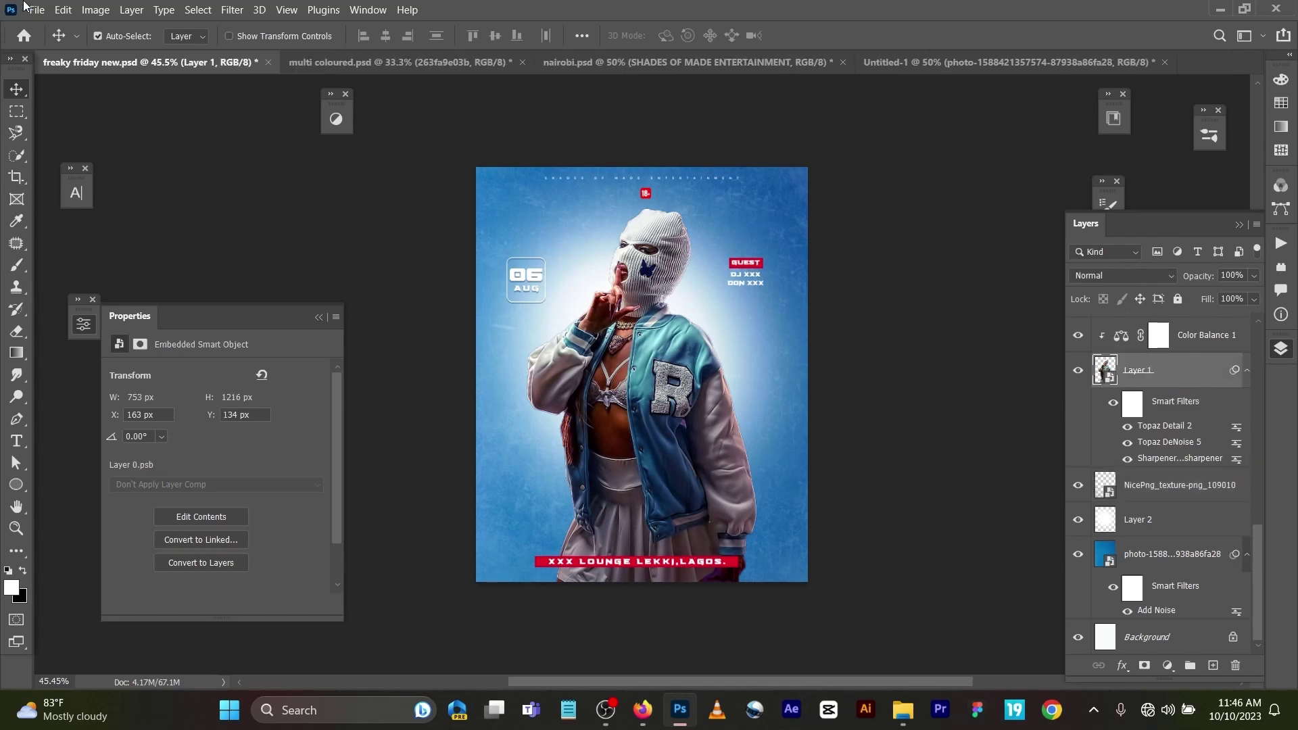
left_click(234, 10)
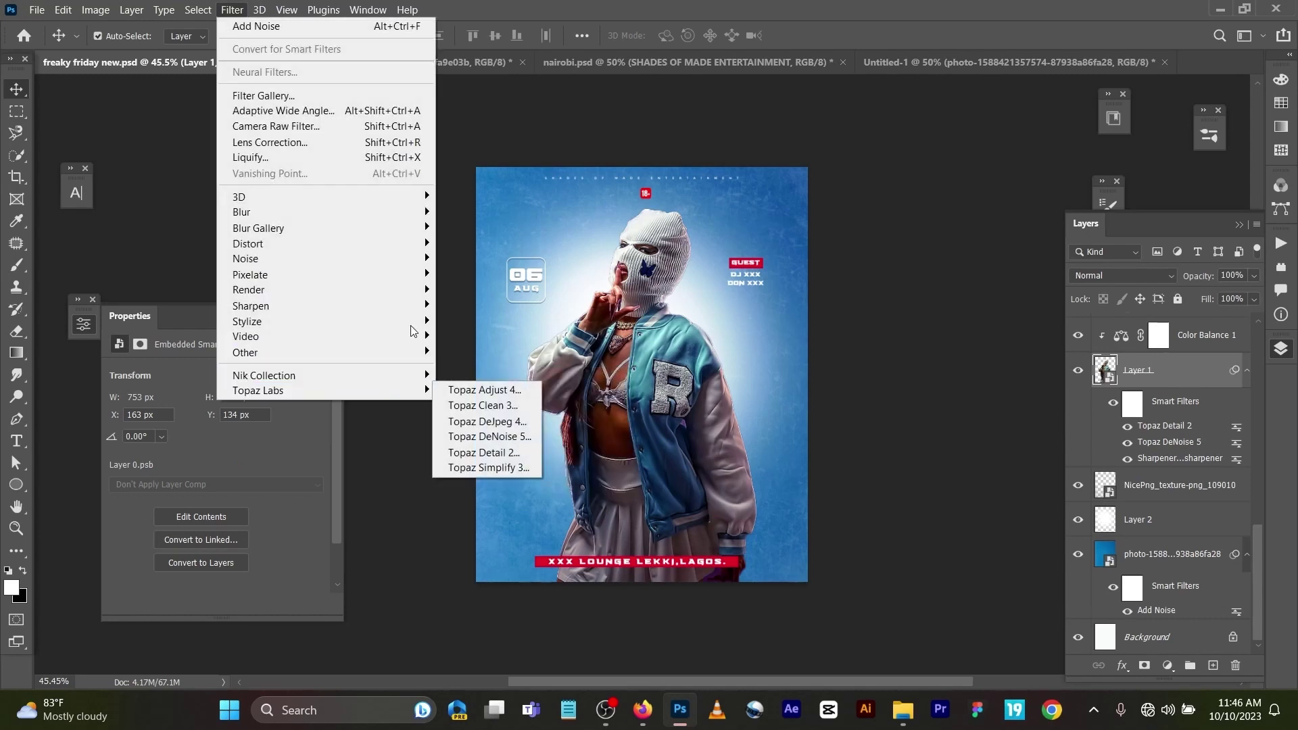
left_click(860, 298)
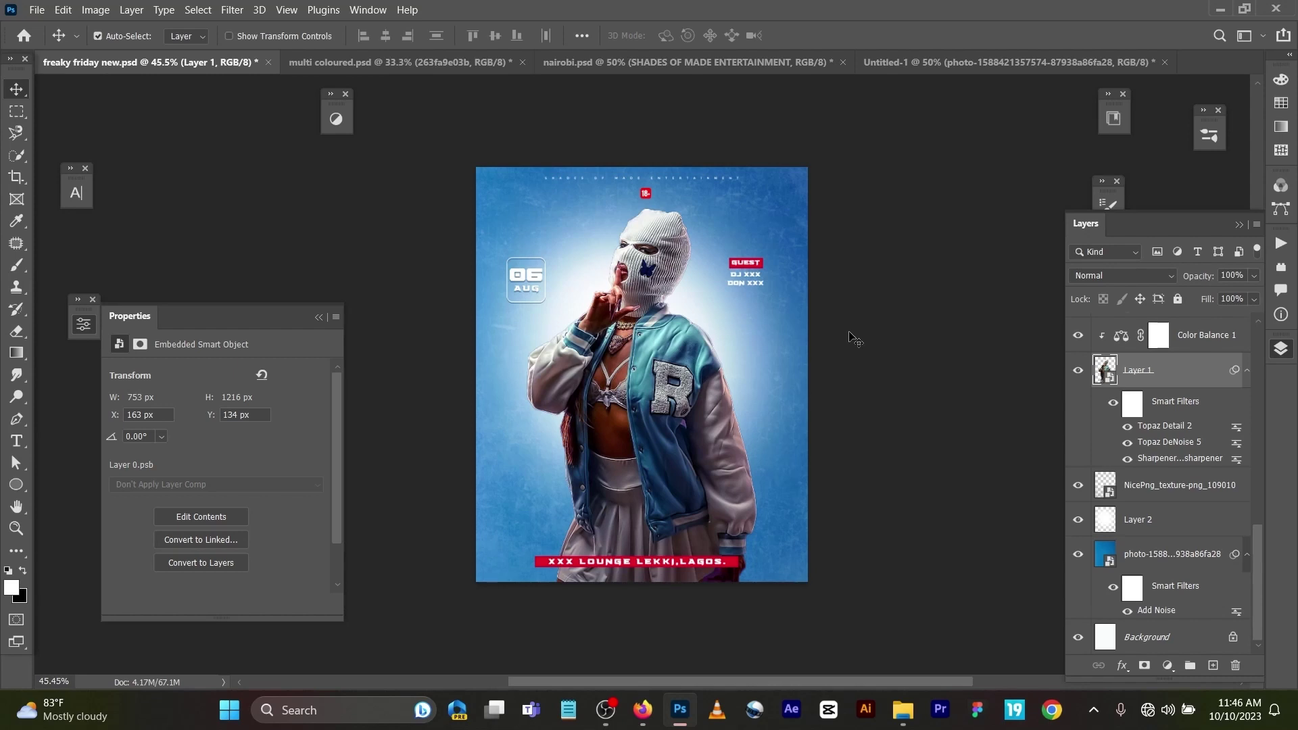
Step: Compare Color Balance 1 on and off, discard a trial Color Balance 2, and select Color Balance 1
left_click(1078, 334)
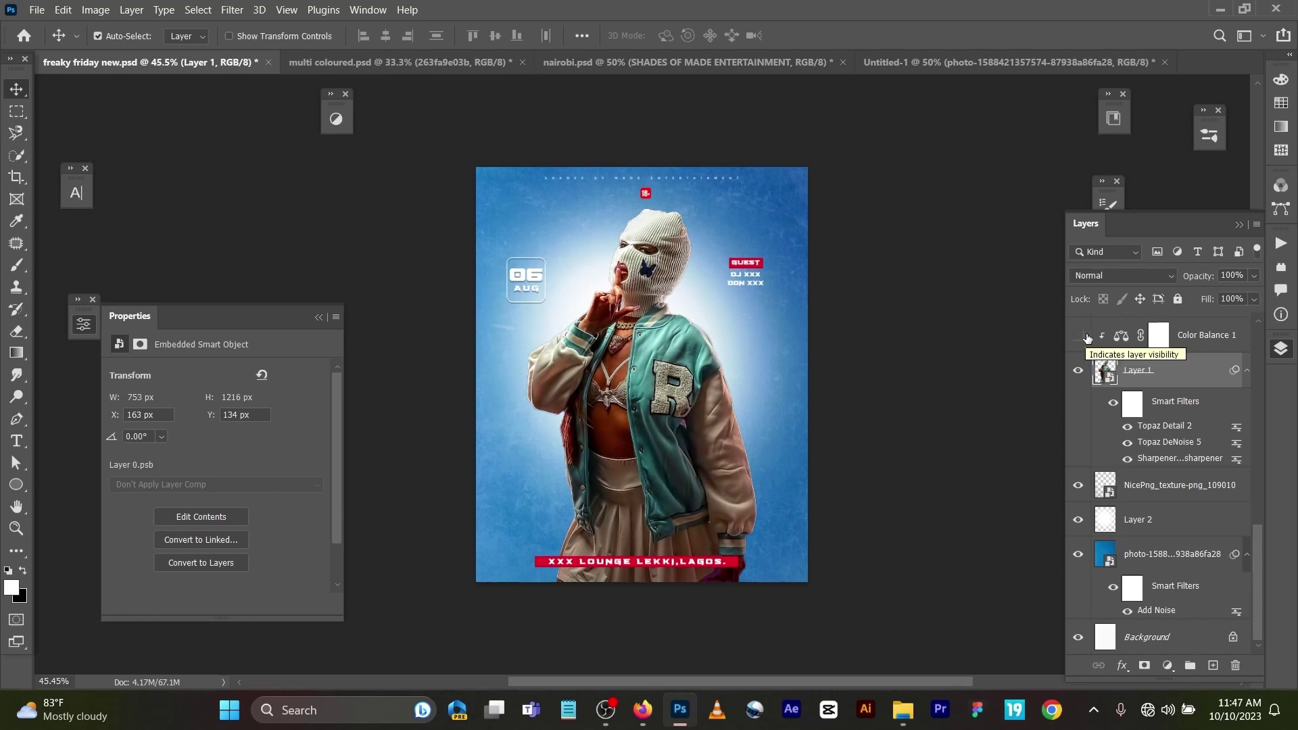
left_click(1084, 337)
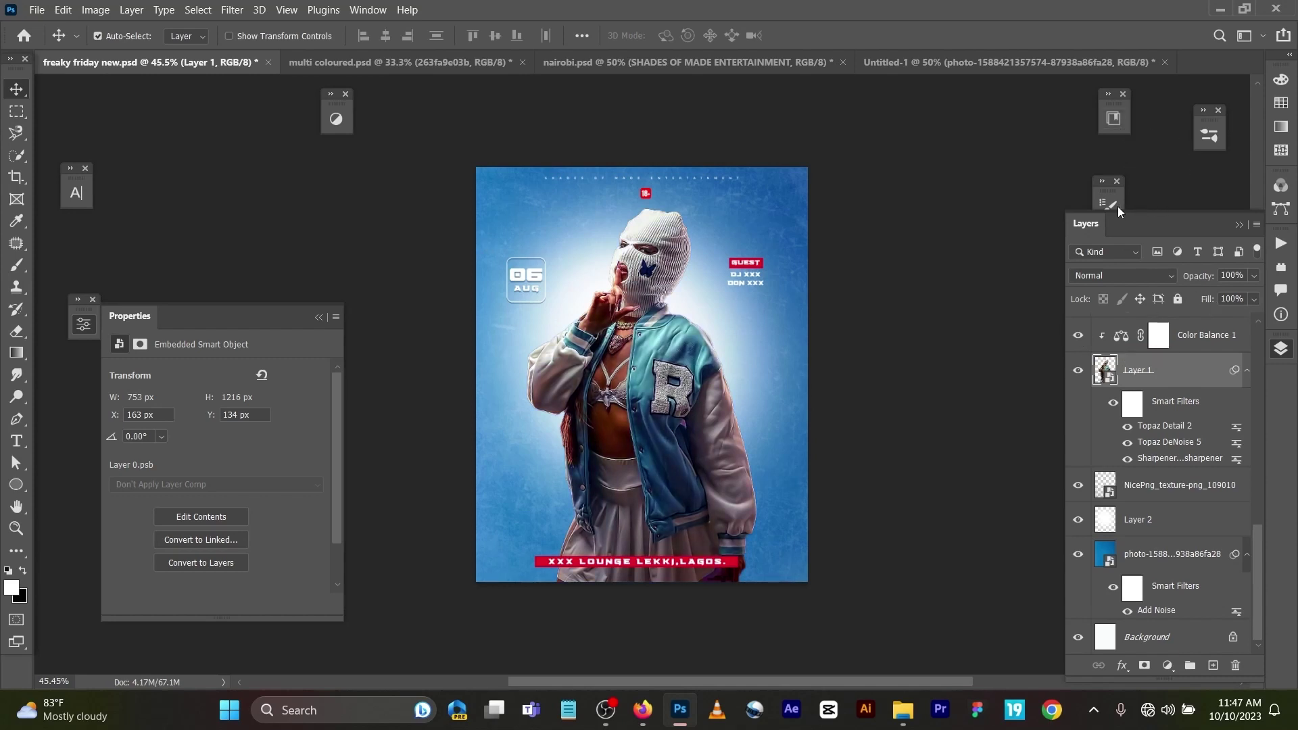
left_click(338, 123)
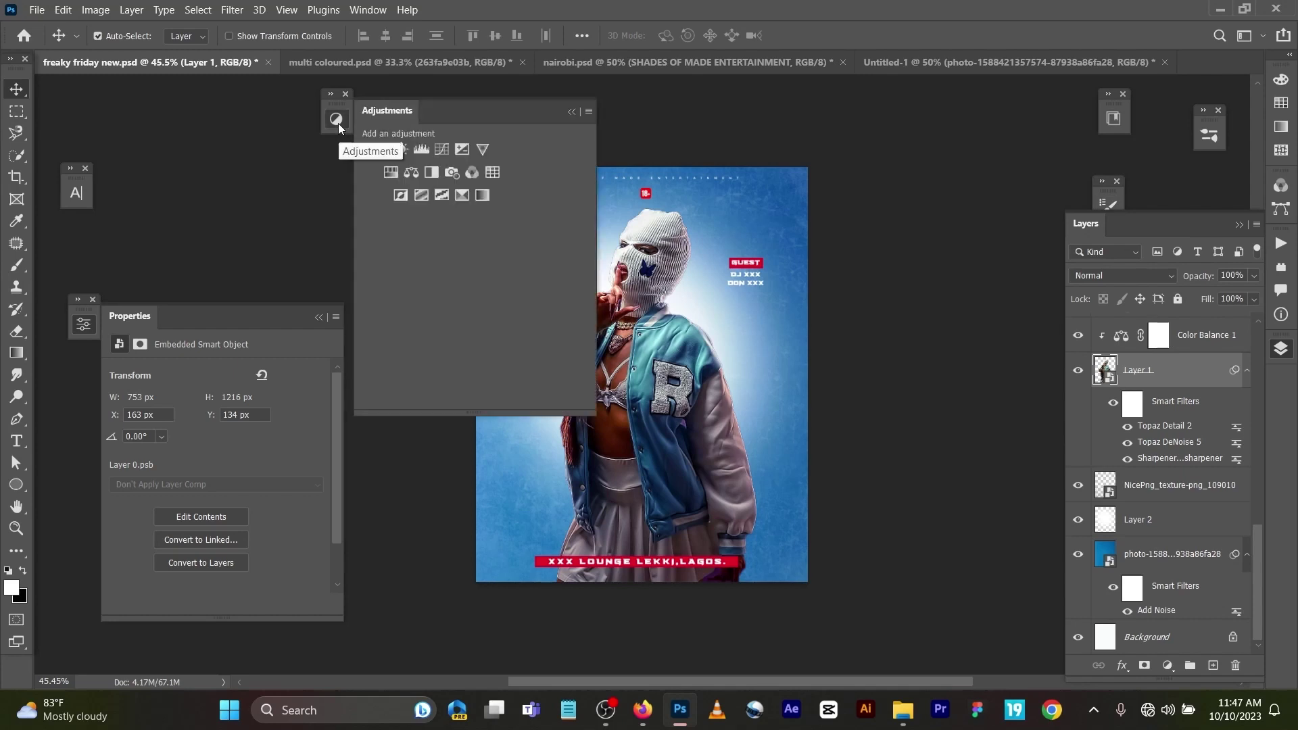
left_click(412, 170)
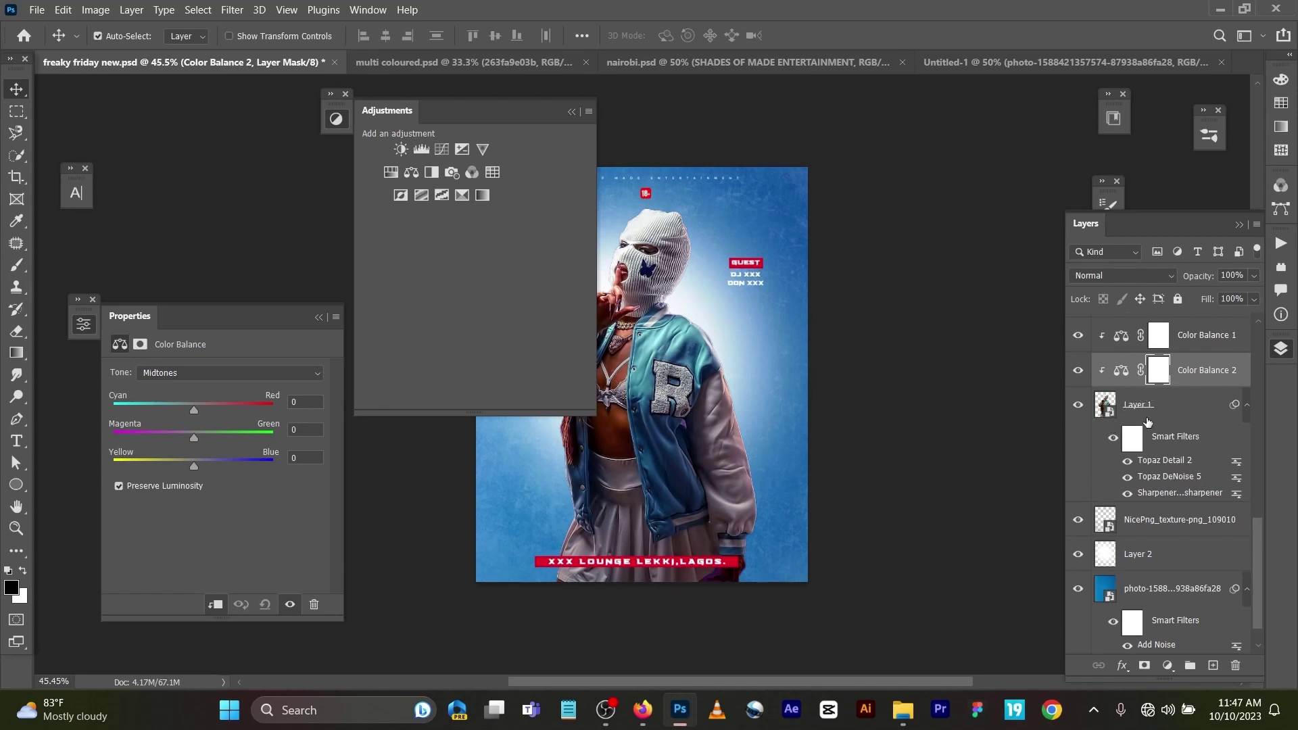
left_click(571, 113)
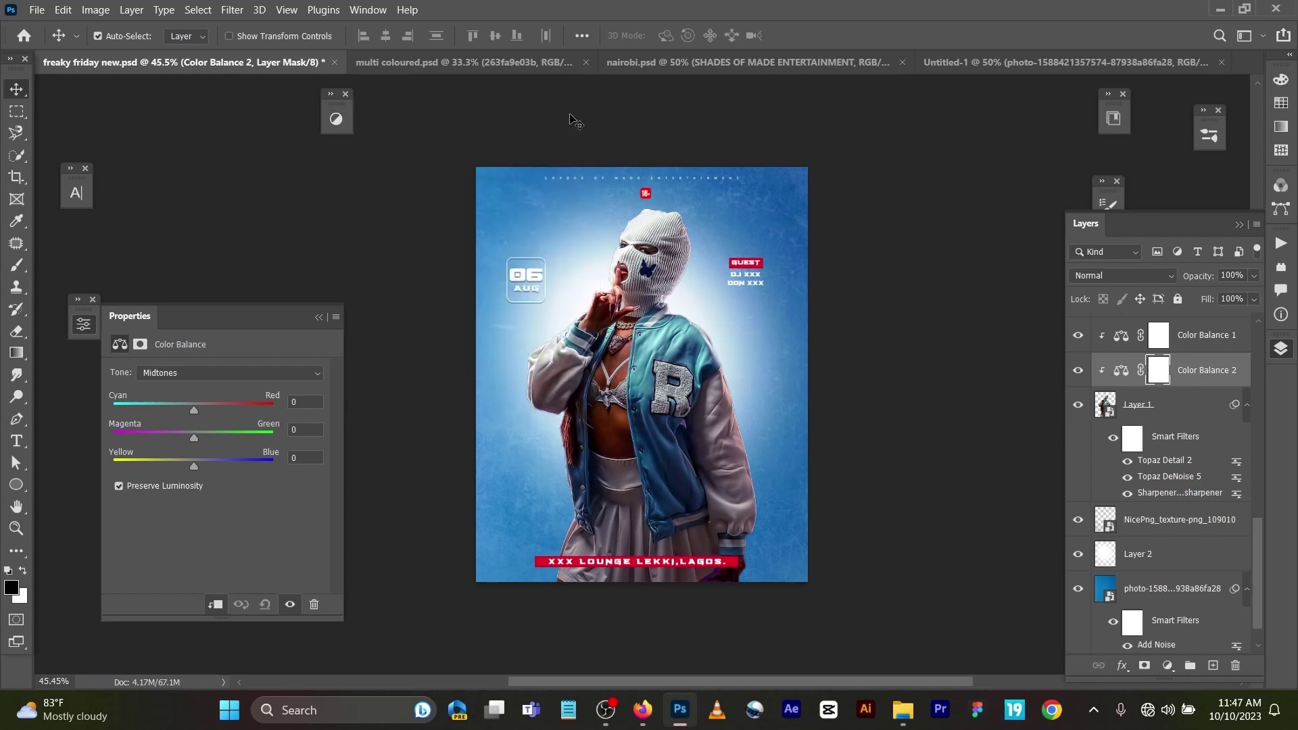
key("Delete")
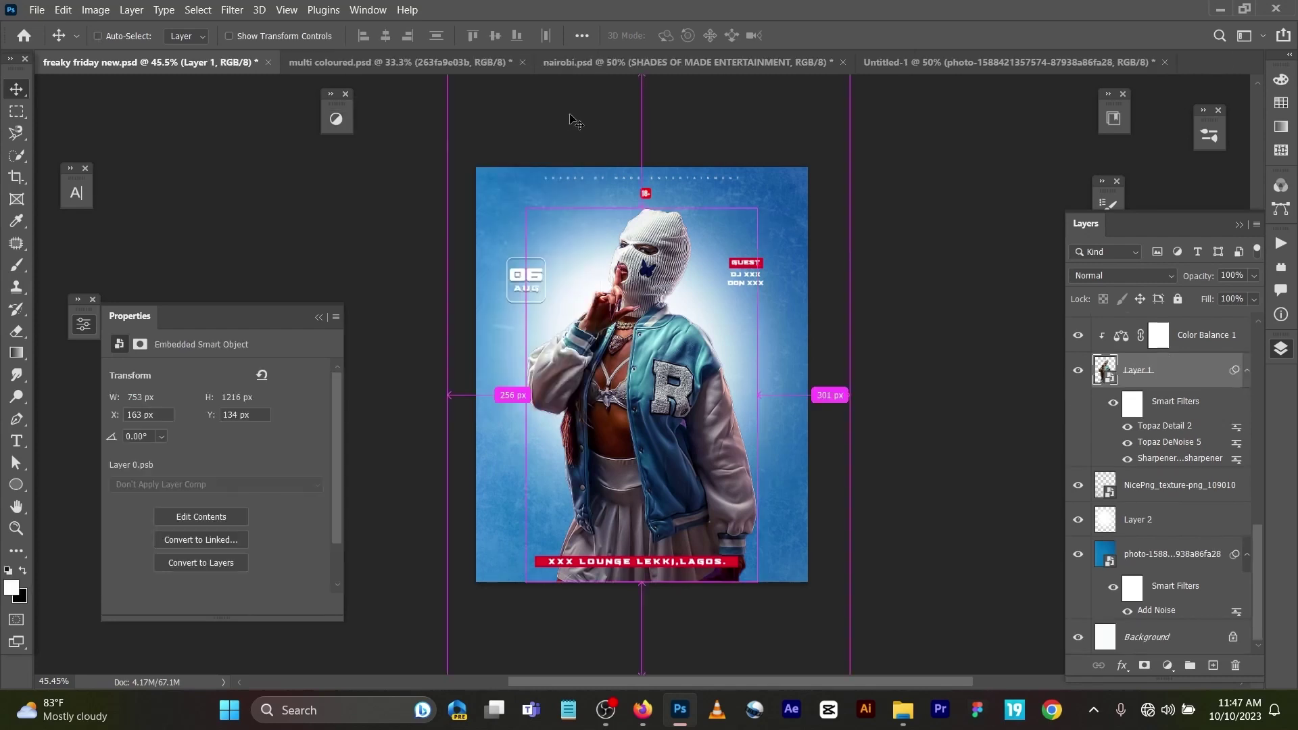
left_click(1122, 333)
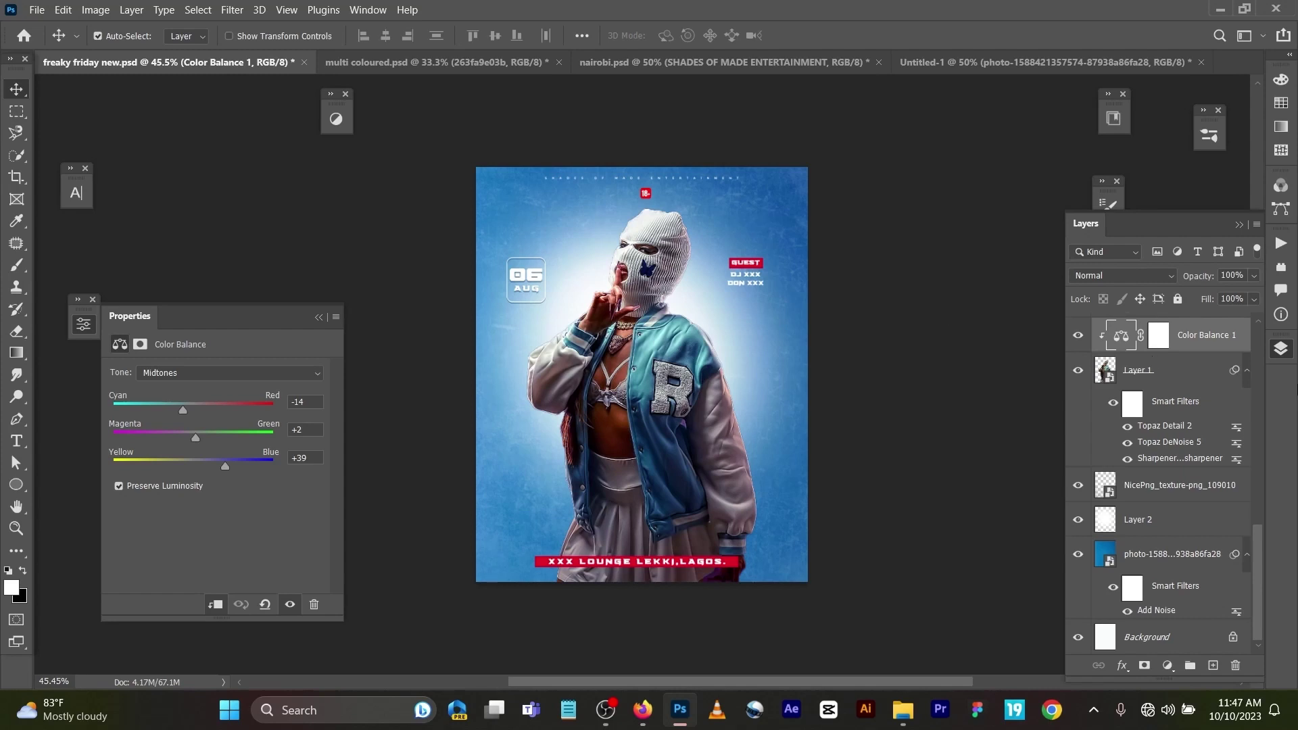
Step: Preview Layer 3's dark blue overlay, hide it again, and create Layer 4 above Color Balance 1
scroll(1062, 473, "up", 5)
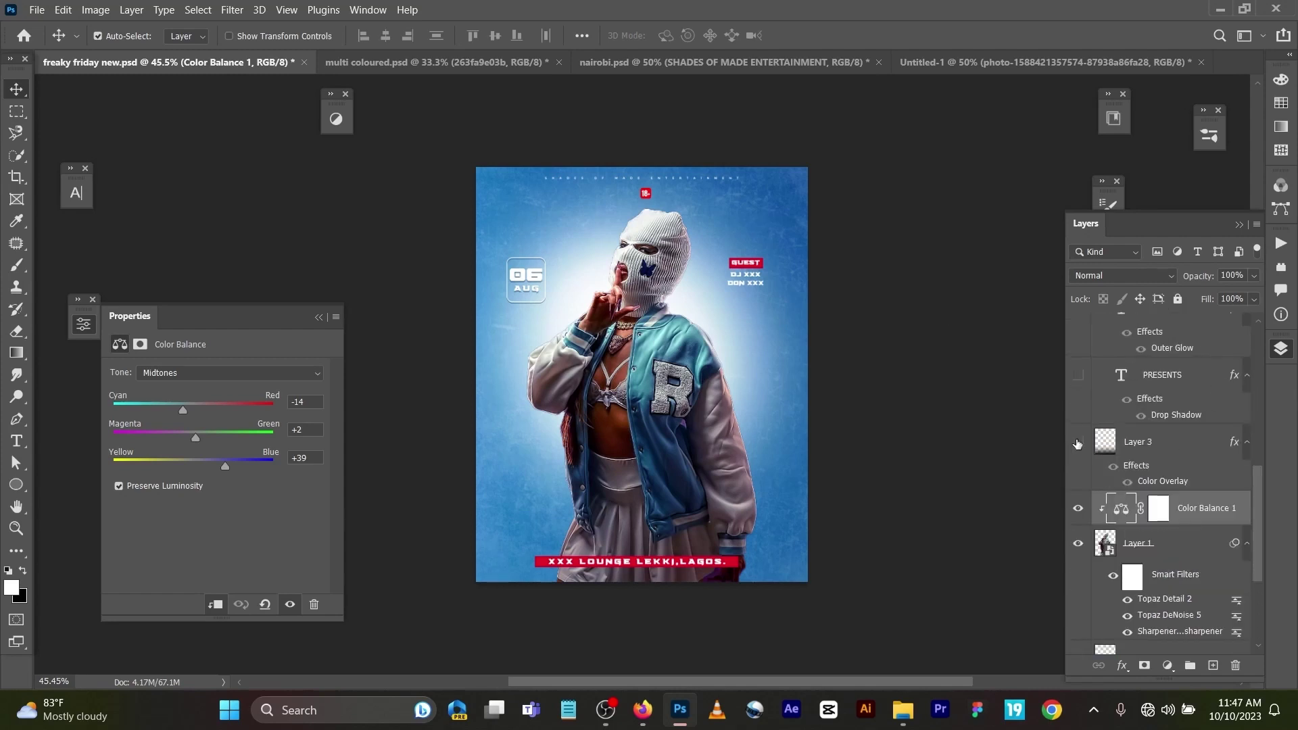
left_click(1078, 443)
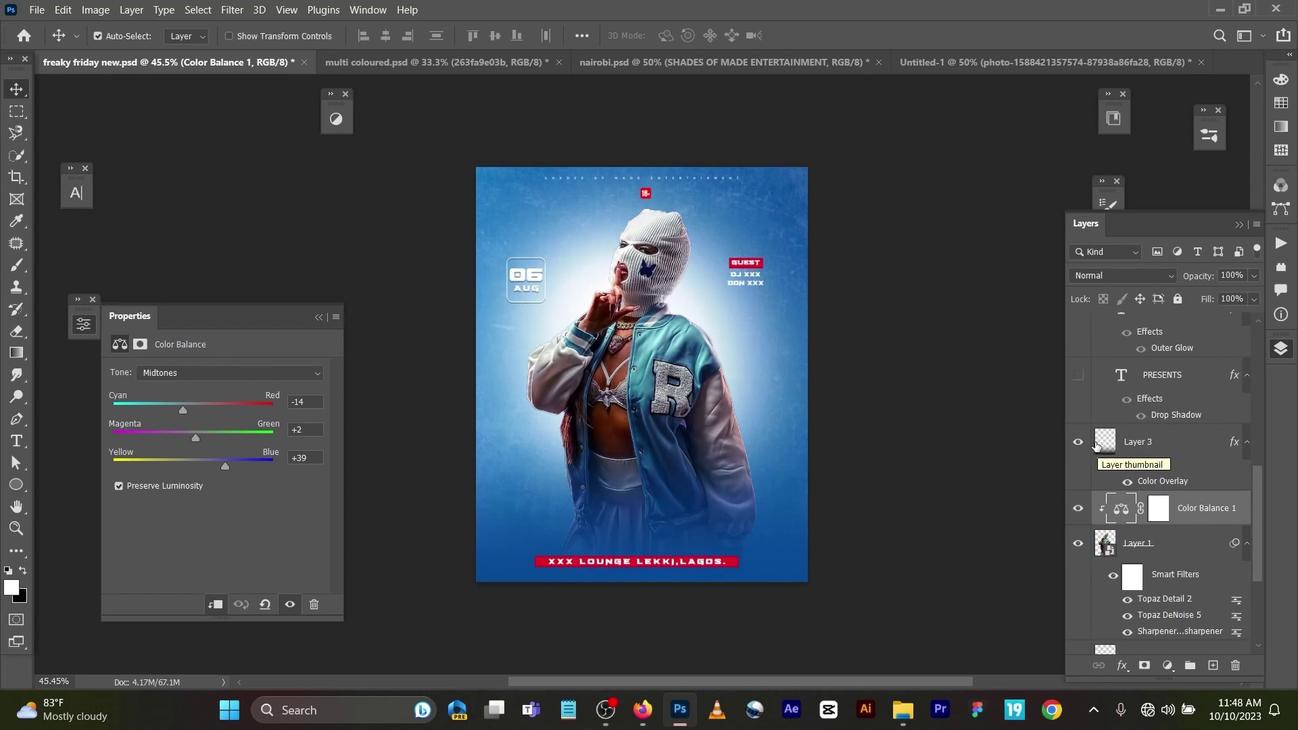
left_click(1078, 441)
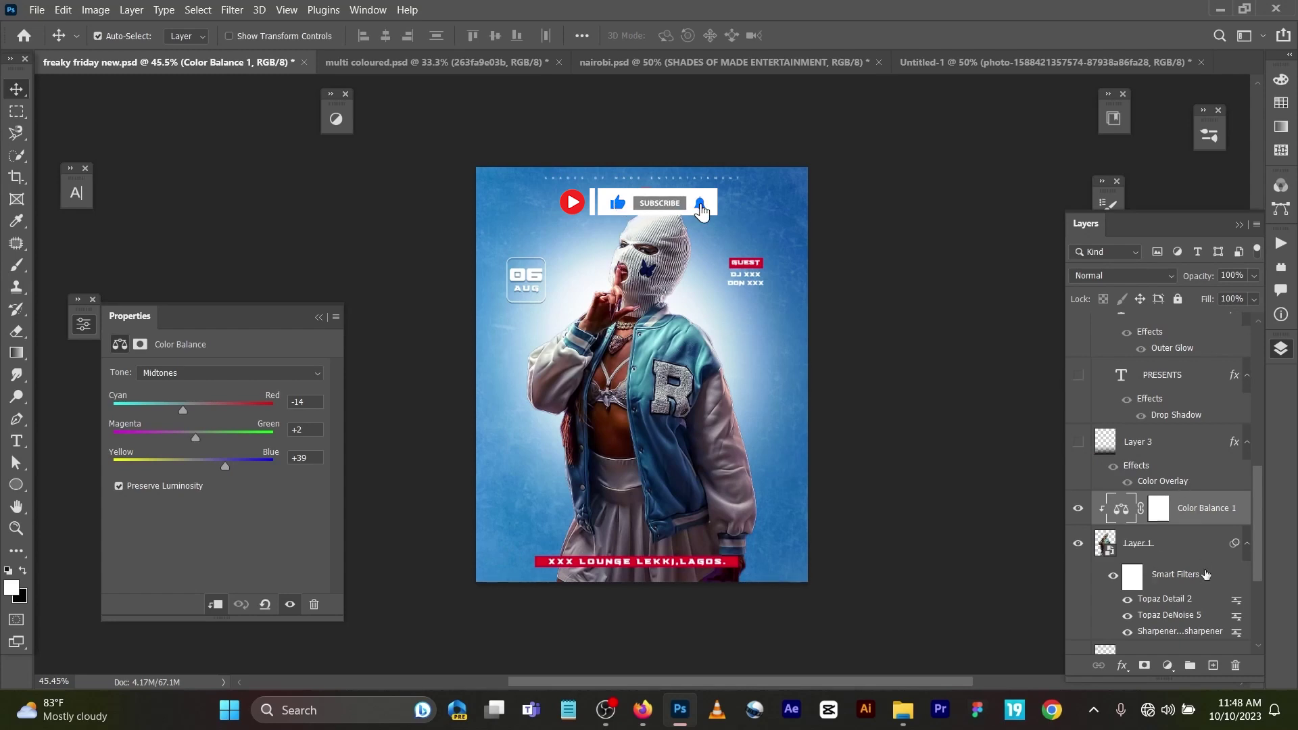
left_click(1213, 665)
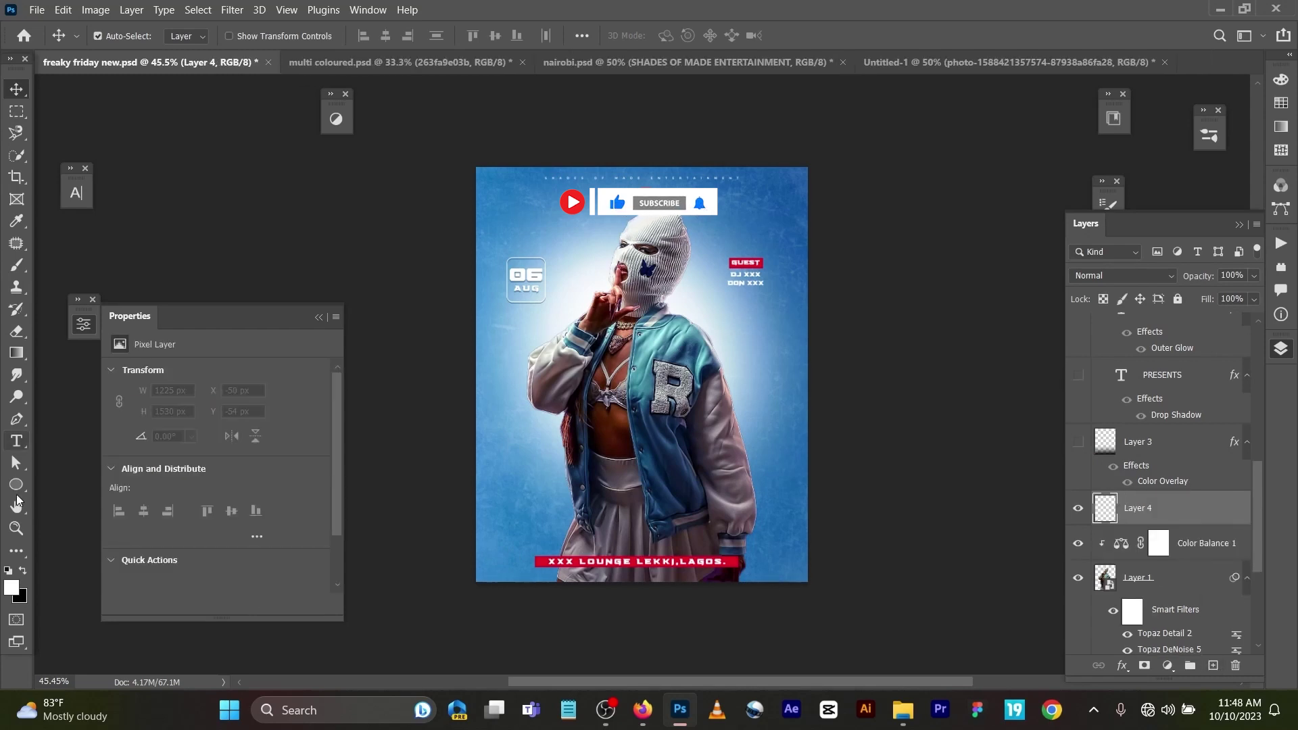
Step: Set black as foreground and drag a gradient upward from the flyer's bottom edge on Layer 4
left_click(25, 572)
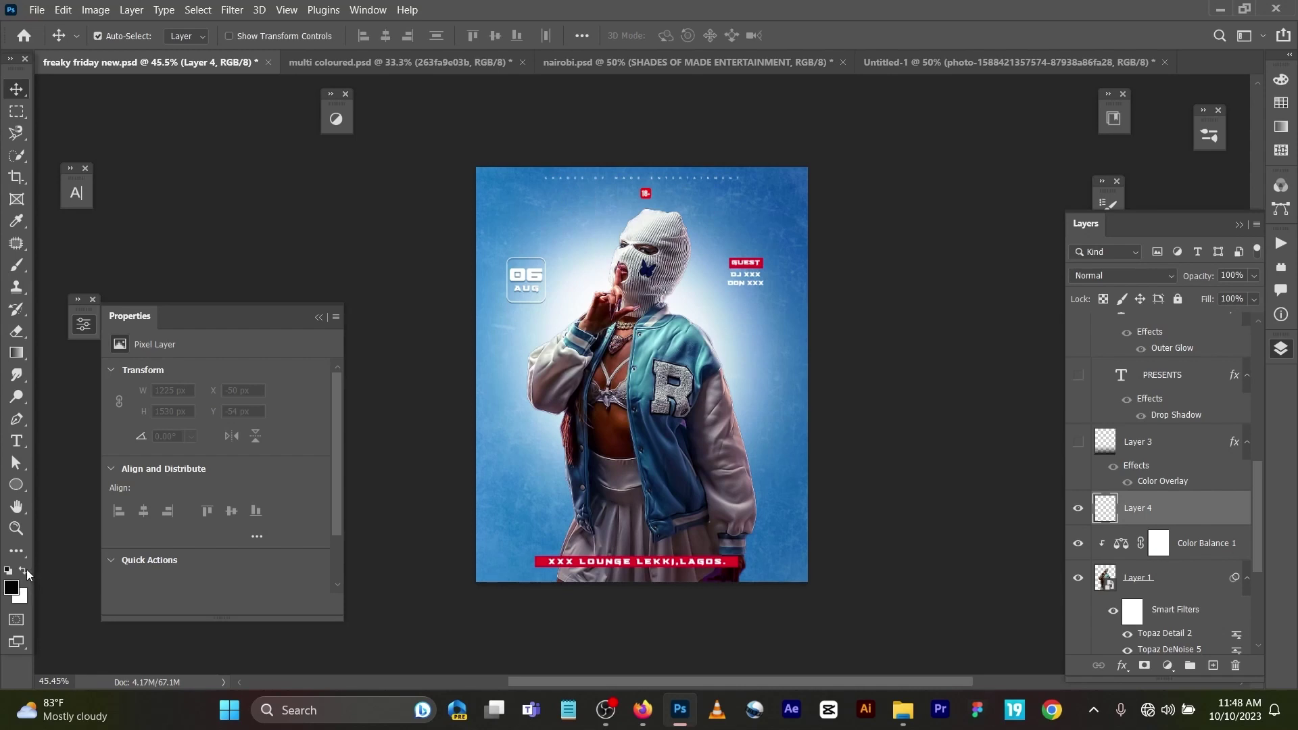
left_click(16, 357)
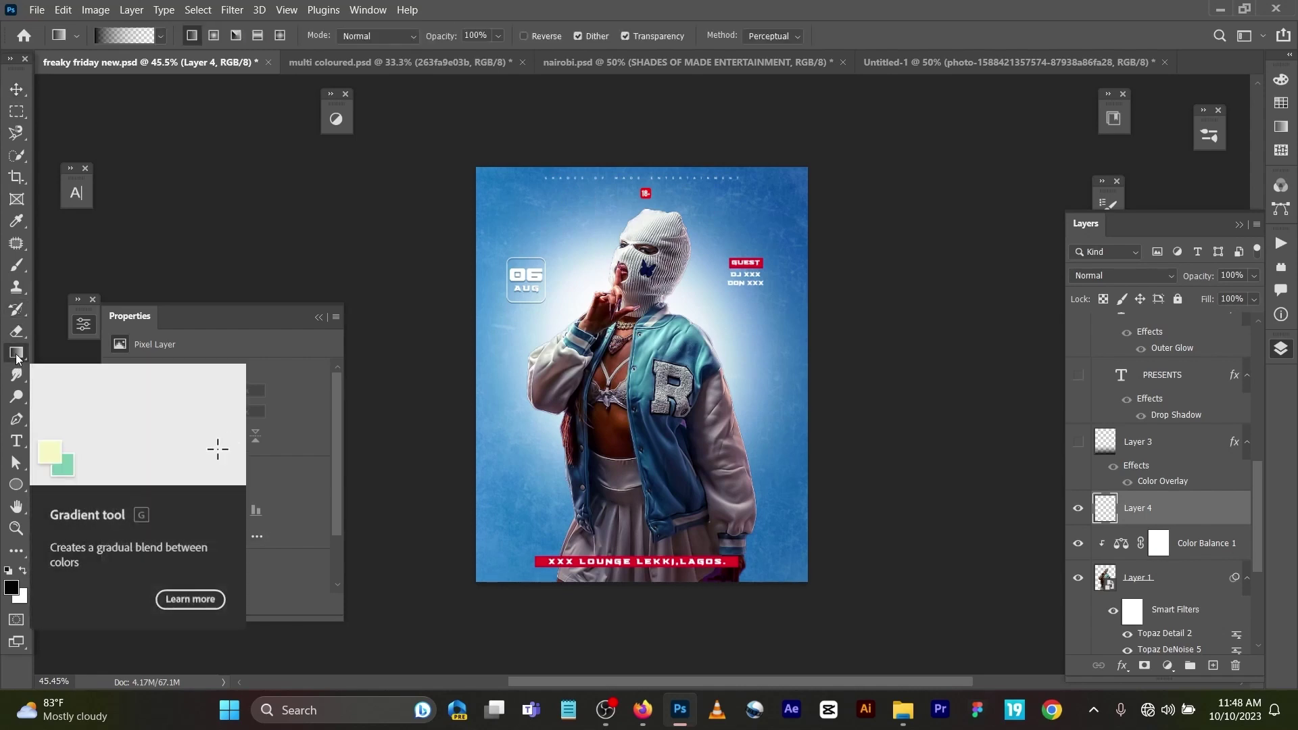
left_click_drag(645, 601, 647, 456)
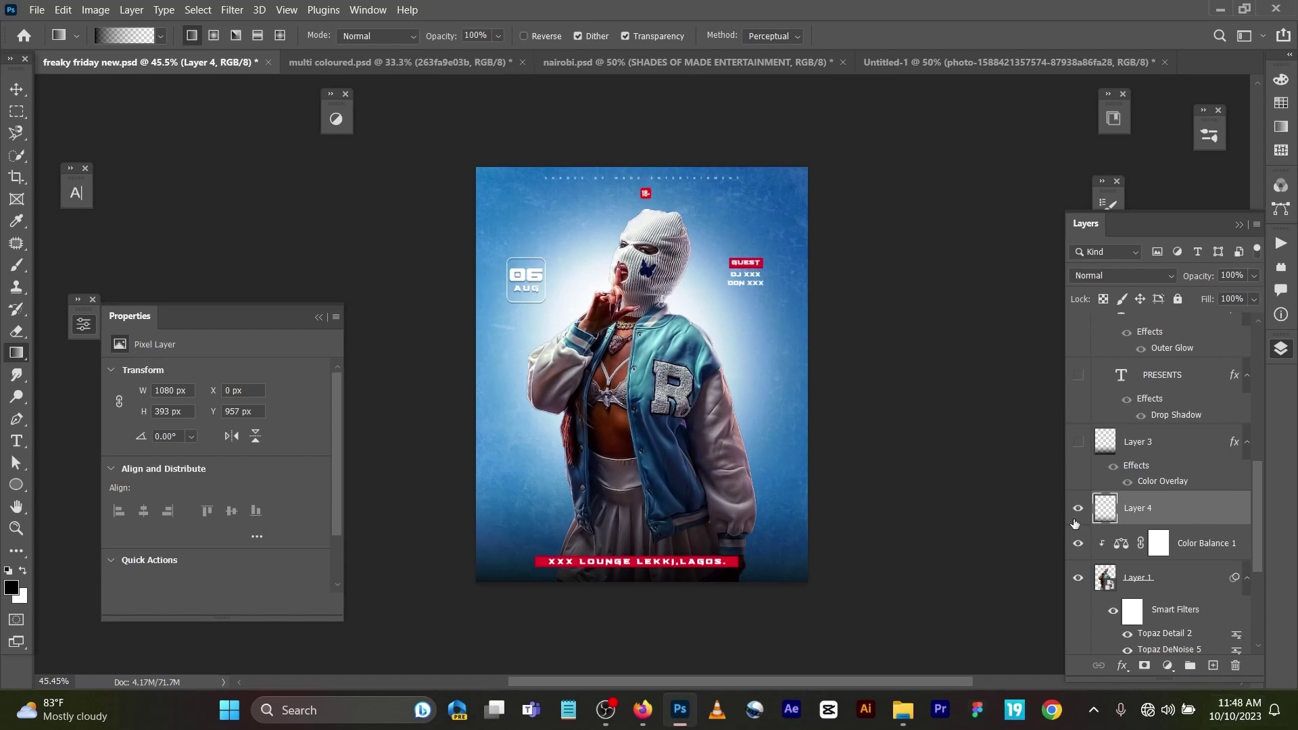
left_click_drag(641, 595, 640, 462)
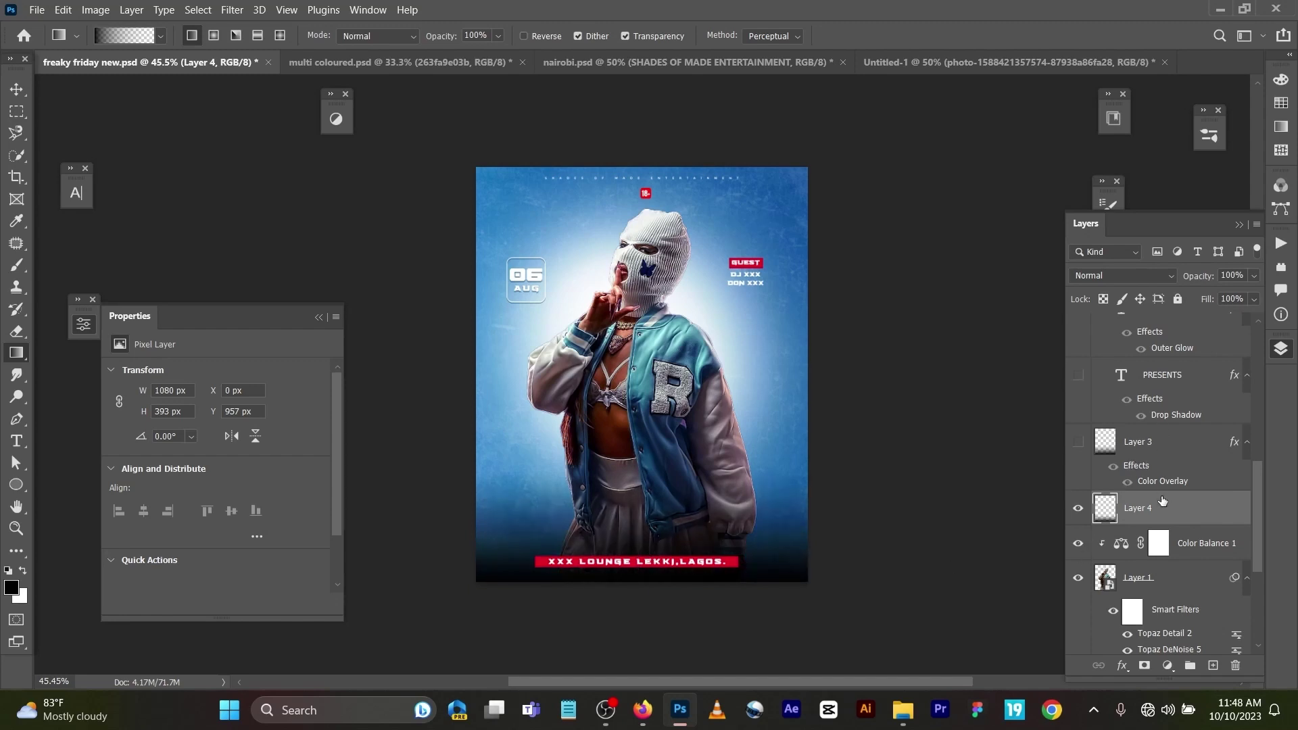
Step: Add a Color Overlay effect to Layer 4 and sample blues from the poster
left_click(1127, 668)
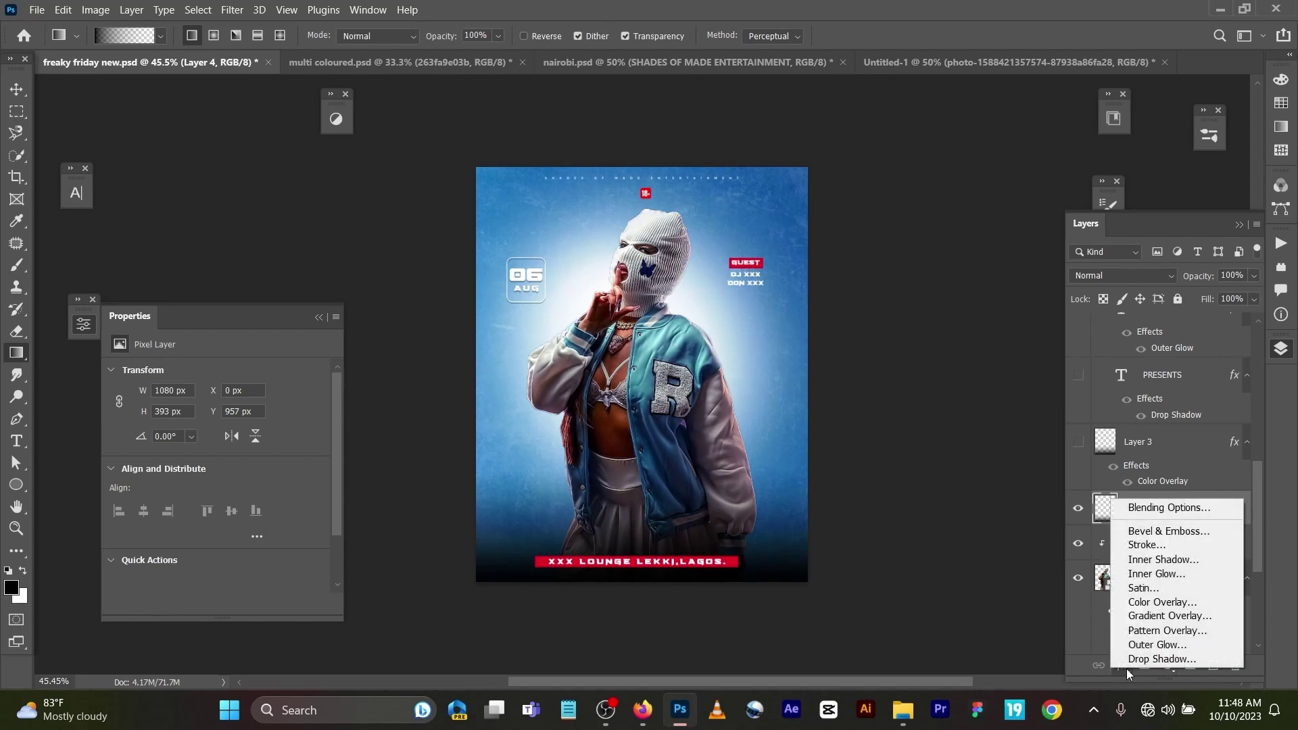
left_click(1142, 596)
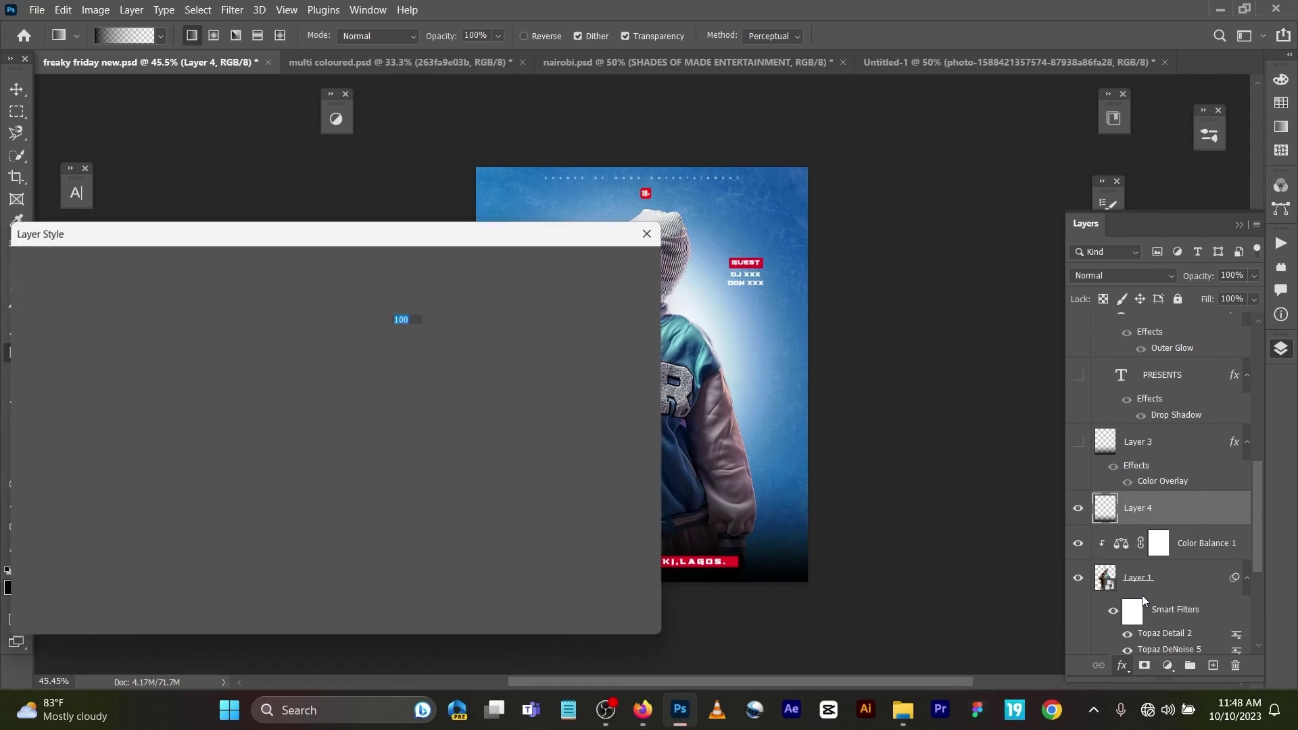
left_click_drag(517, 230, 305, 215)
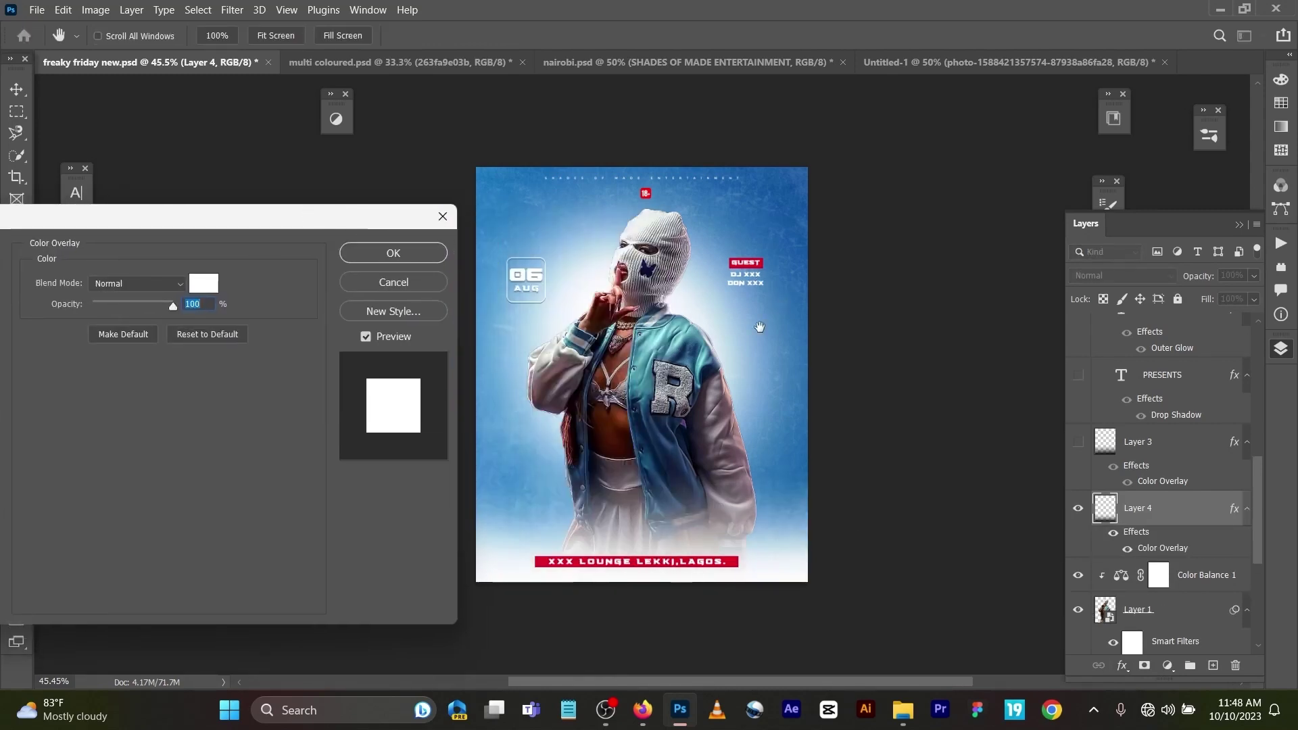
left_click(206, 284)
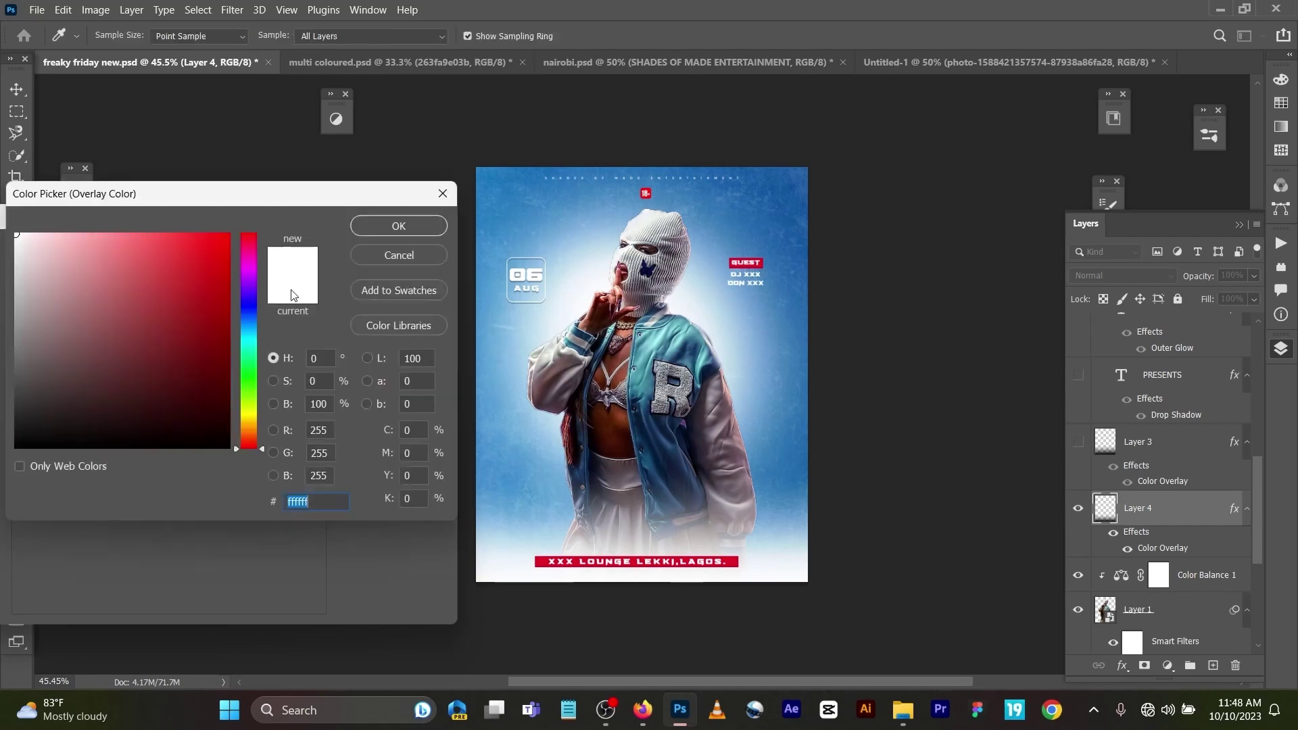
left_click(772, 300)
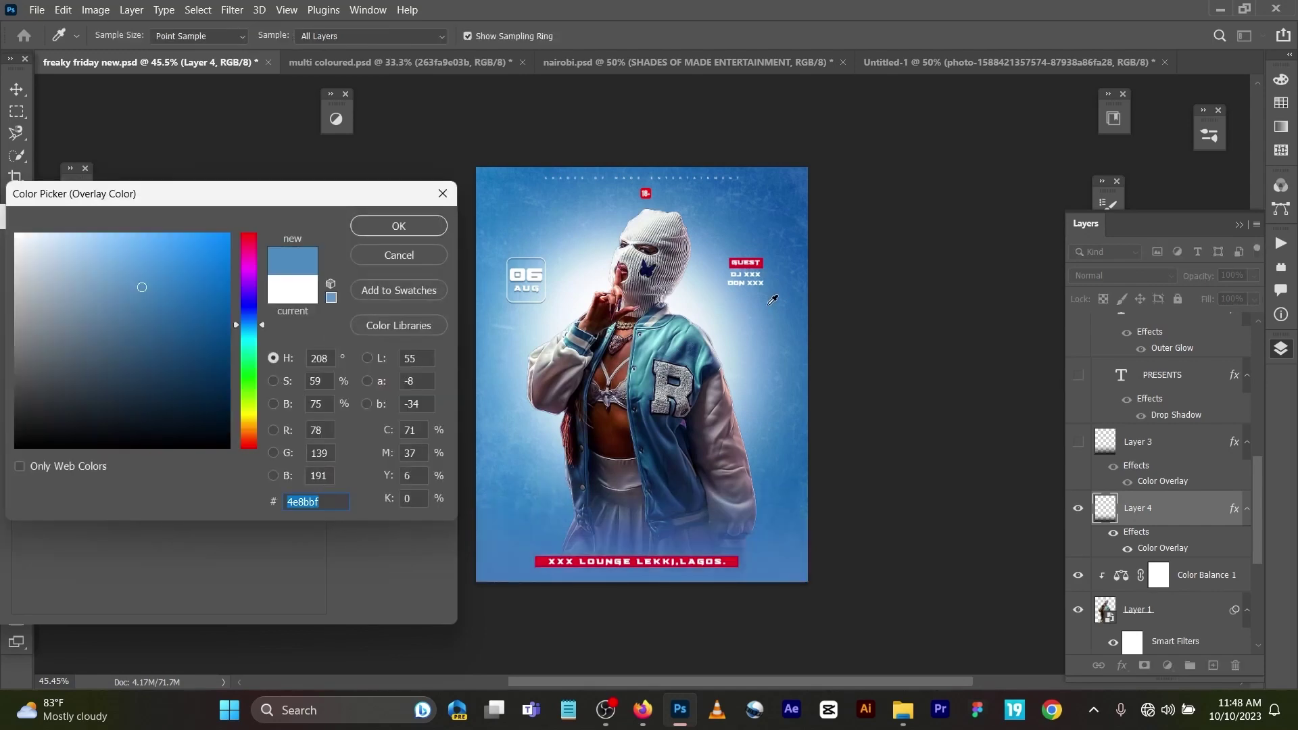
left_click(751, 211)
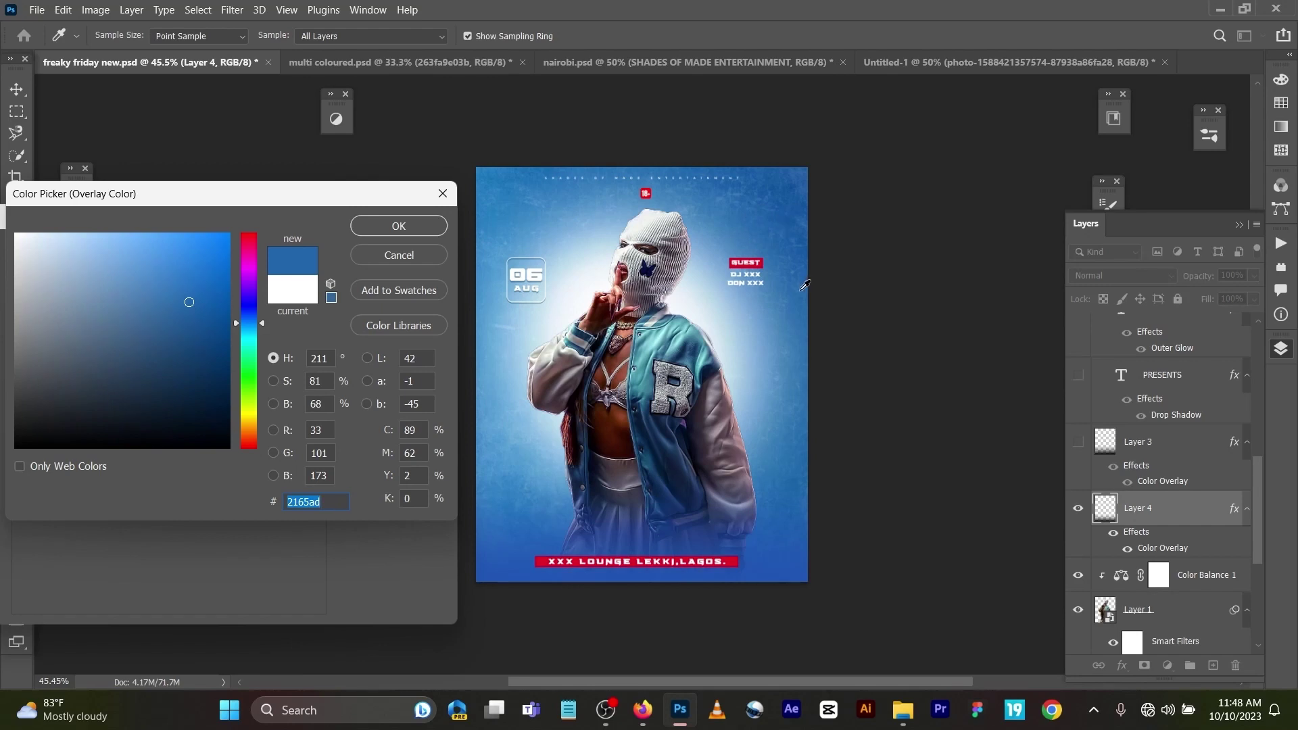
Step: Abandon the Color Overlay and delete Layer 4 with its dark bottom gradient
left_click(383, 258)
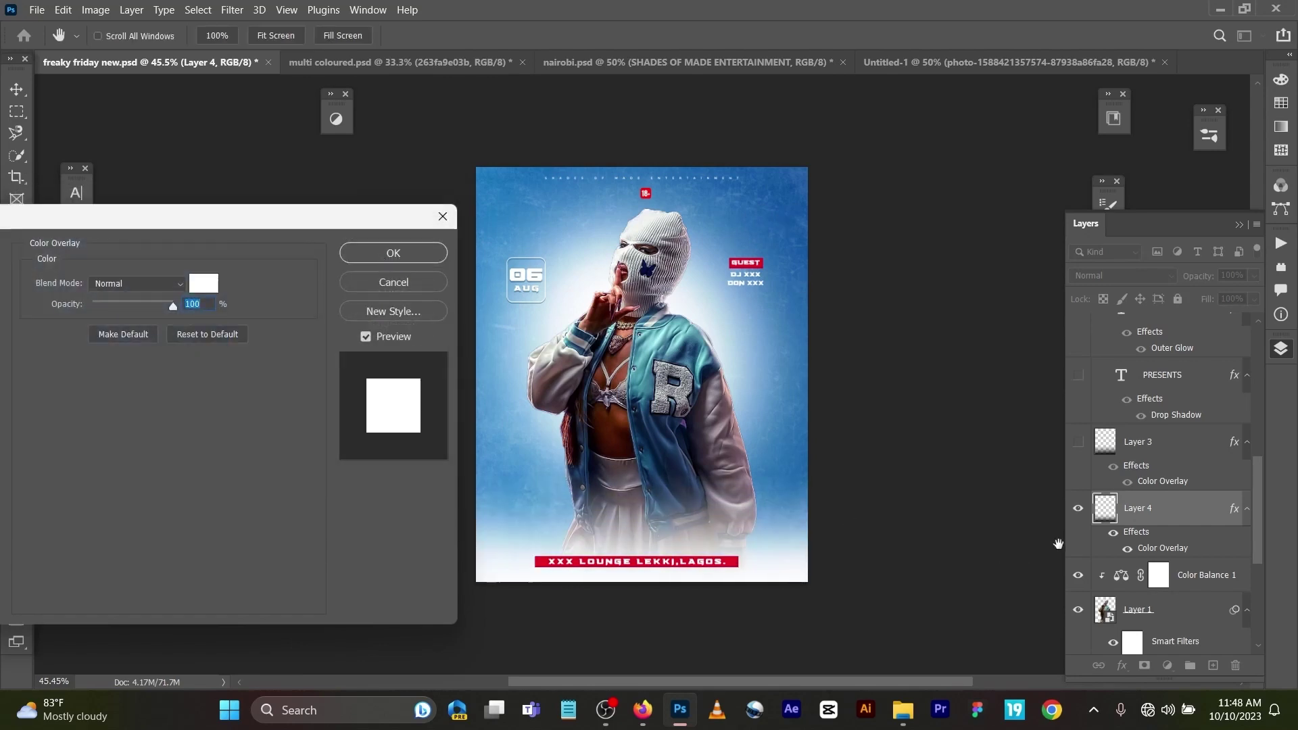
key("BackSpace")
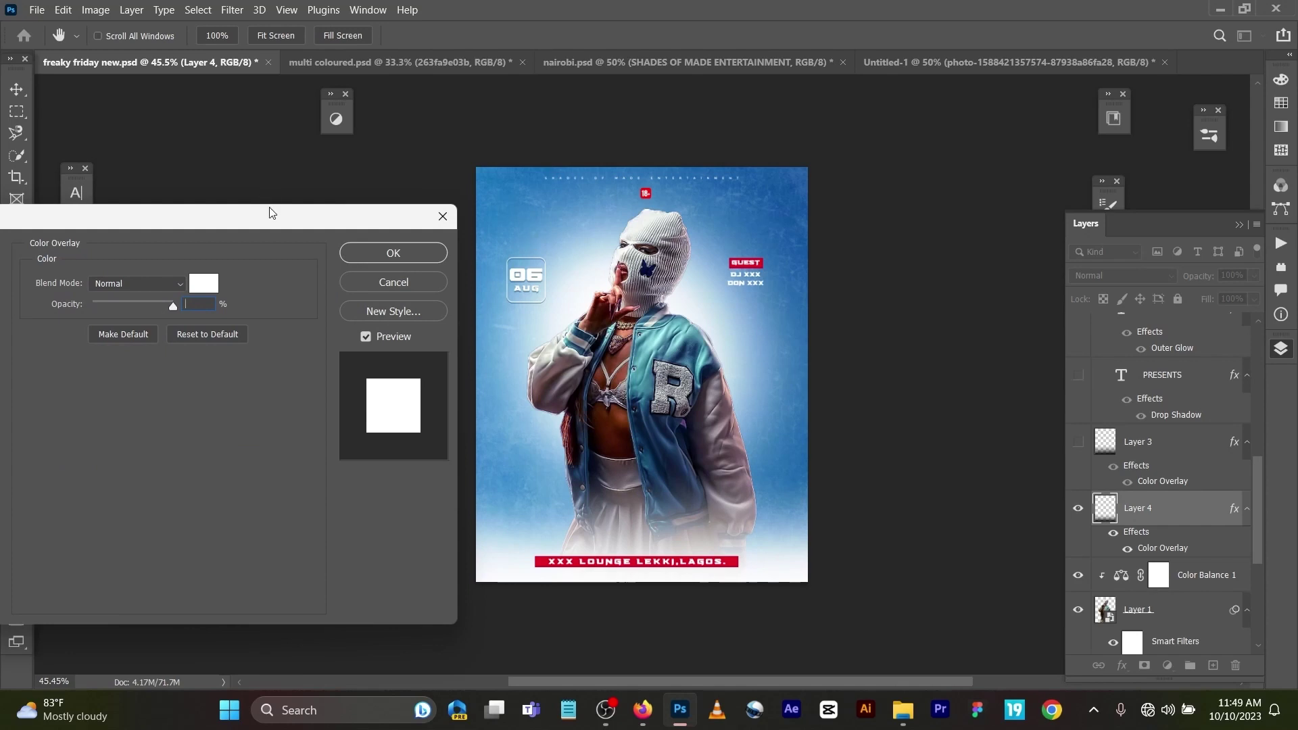
left_click(352, 283)
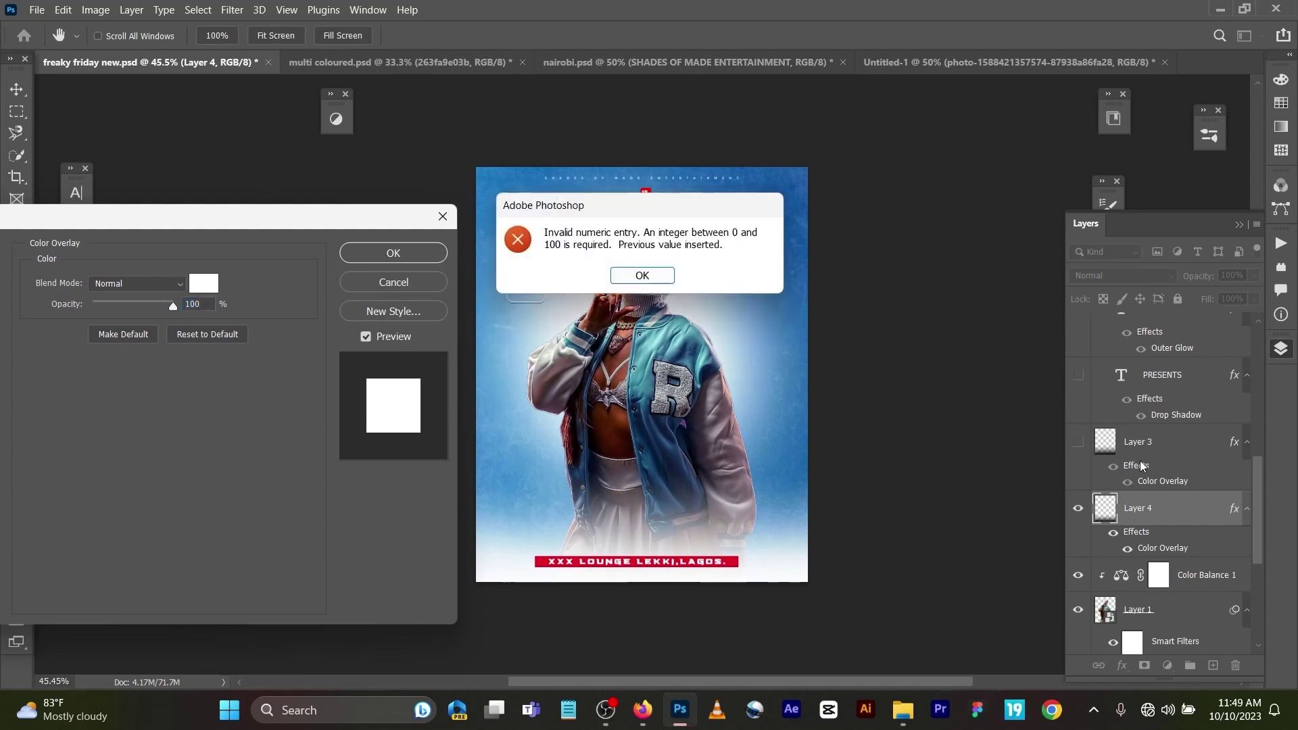
left_click(641, 276)
key("Escape")
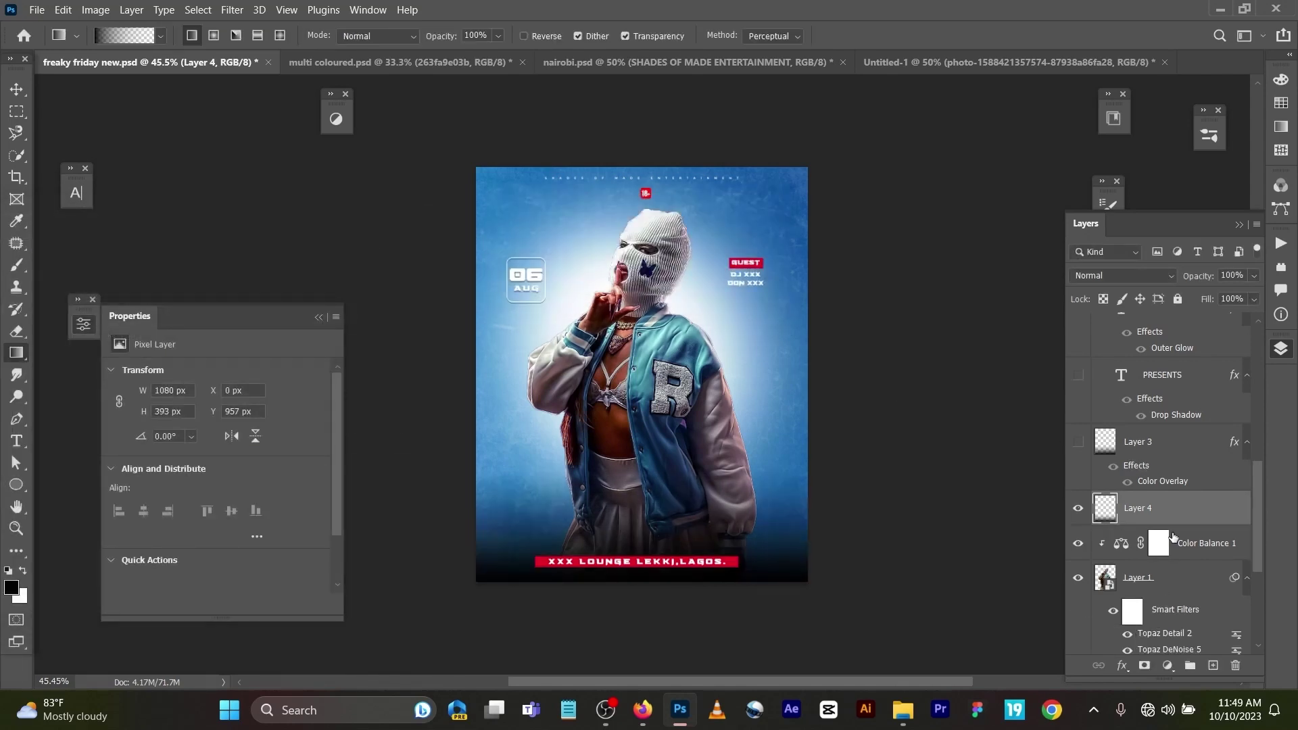
key("Delete")
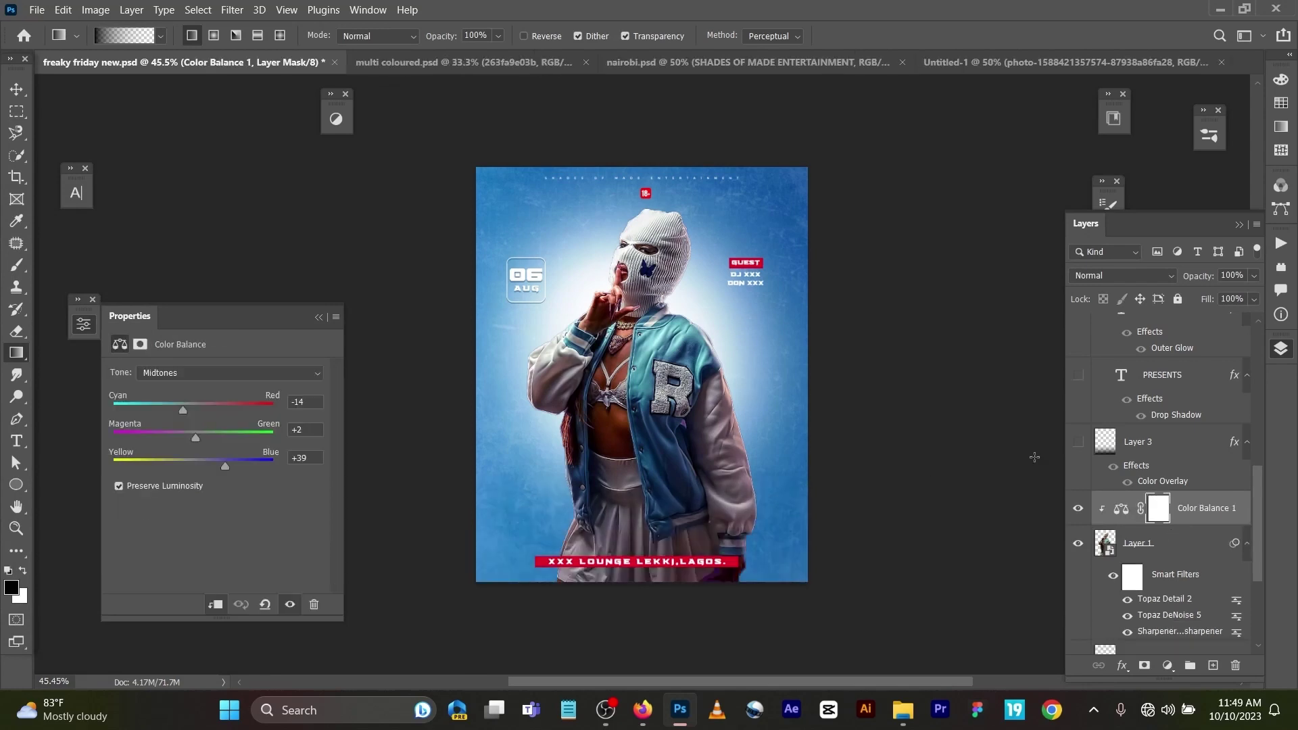
Step: Make Layer 3's dark-blue overlay and the WILD SUNDAY headline visible, and select WILD
left_click(1078, 442)
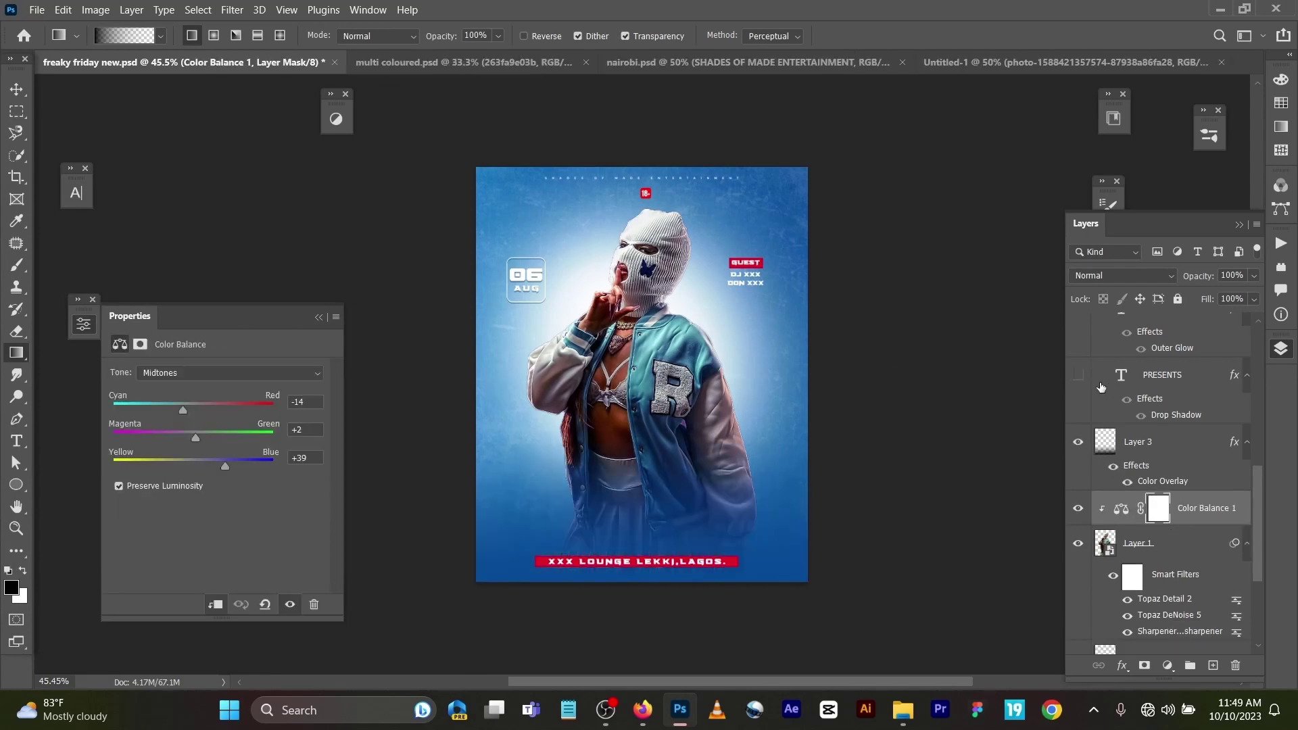
left_click(1079, 375)
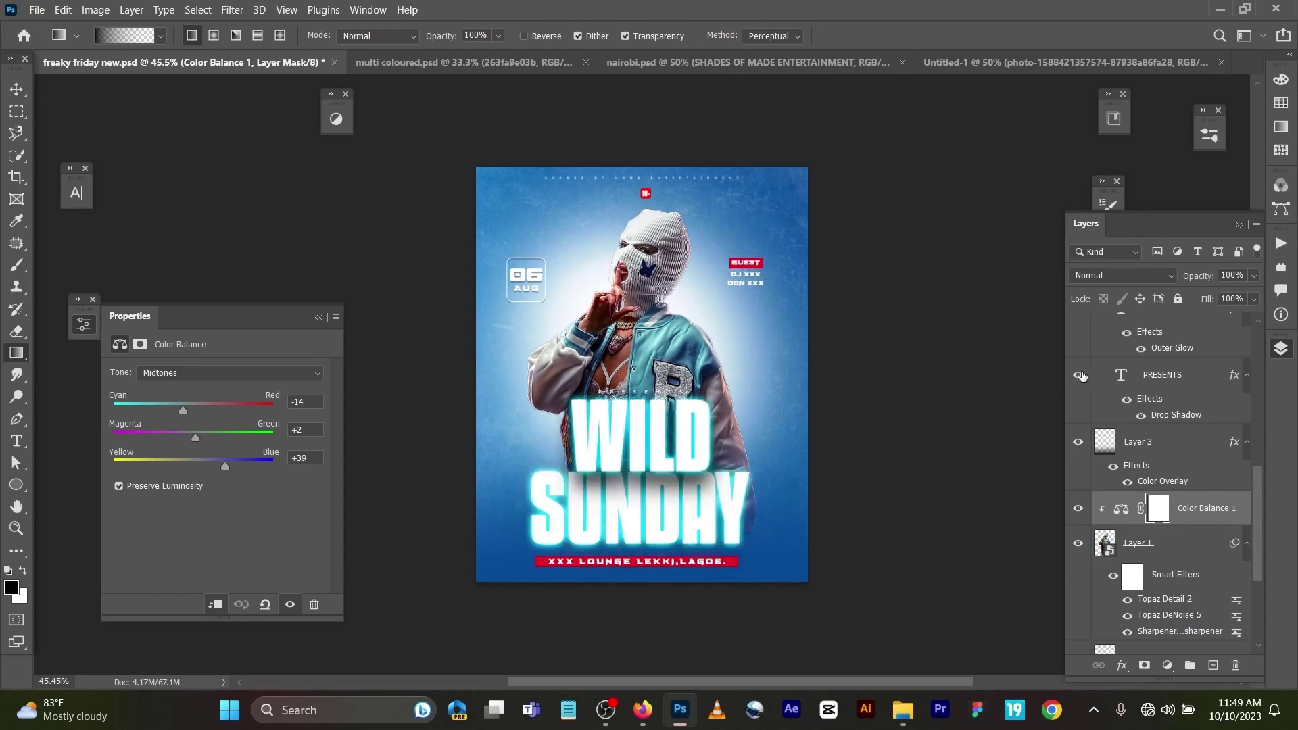
scroll(1089, 377, "up", 5)
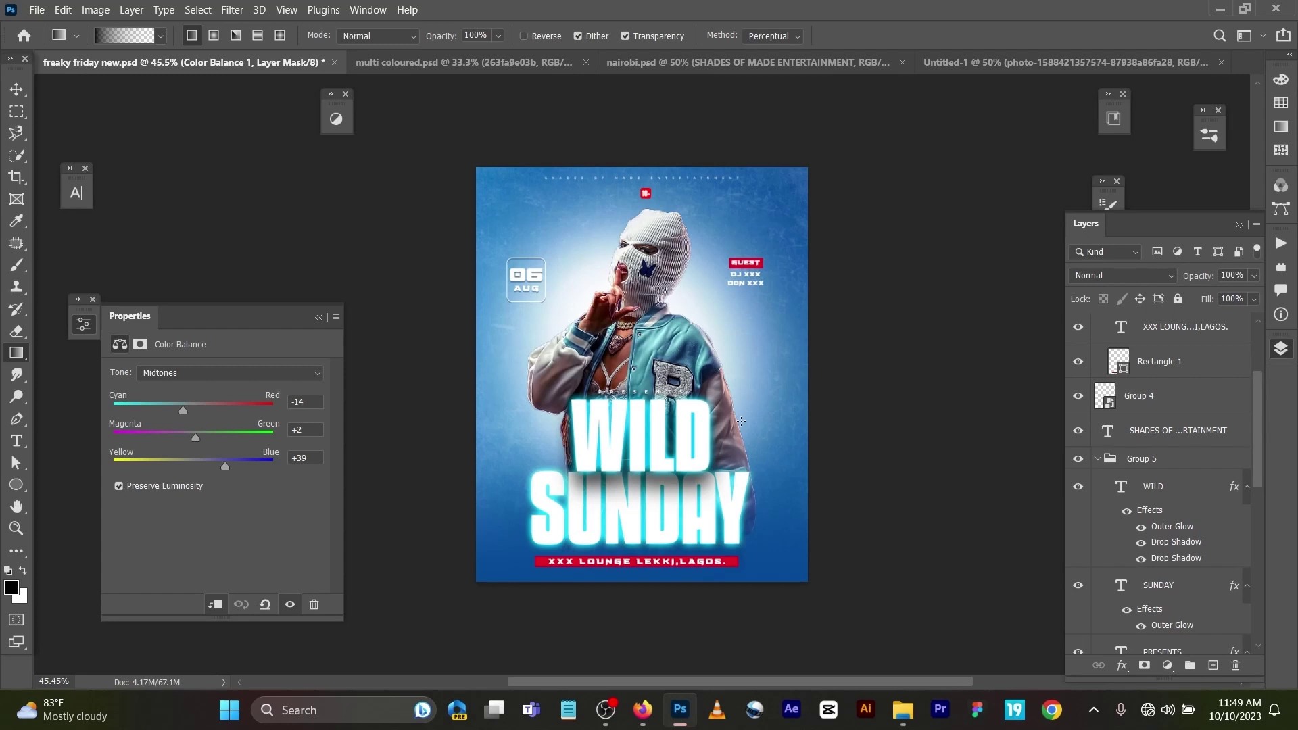
key("v")
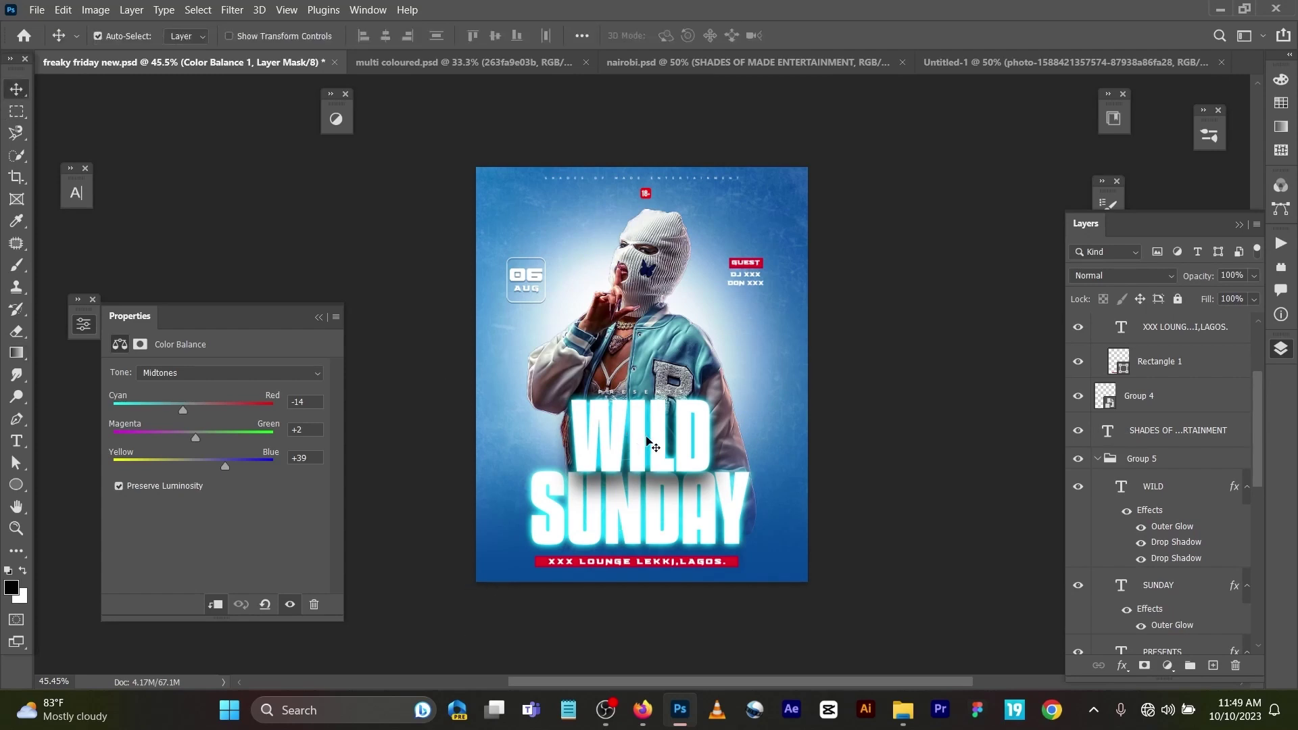
left_click(663, 451)
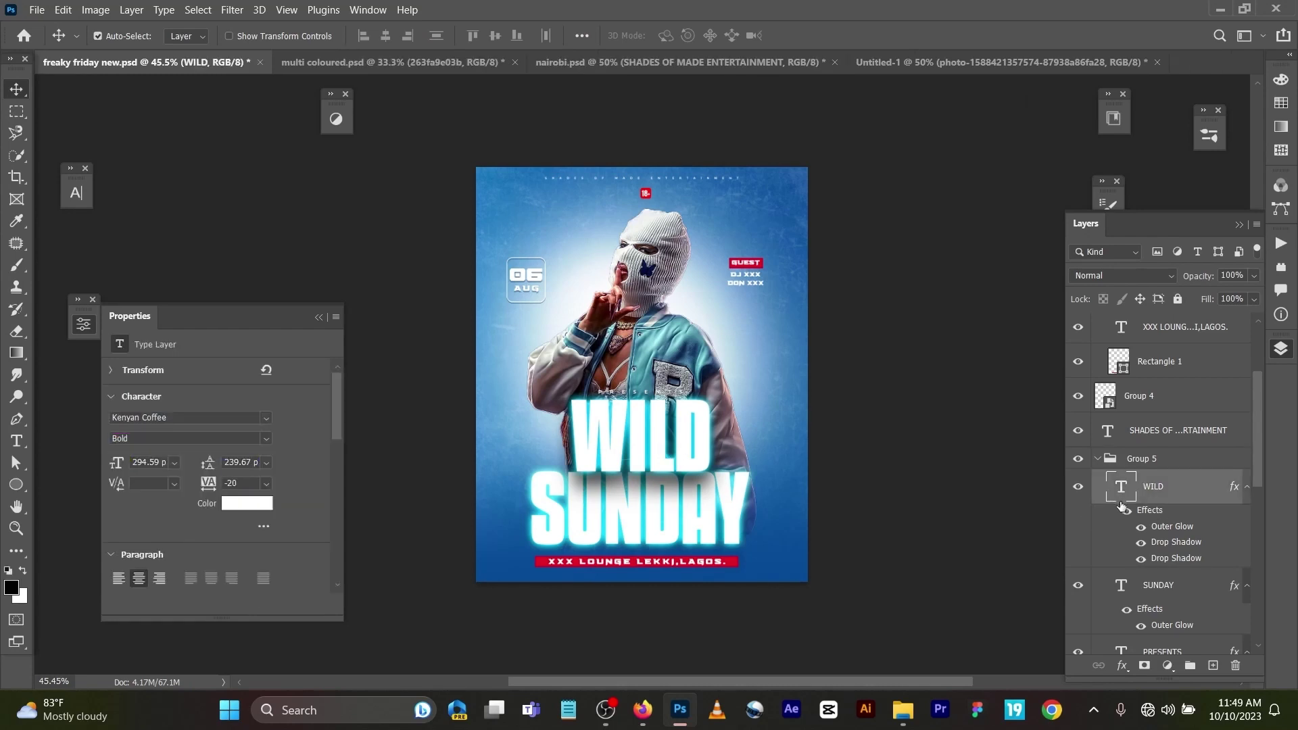
scroll(1136, 504, "down", 2)
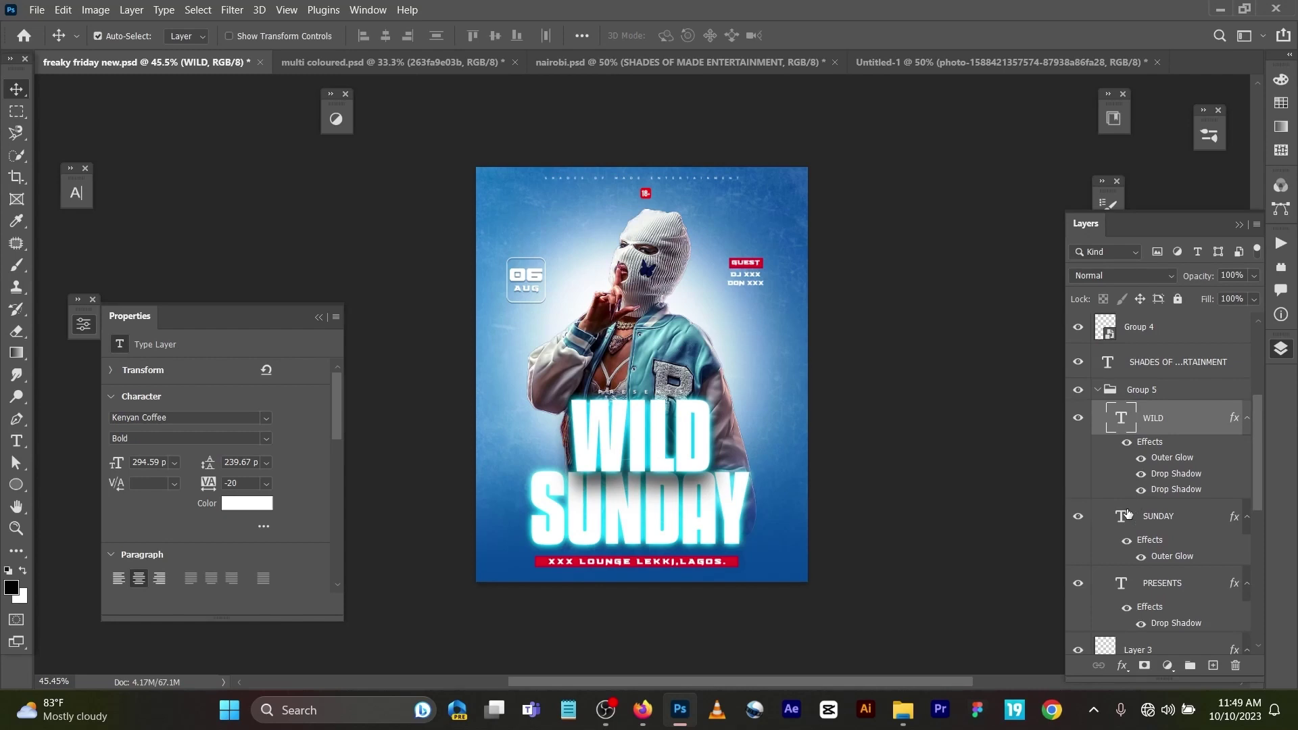
Step: Edit and commit the WILD and SUNDAY text, then open WILD's layer style
double_click(1126, 424)
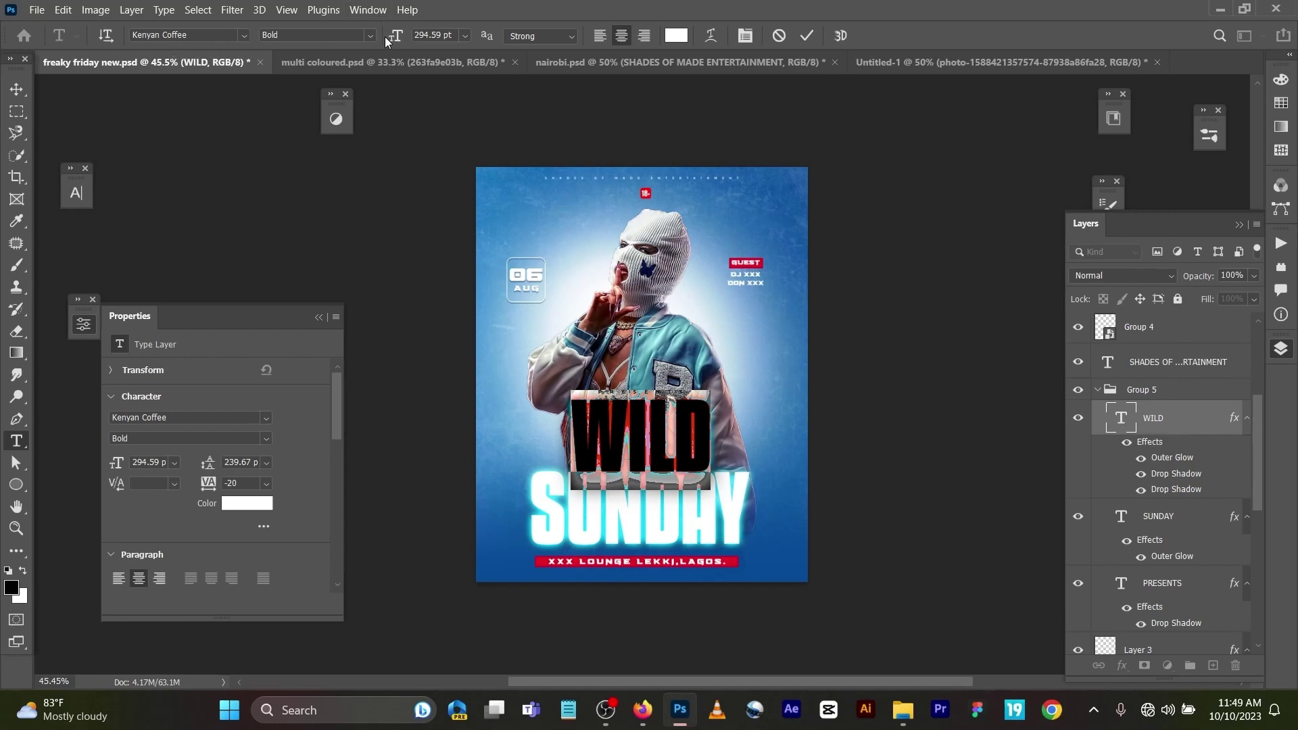
left_click(815, 39)
key("v")
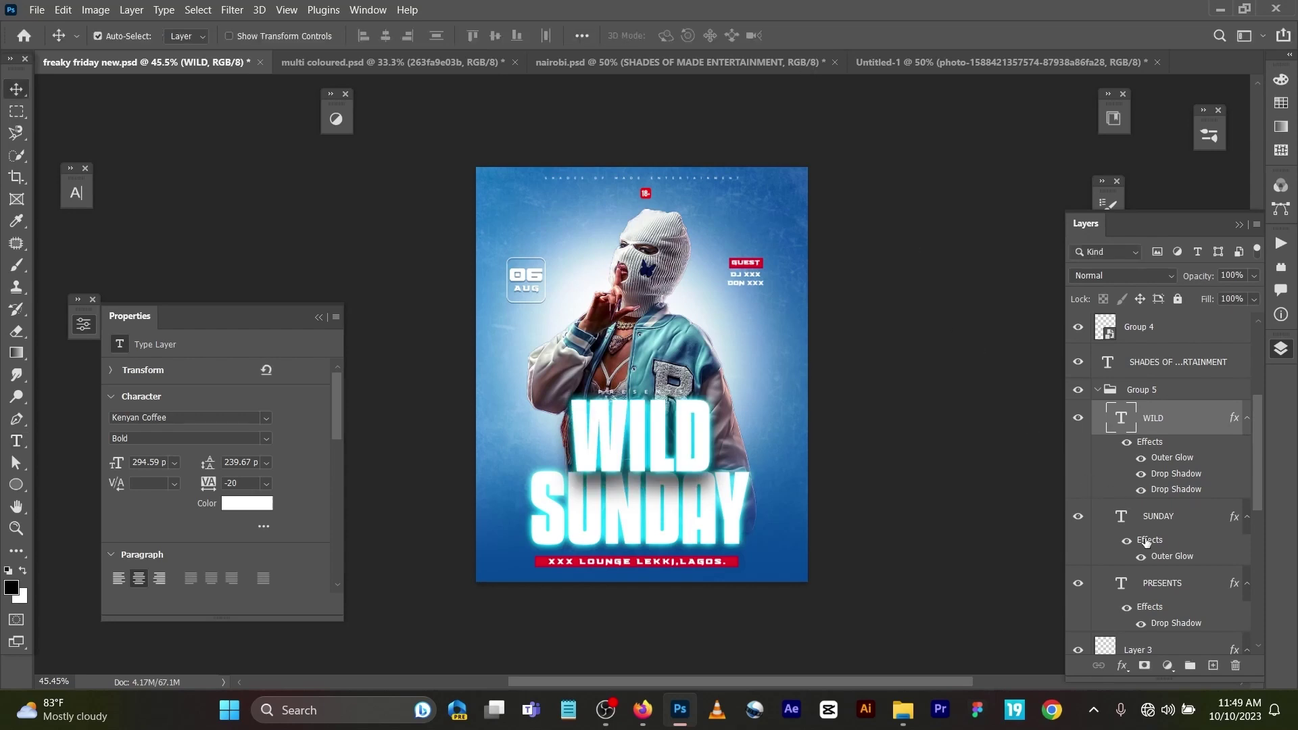
double_click(1122, 517)
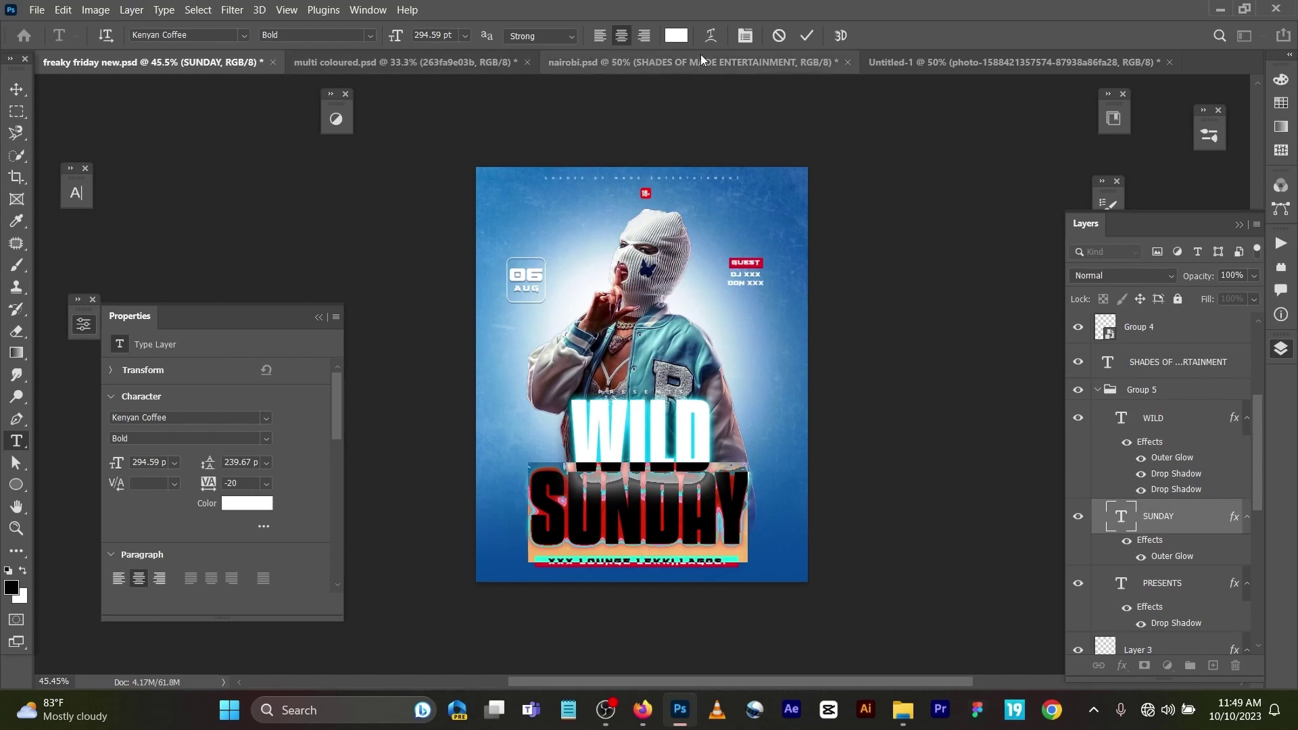
left_click(806, 37)
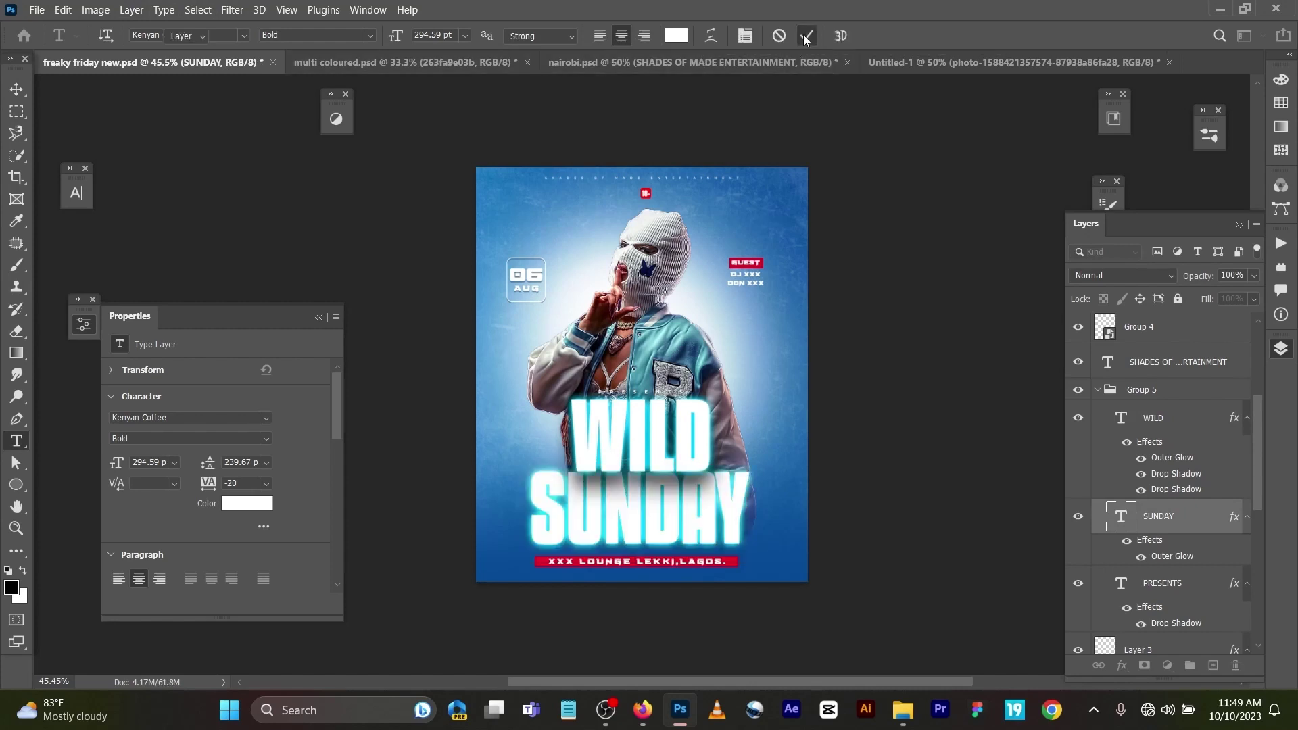
key("v")
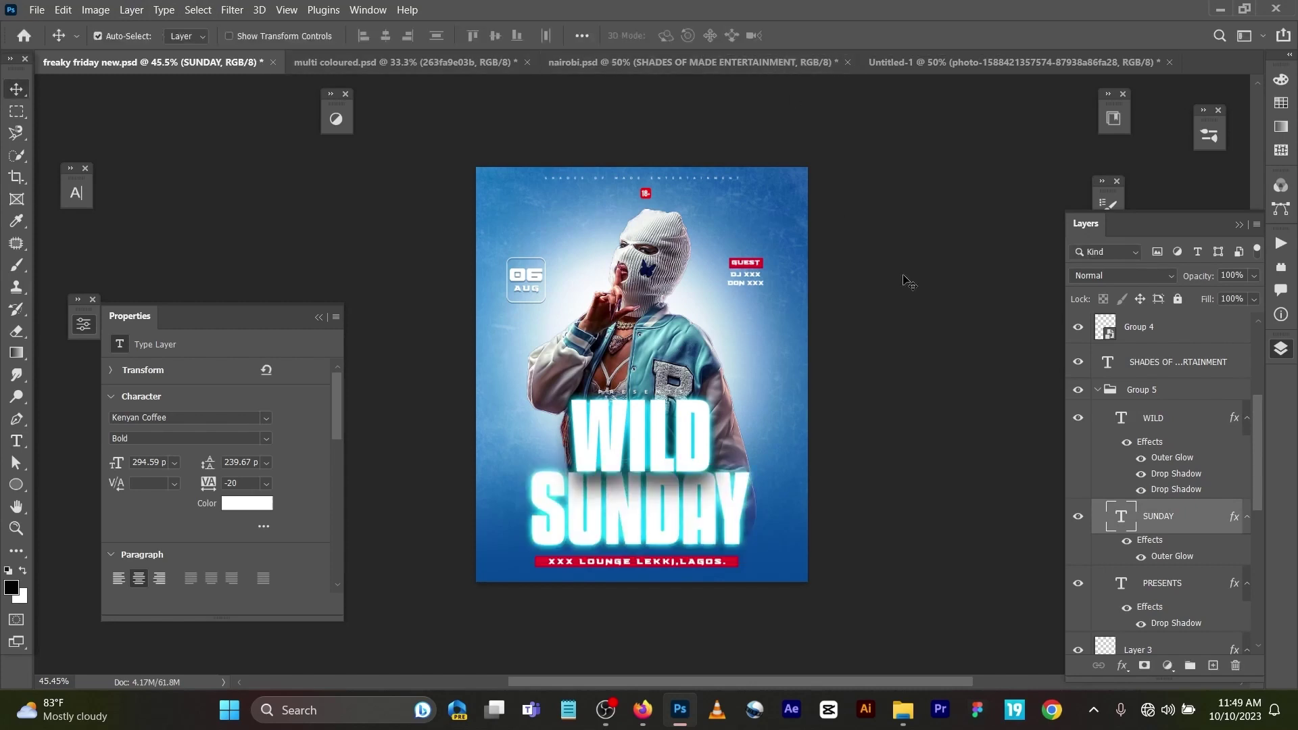
left_click(1232, 422)
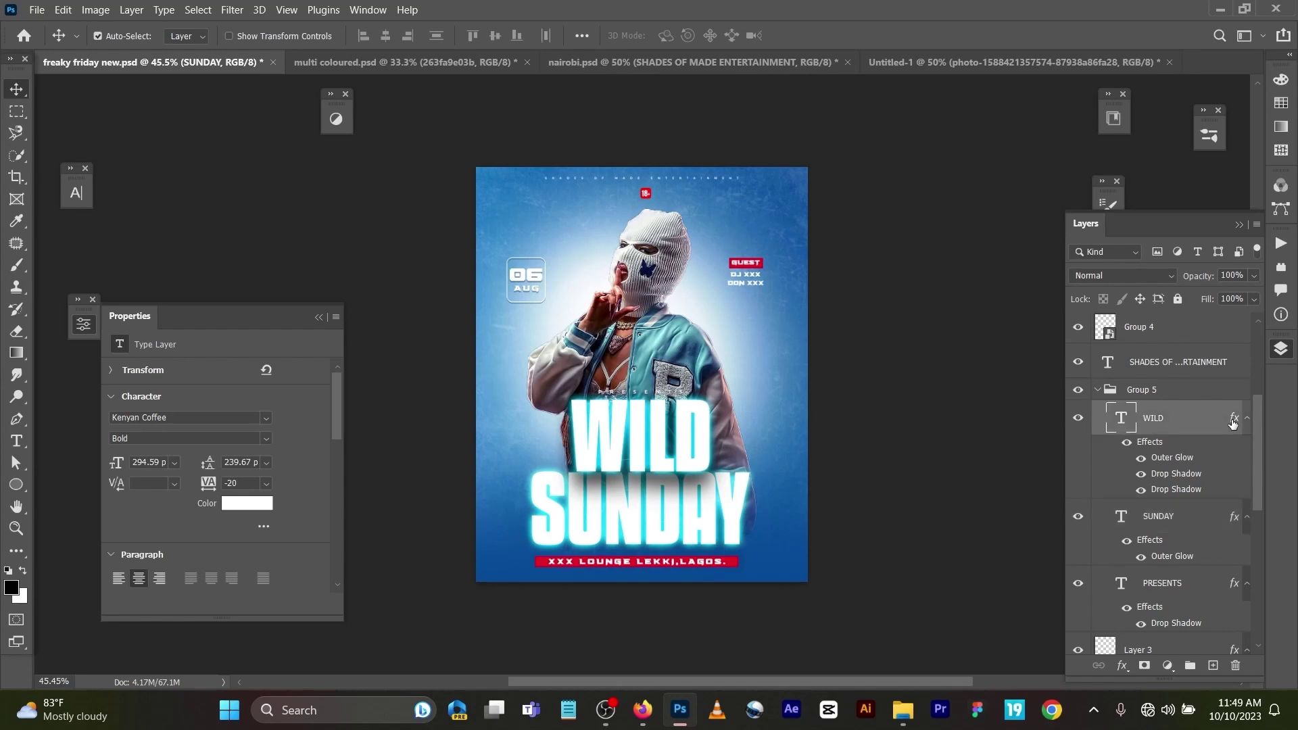
double_click(1233, 422)
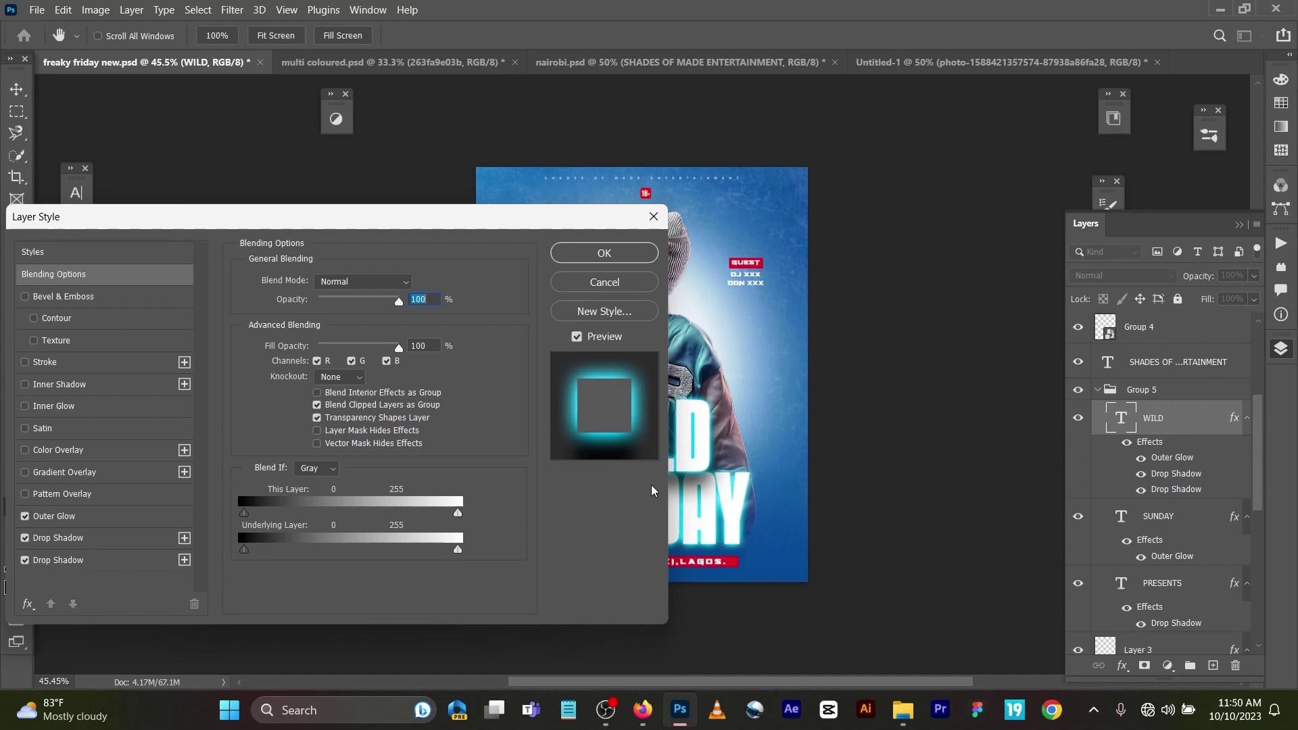
Step: Set the WILD text's Outer Glow colour to cyan 00d2ff
left_click(90, 516)
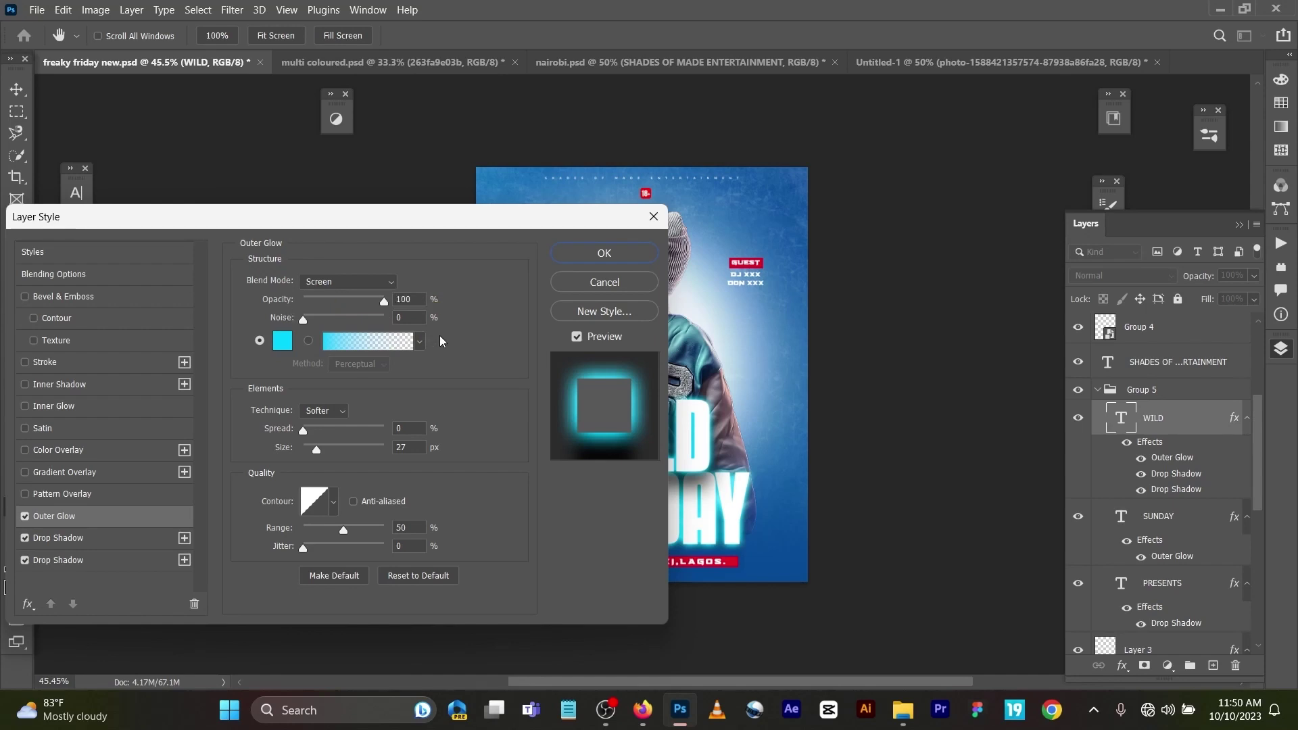
left_click(282, 342)
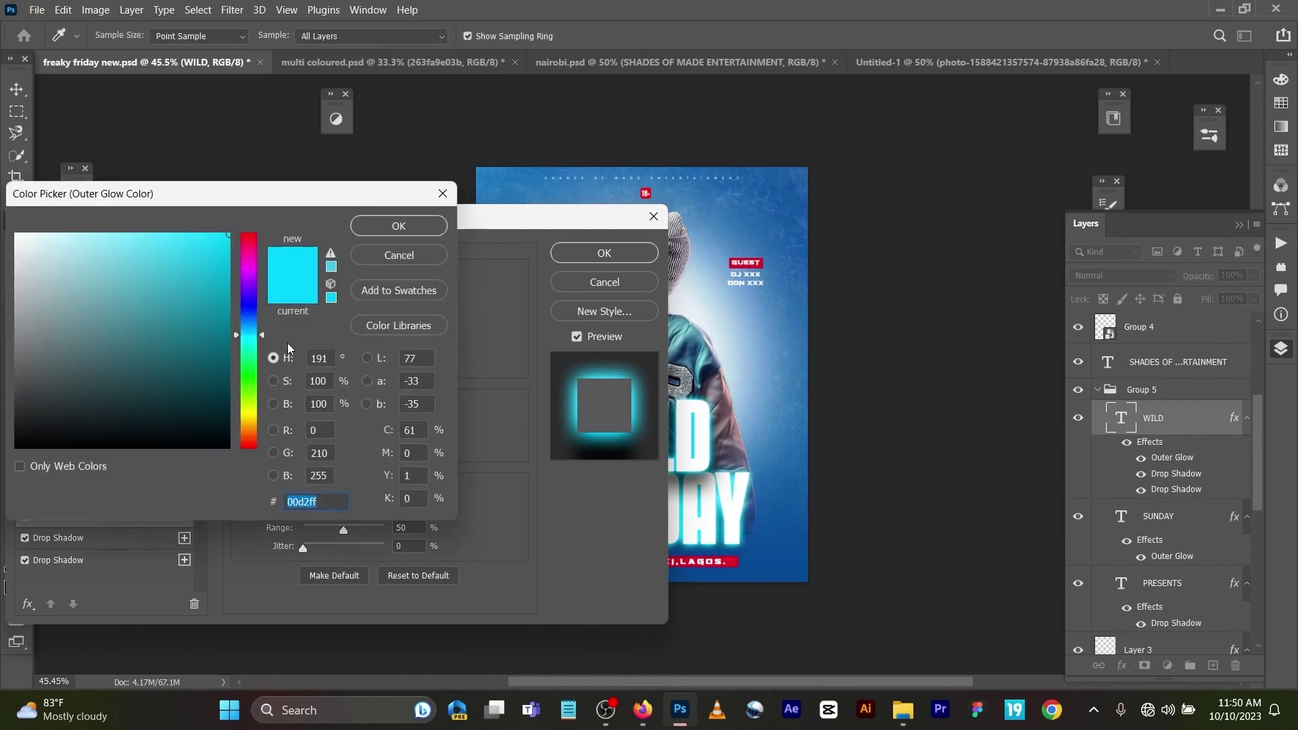
left_click(394, 231)
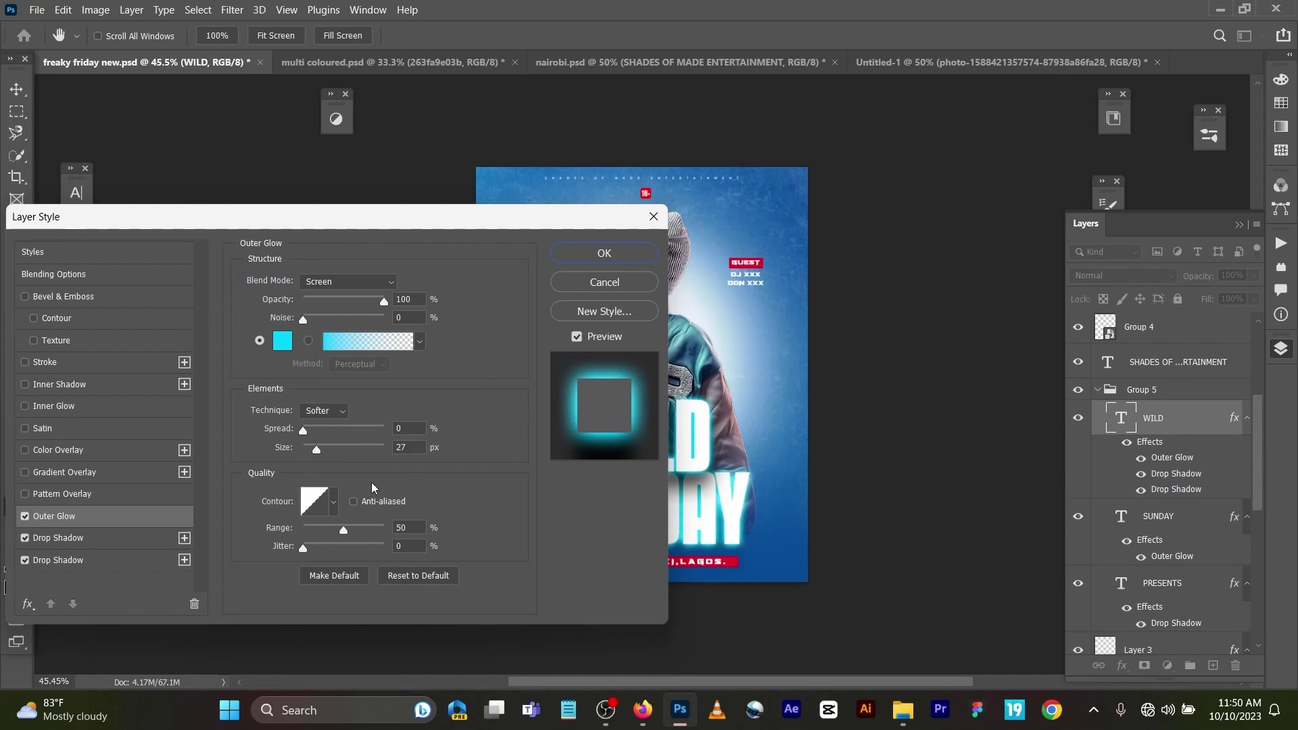
key("ctrl+minus")
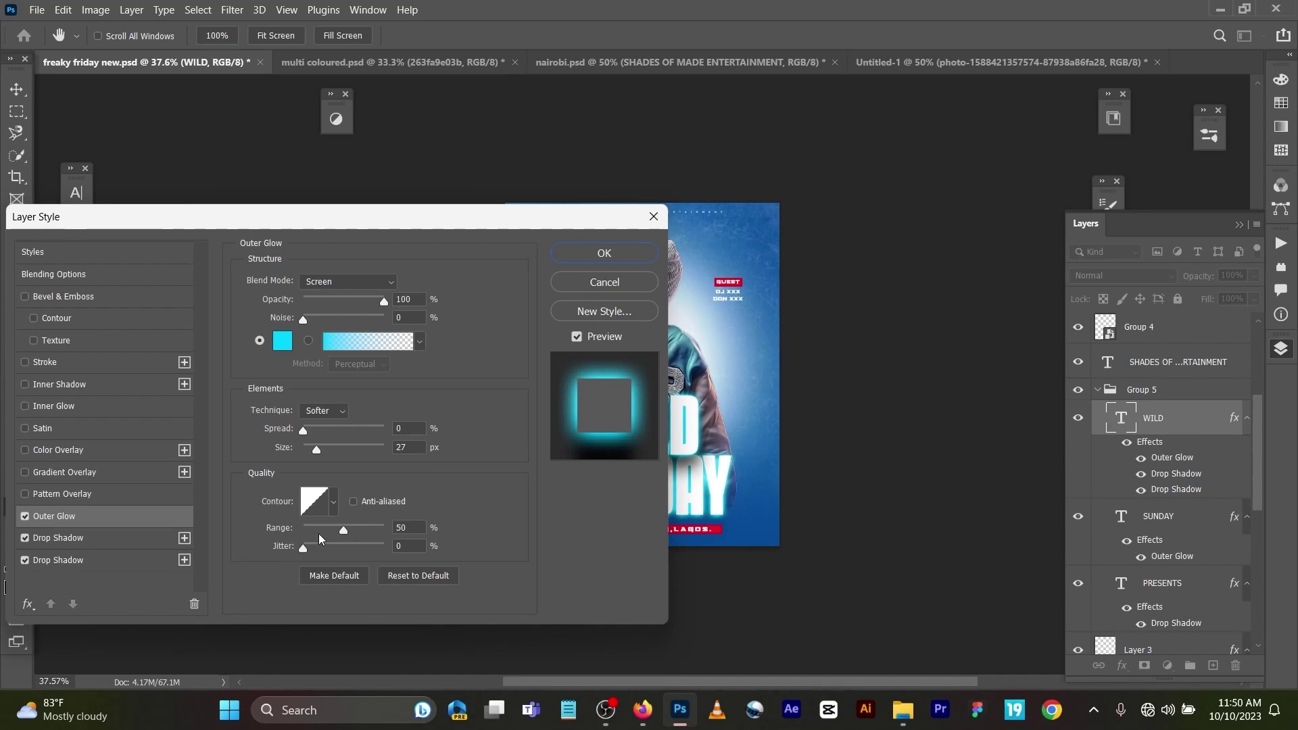
Step: Review both Drop Shadow effects and apply the layer style
left_click(46, 541)
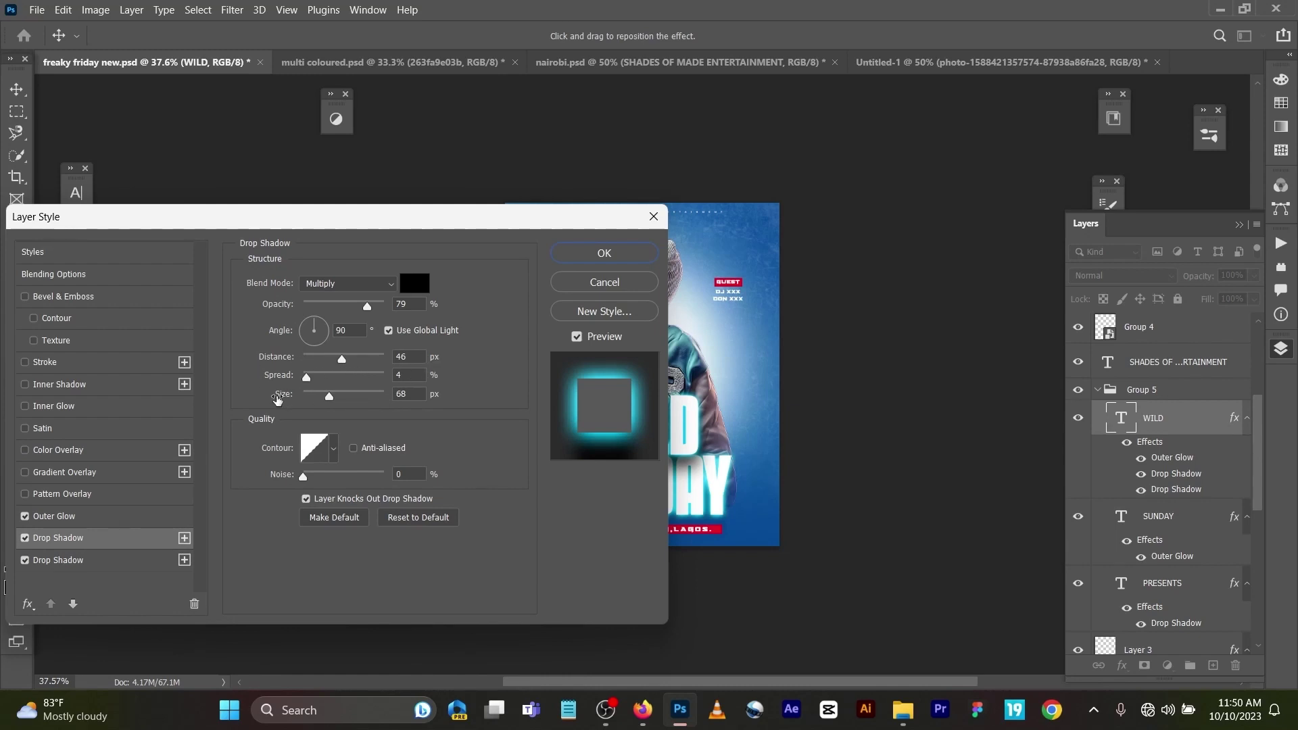
left_click(93, 562)
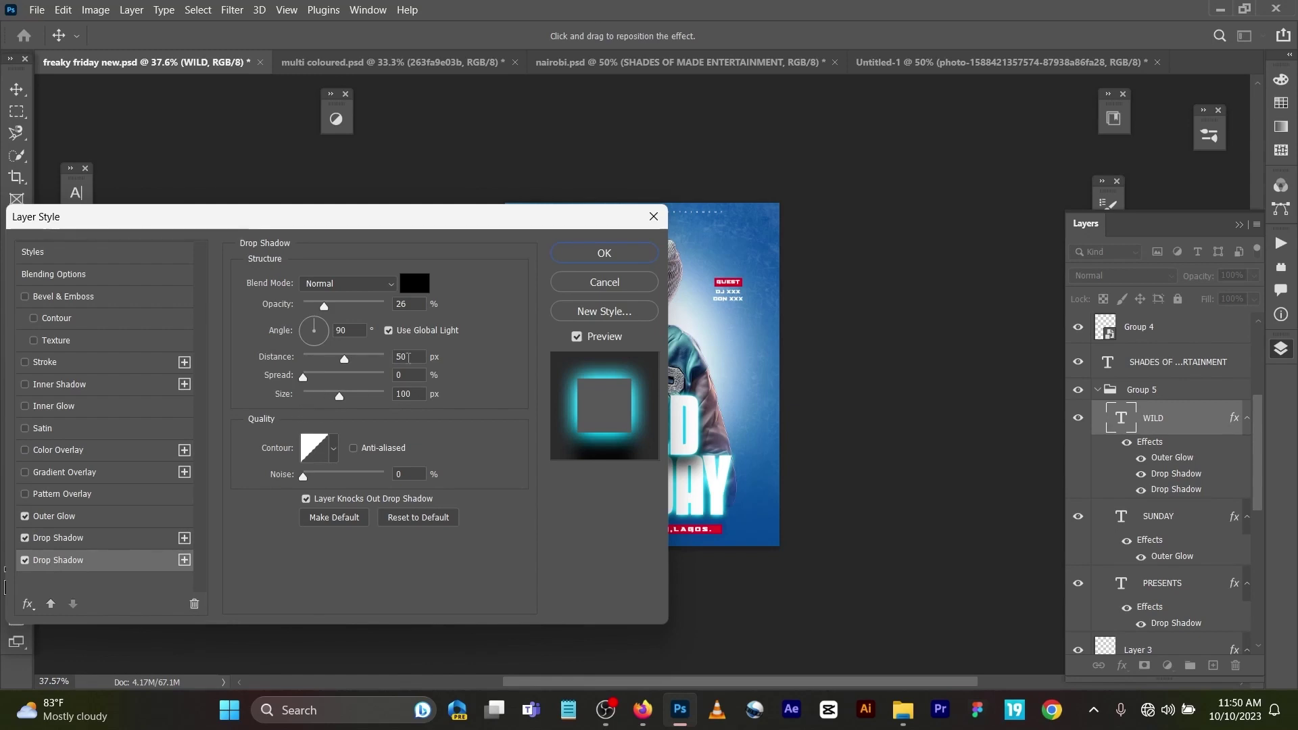
left_click(595, 254)
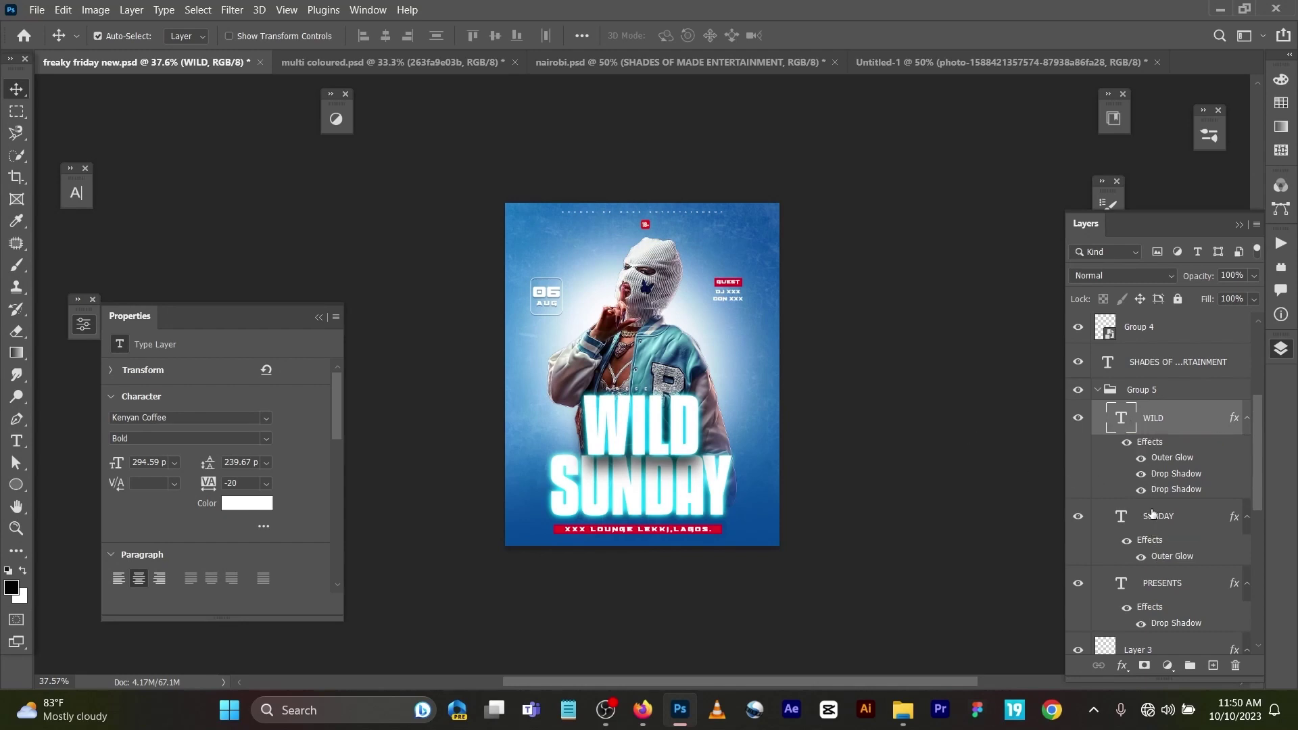
left_click_drag(1153, 512, 1153, 401)
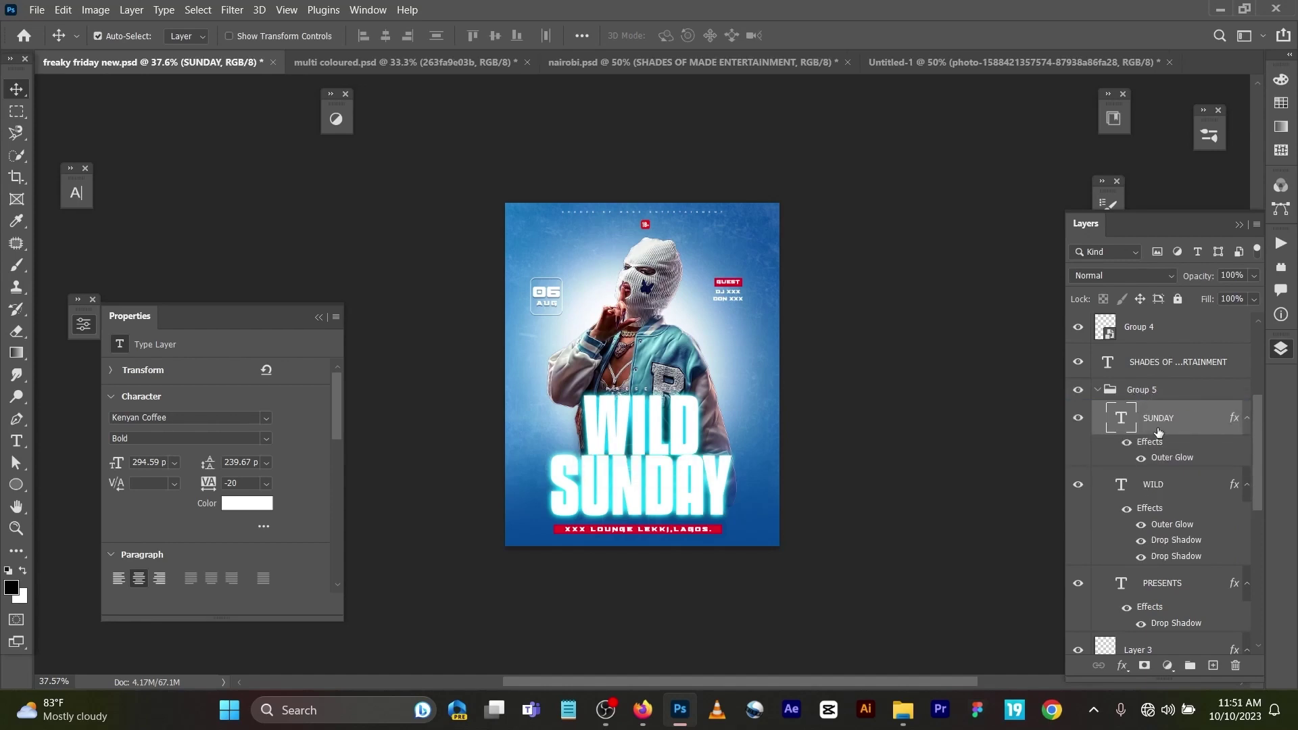
left_click_drag(1157, 433, 1147, 533)
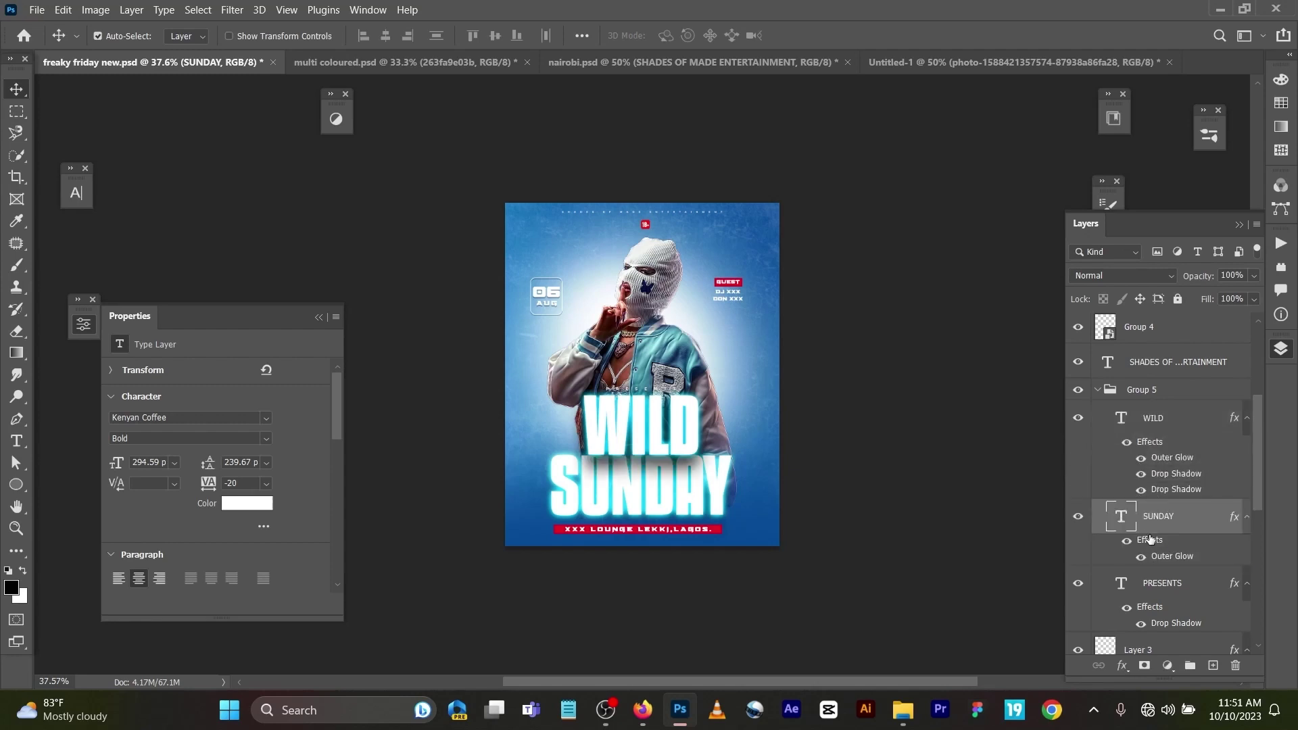
left_click(1155, 425)
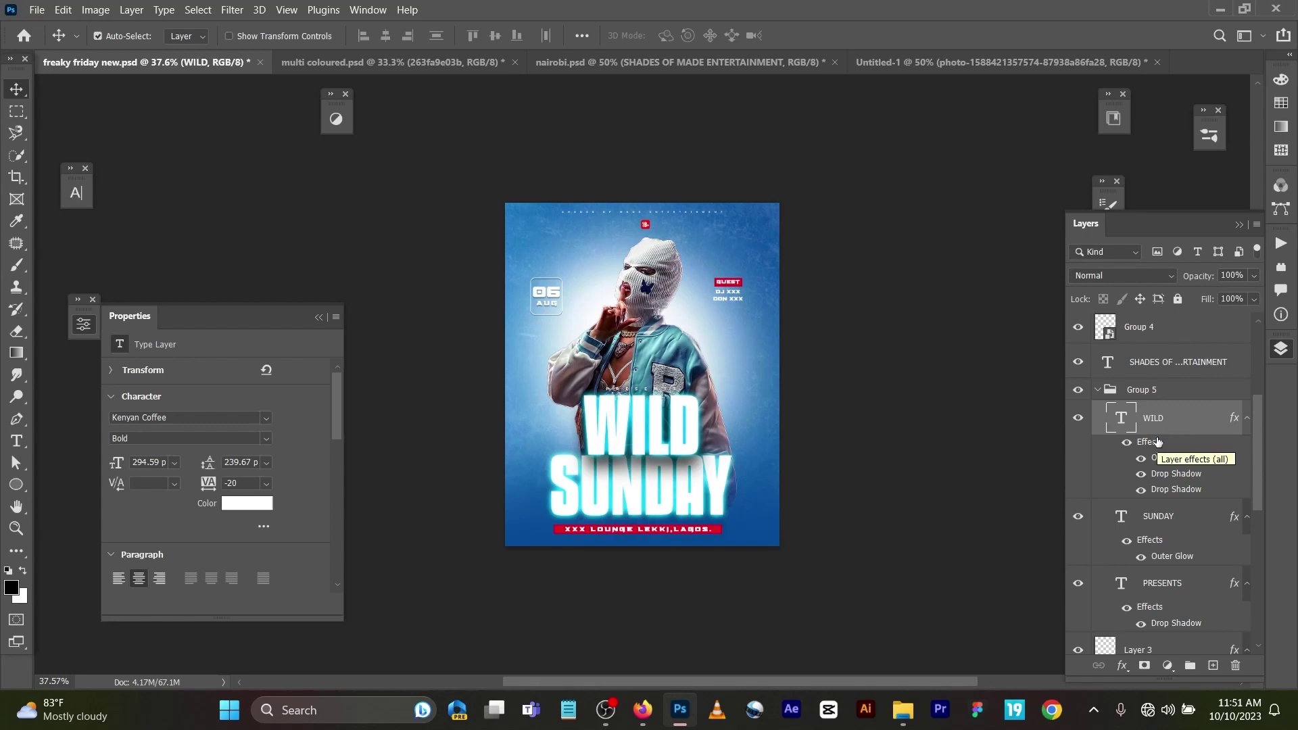
scroll(1158, 441, "up", 5)
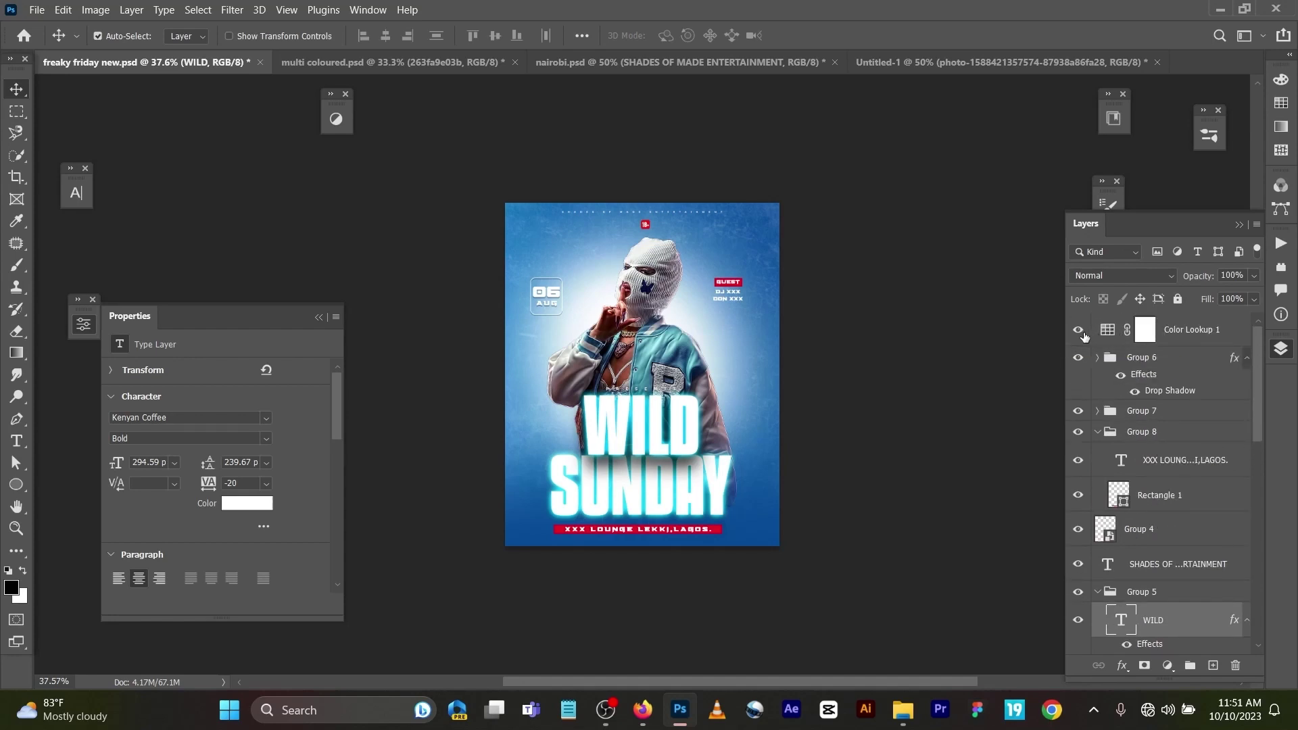
Step: Compare the Color Lookup 1 grade, then add a Color Lookup 2 layer with no LUT chosen
left_click(1079, 330)
left_click(336, 119)
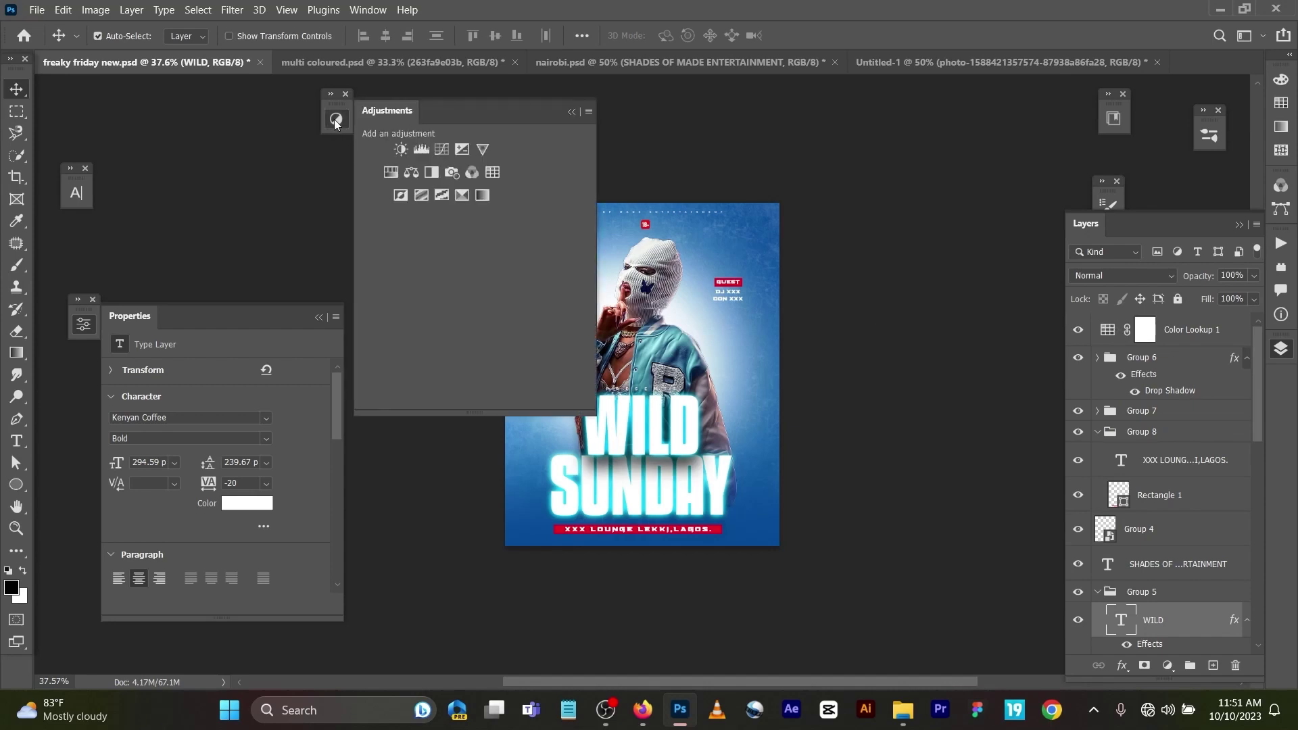
left_click(493, 173)
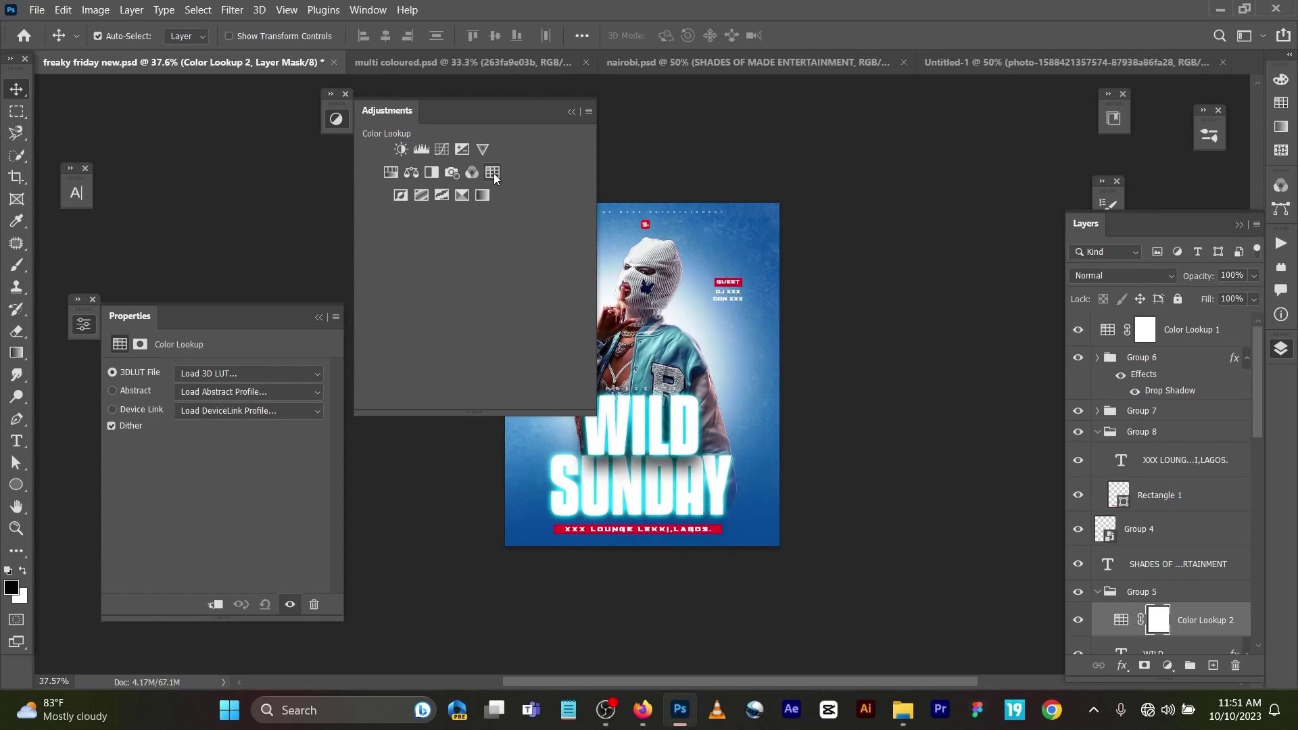
left_click(240, 373)
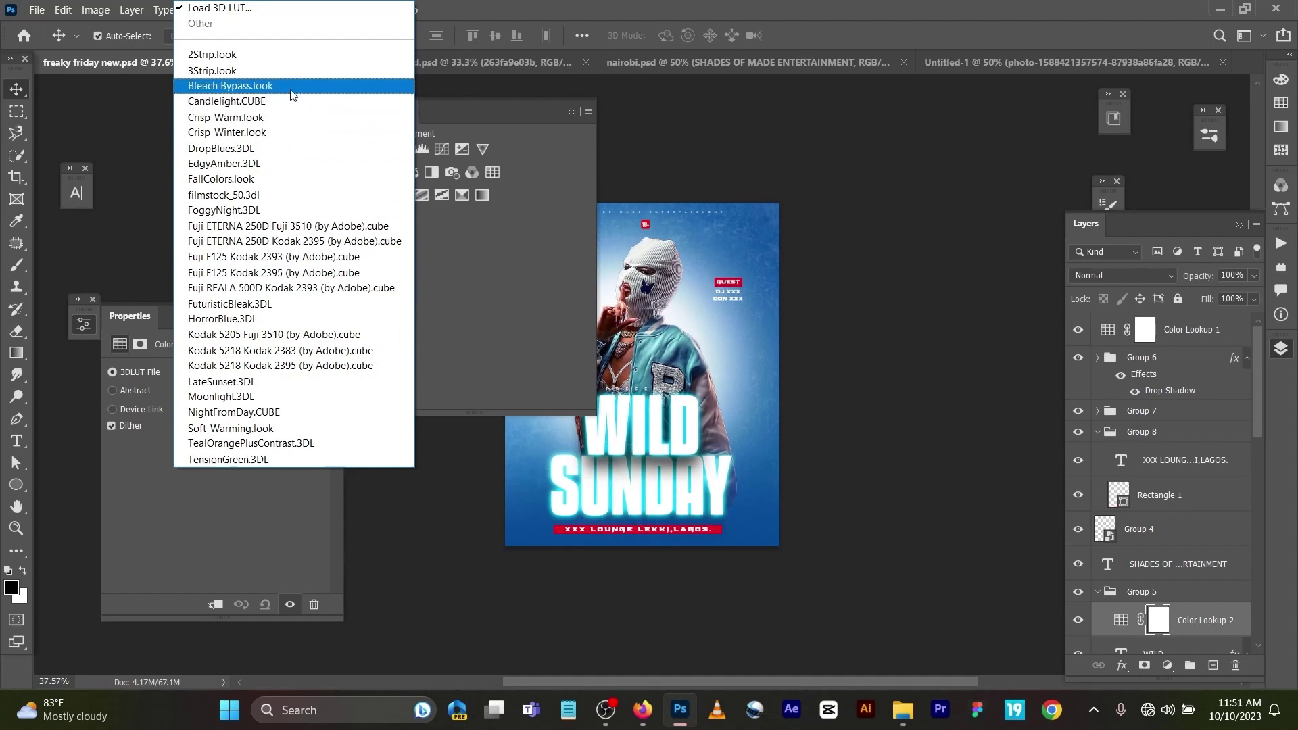
key("Escape")
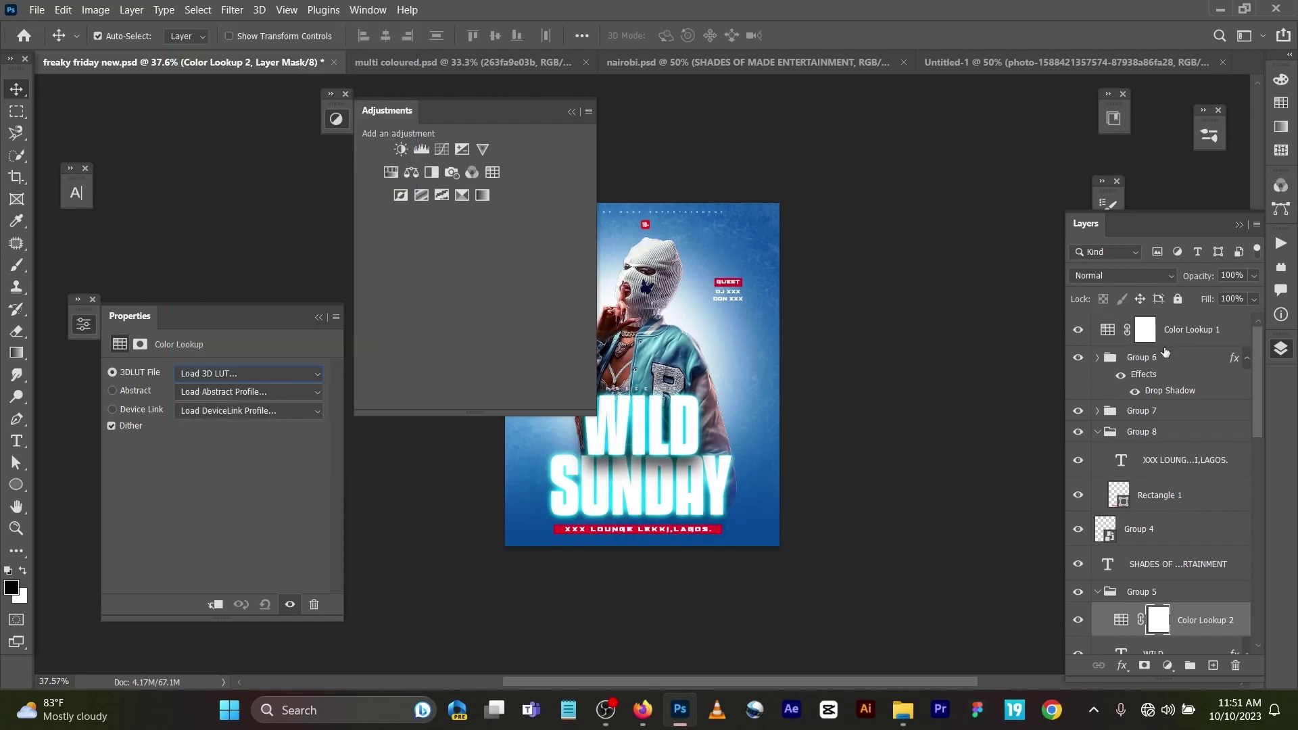
left_click(571, 112)
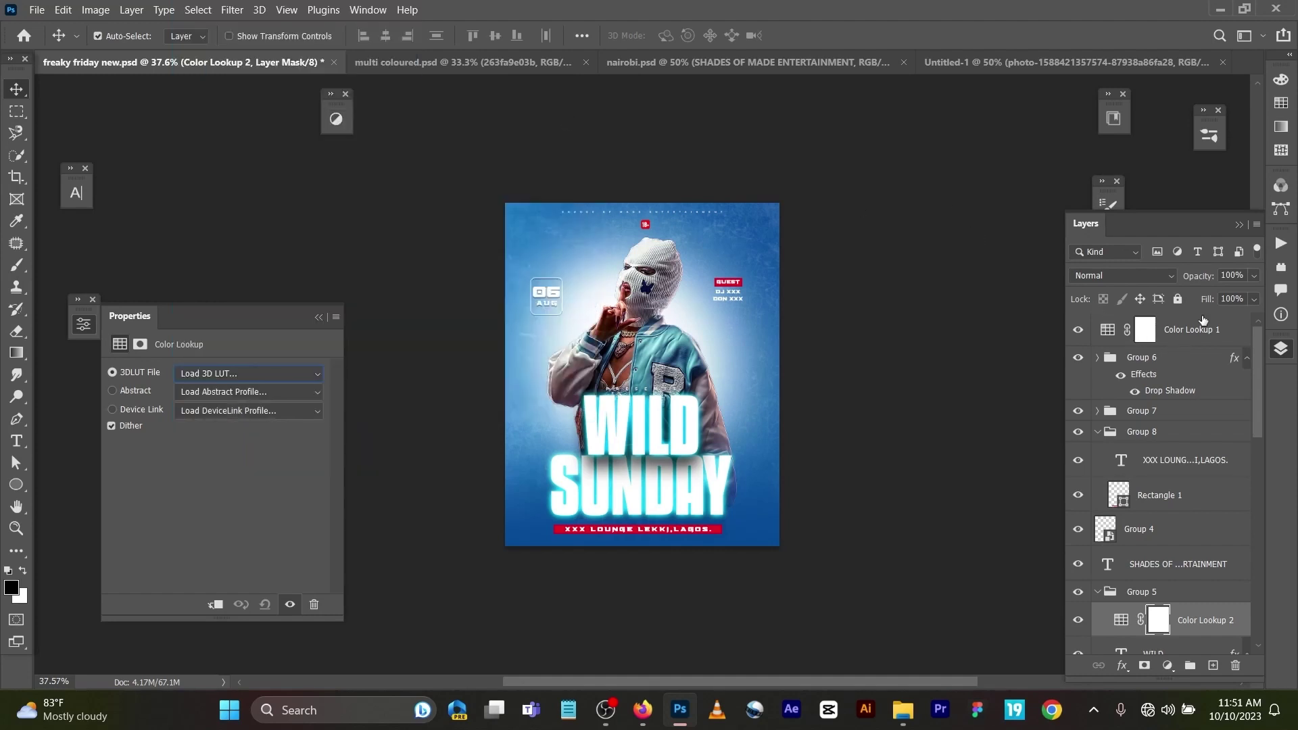
Step: Try Bleach Bypass and 2Strip looks on Color Lookup 1, then restore 3Strip.look
left_click(1107, 329)
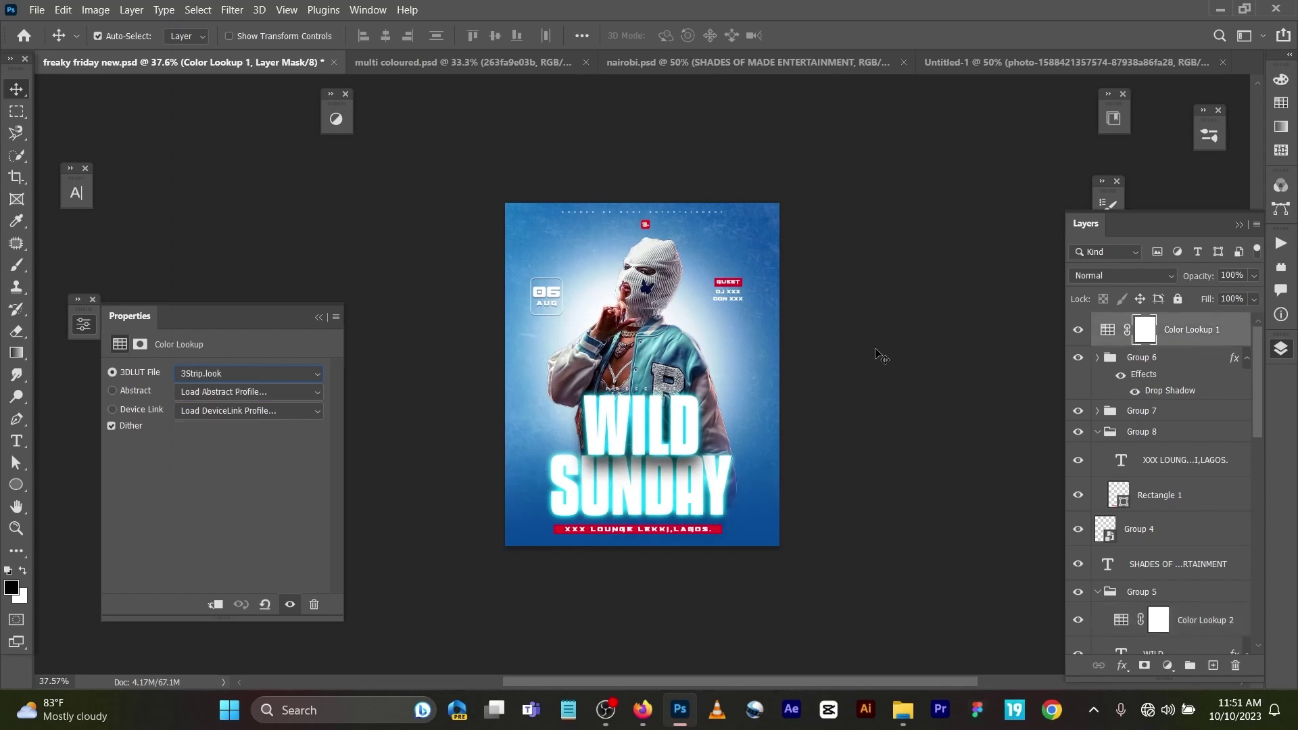
left_click(214, 375)
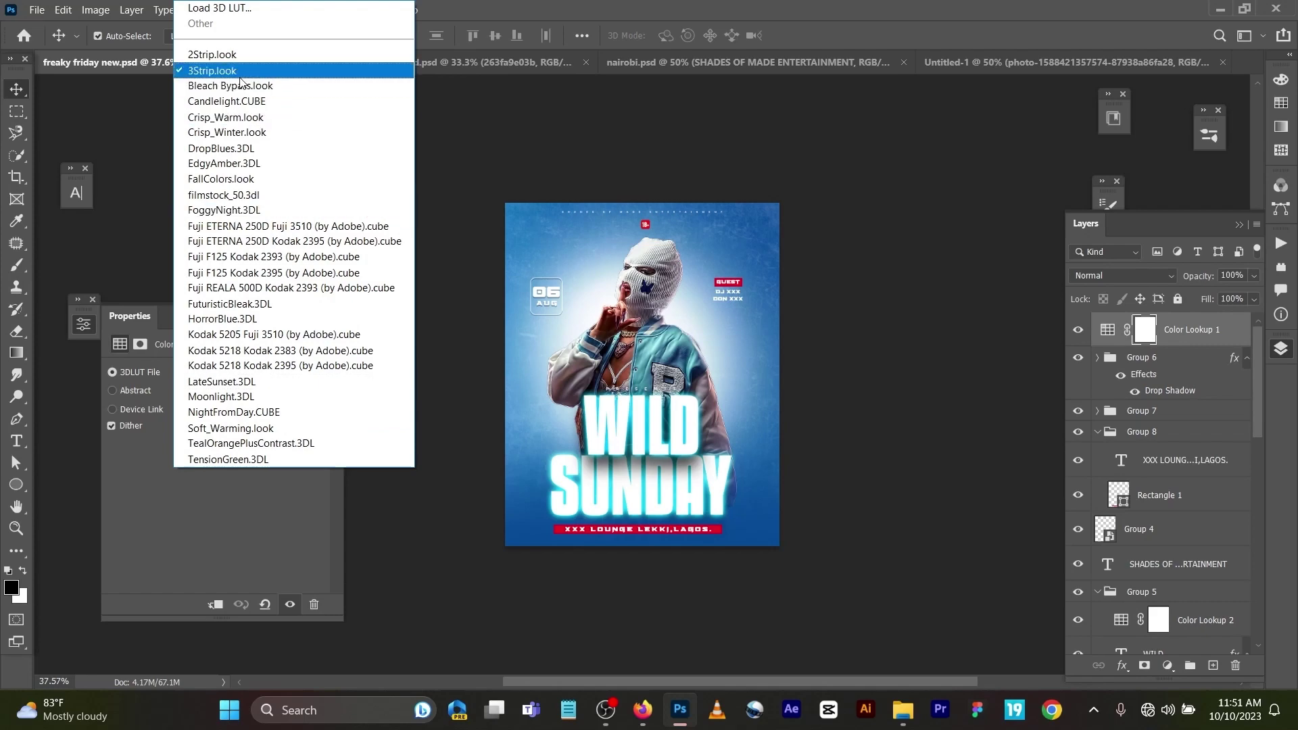
left_click(242, 85)
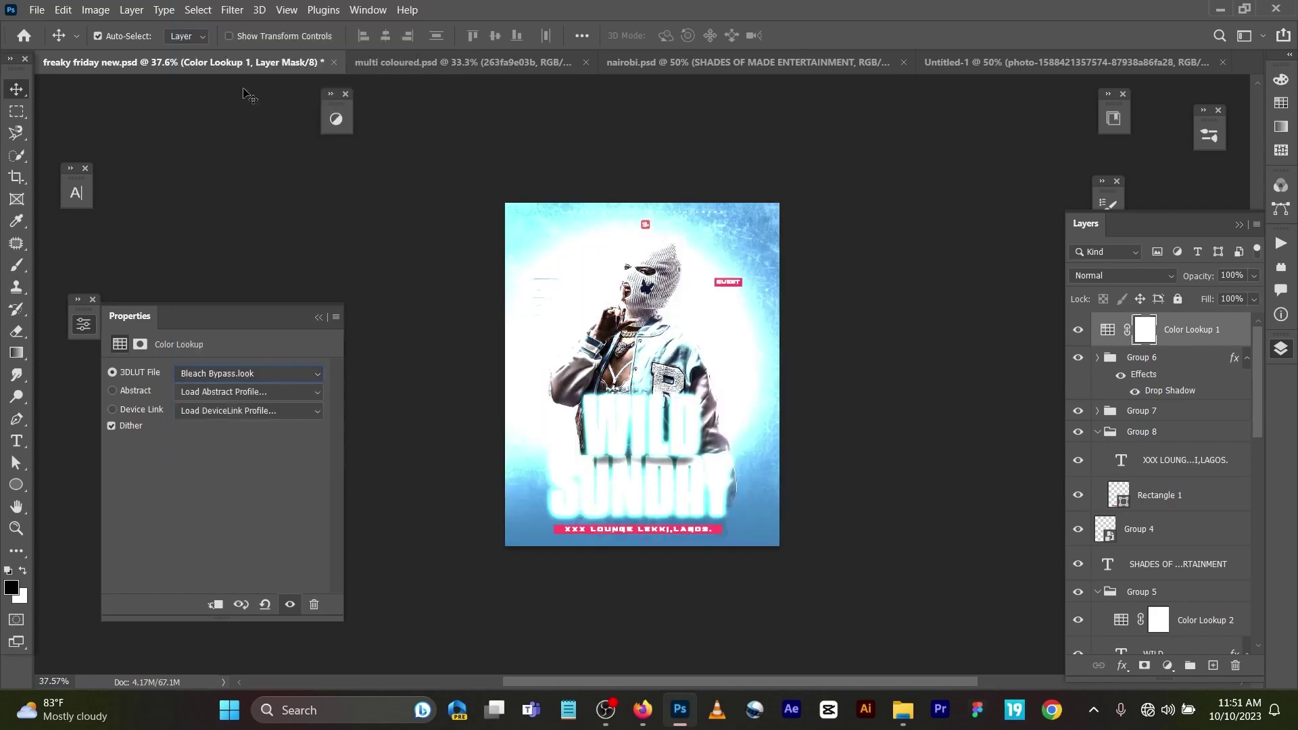
left_click(242, 374)
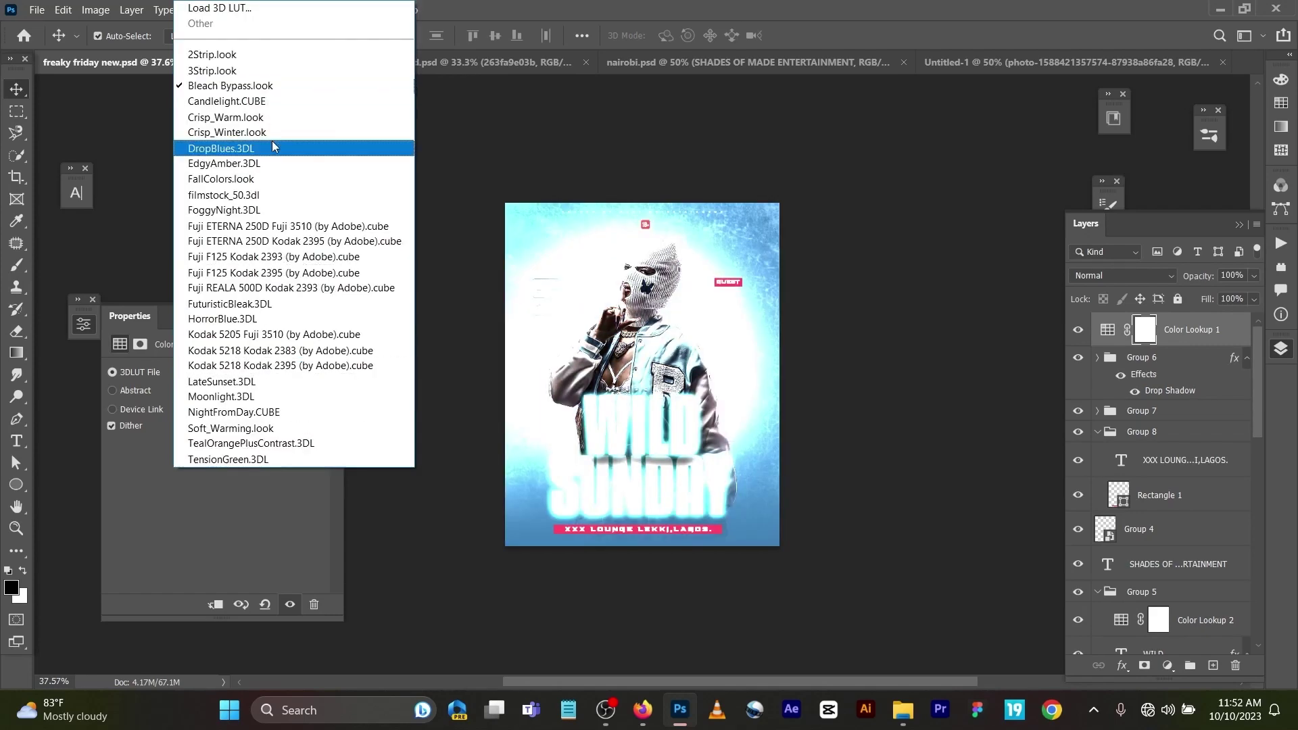
left_click(270, 55)
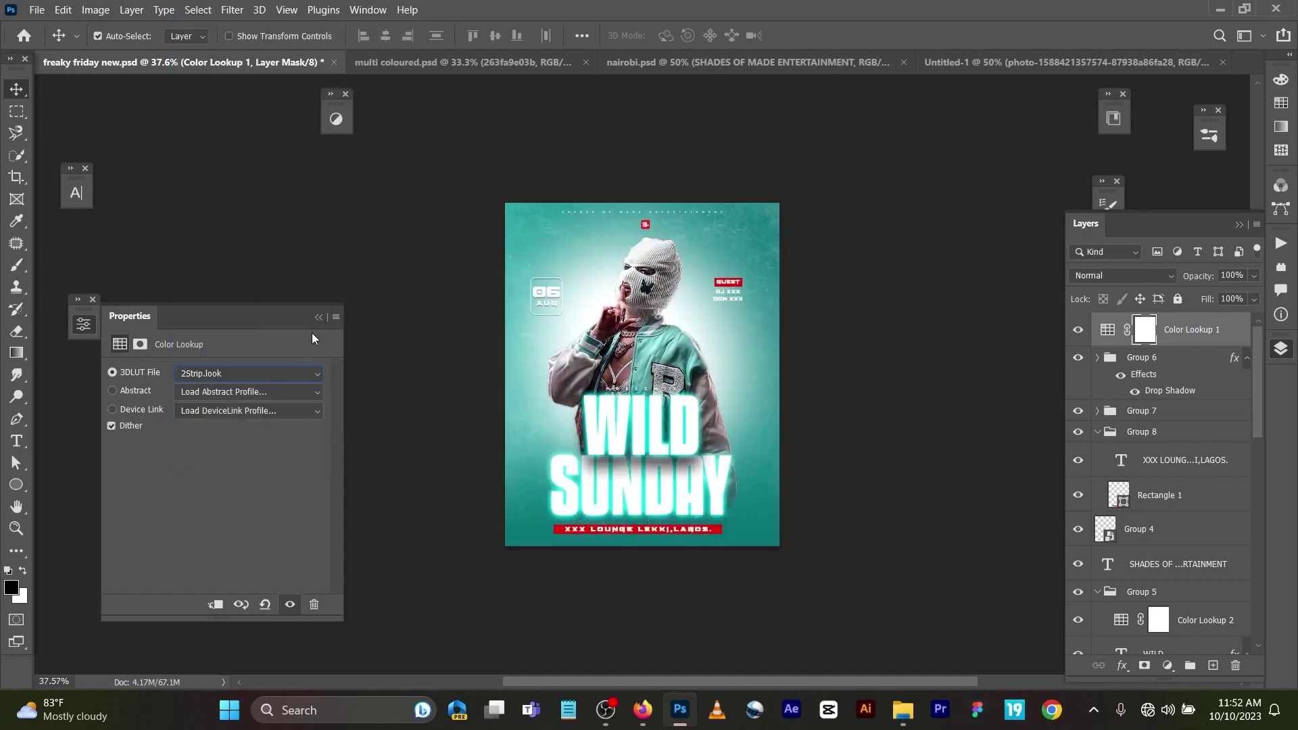
left_click(254, 373)
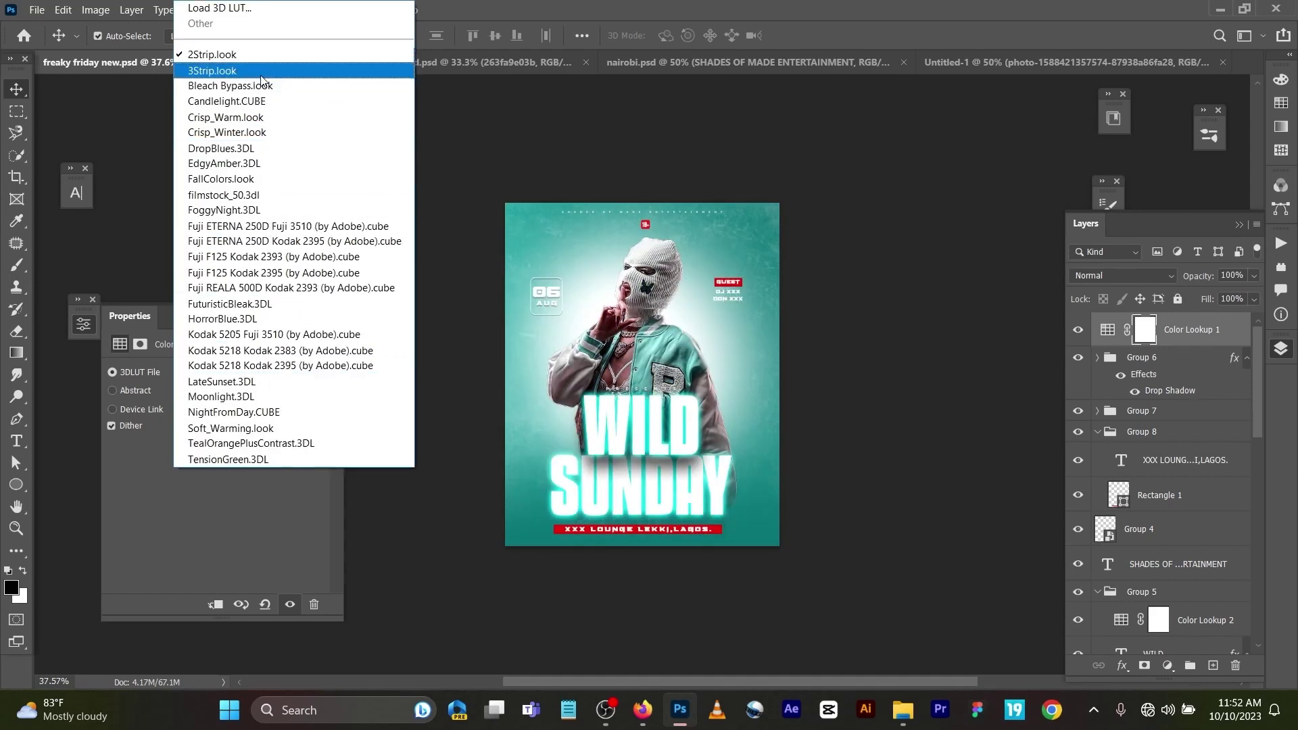
left_click(261, 79)
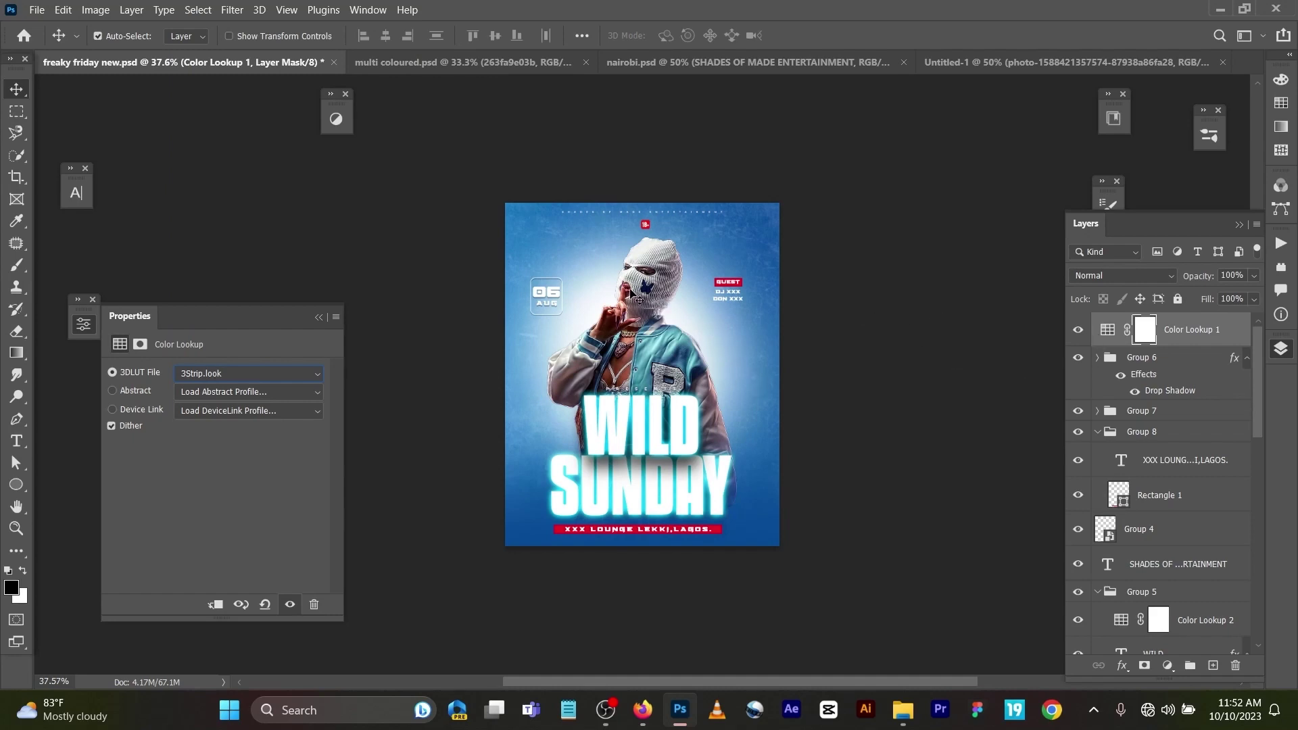
left_click(1015, 245)
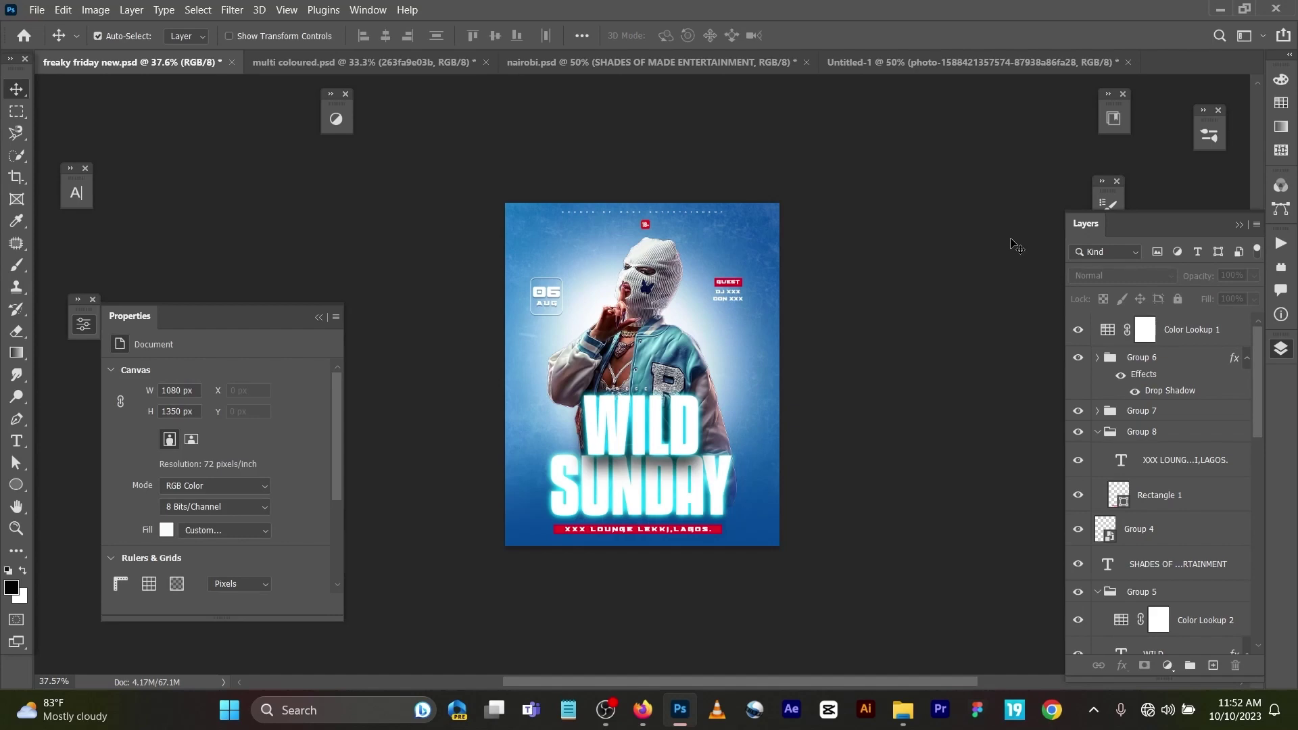